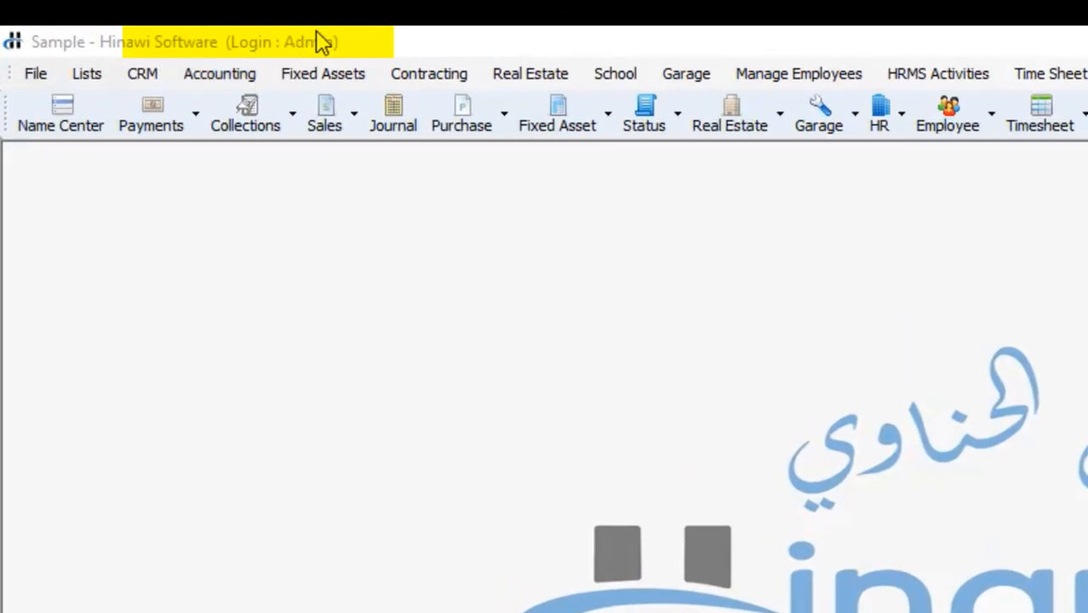
- Browse the Accounting, HRMS, School and Garage menus to survey the available functions
click(214, 73)
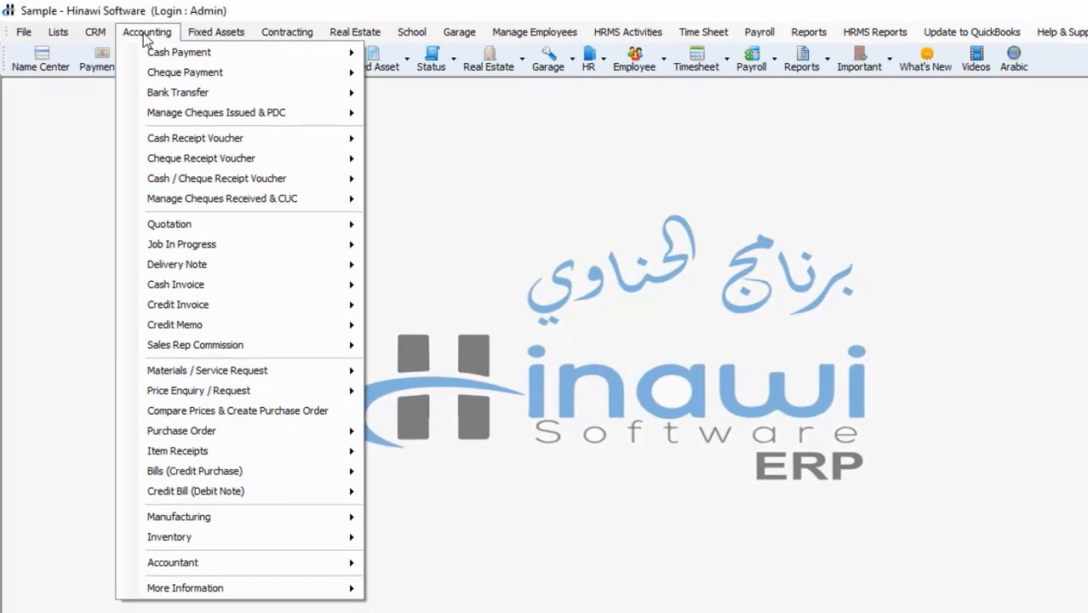
click(623, 39)
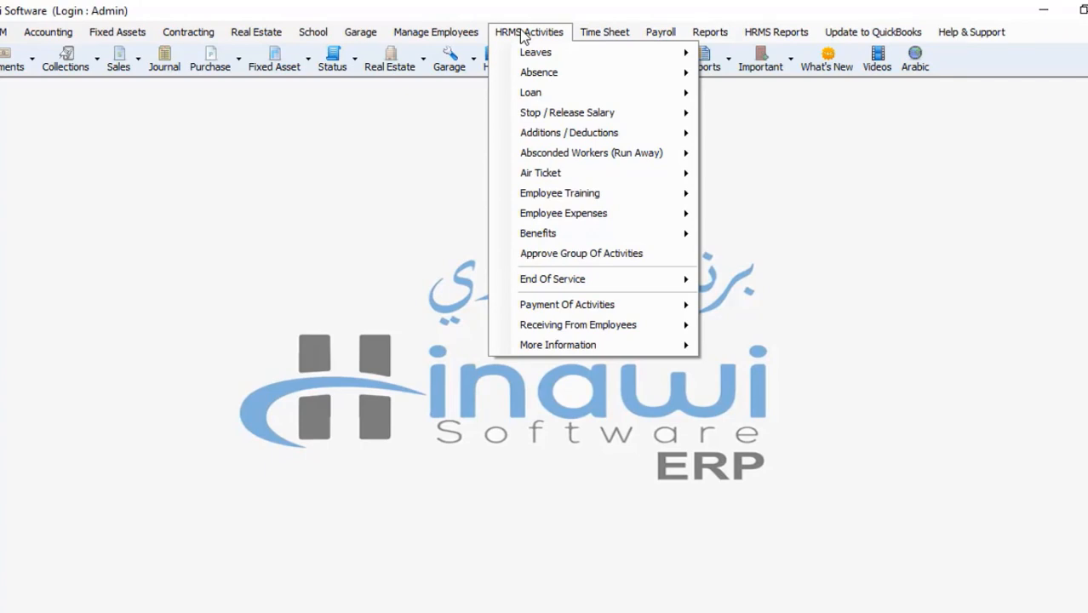
mouse_move(350, 38)
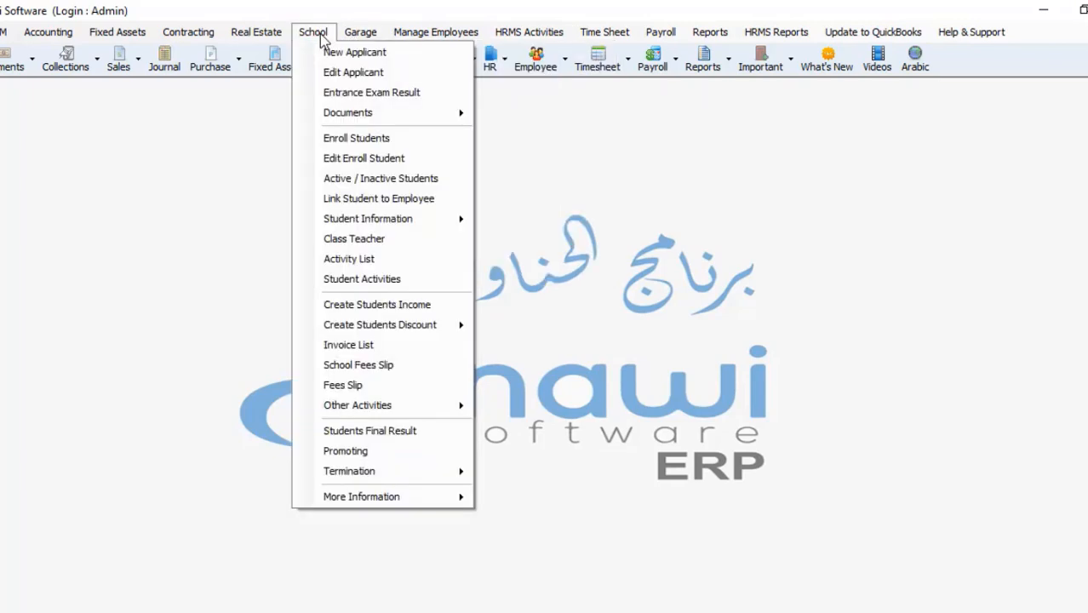
mouse_move(39, 38)
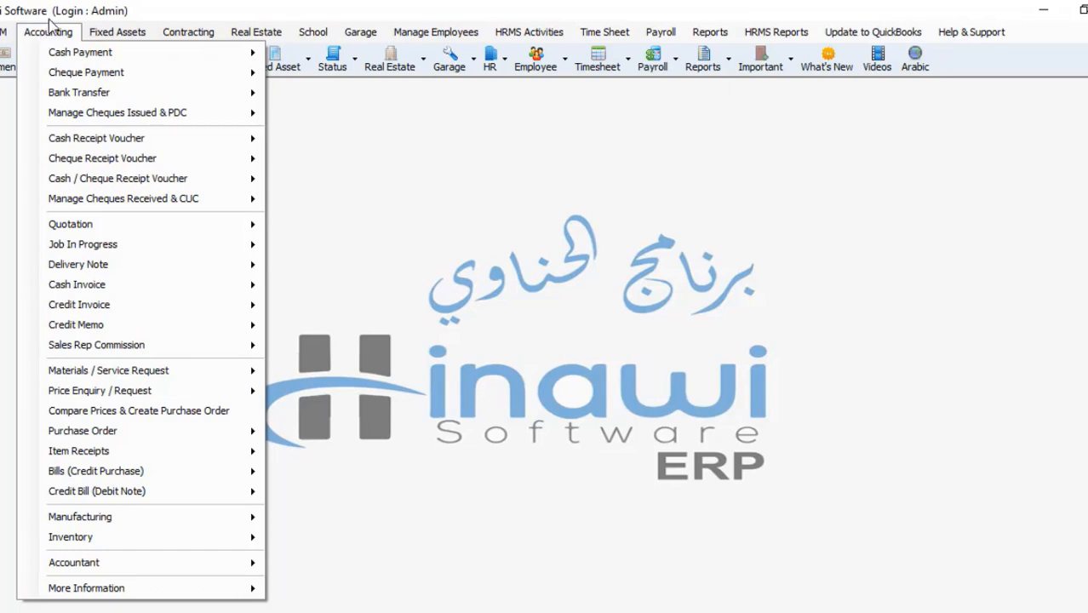
click(313, 35)
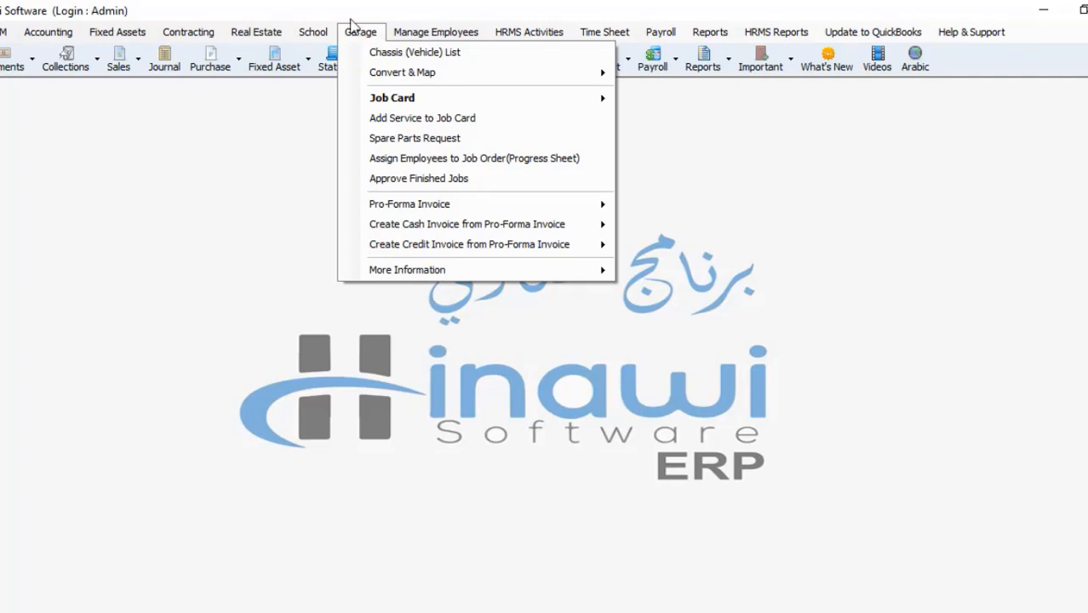
click(201, 8)
click(72, 33)
mouse_move(357, 34)
mouse_move(409, 34)
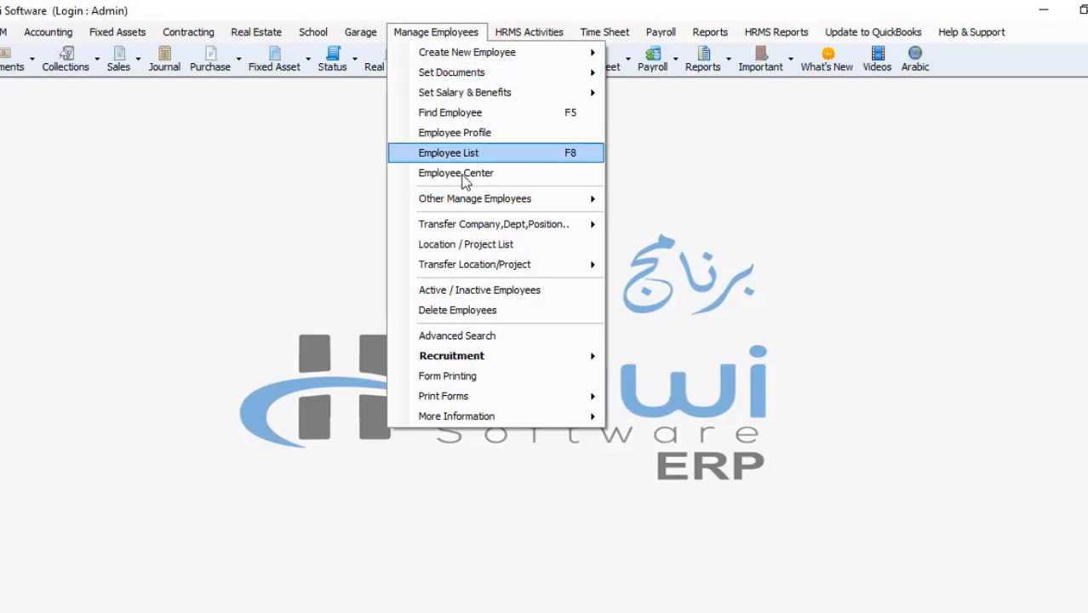
mouse_move(482, 228)
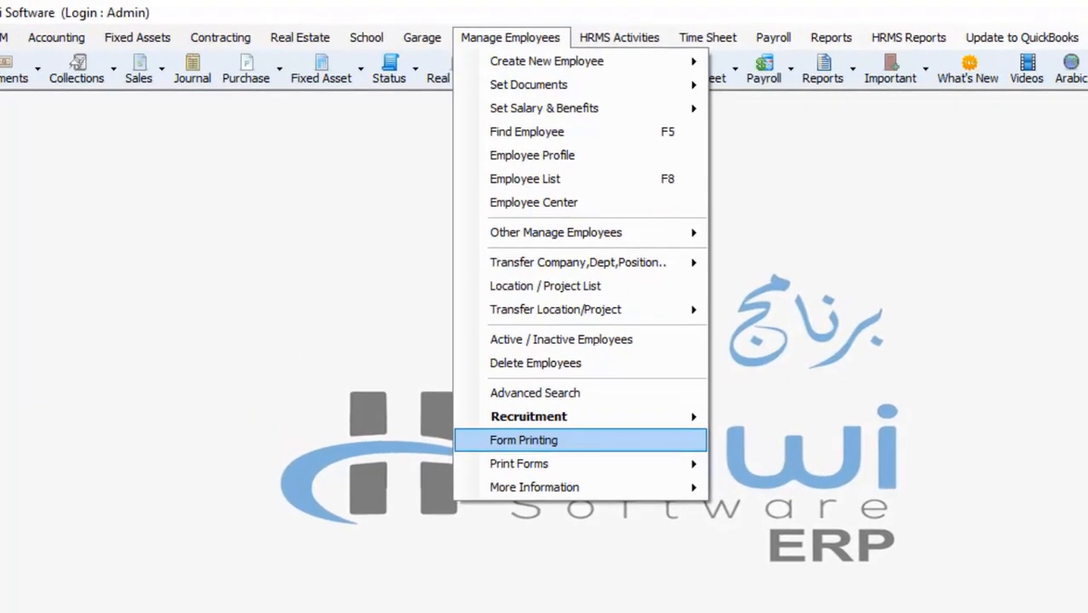
click(536, 441)
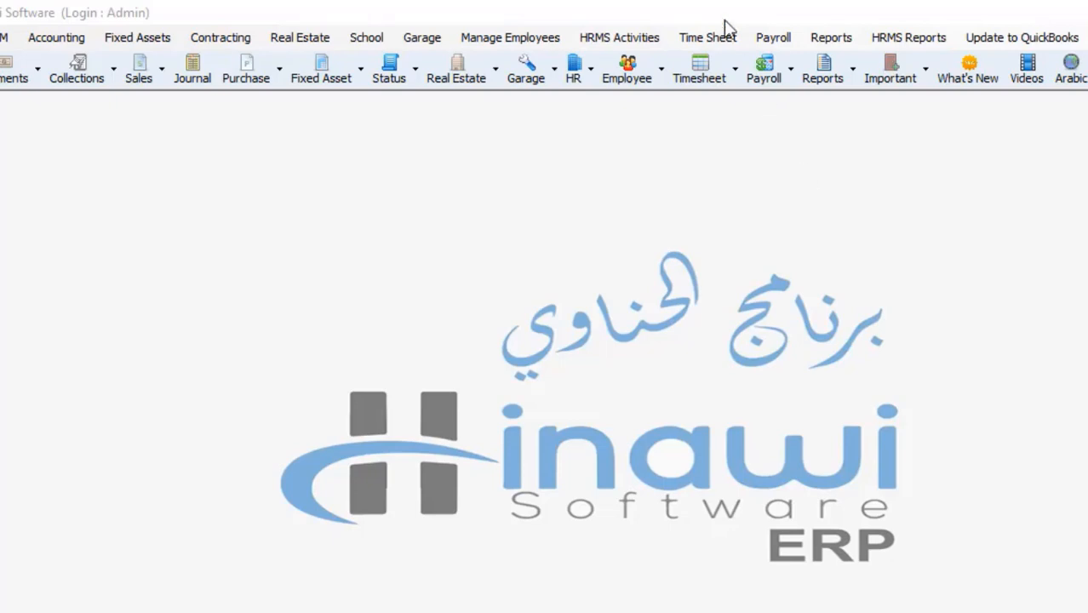
- Show the Payment Of Activities submenu under HRMS Activities, past Receiving From Employees
click(566, 39)
mouse_move(617, 41)
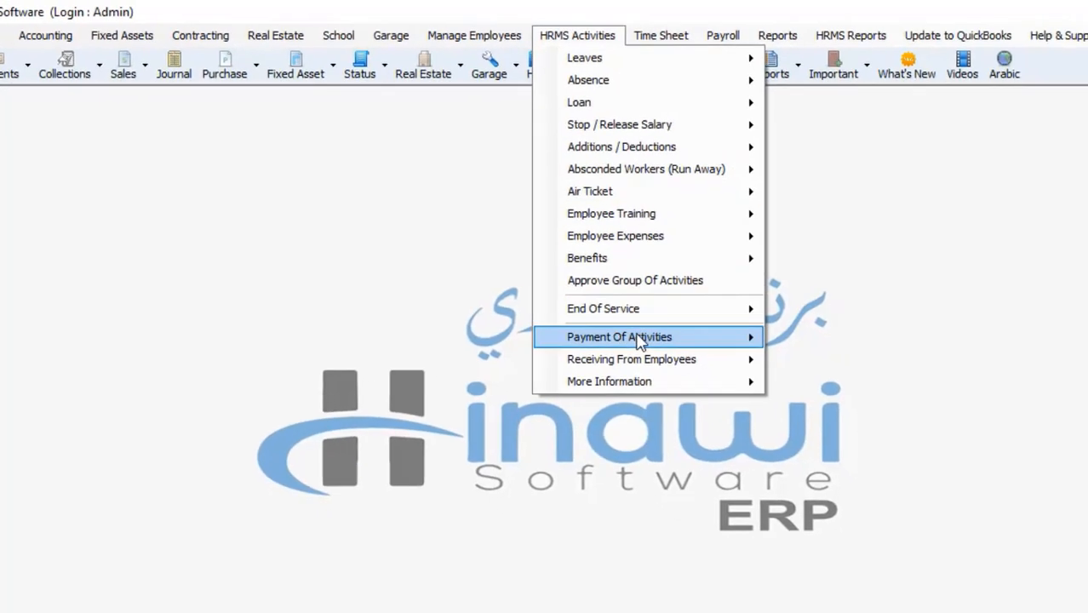
mouse_move(647, 358)
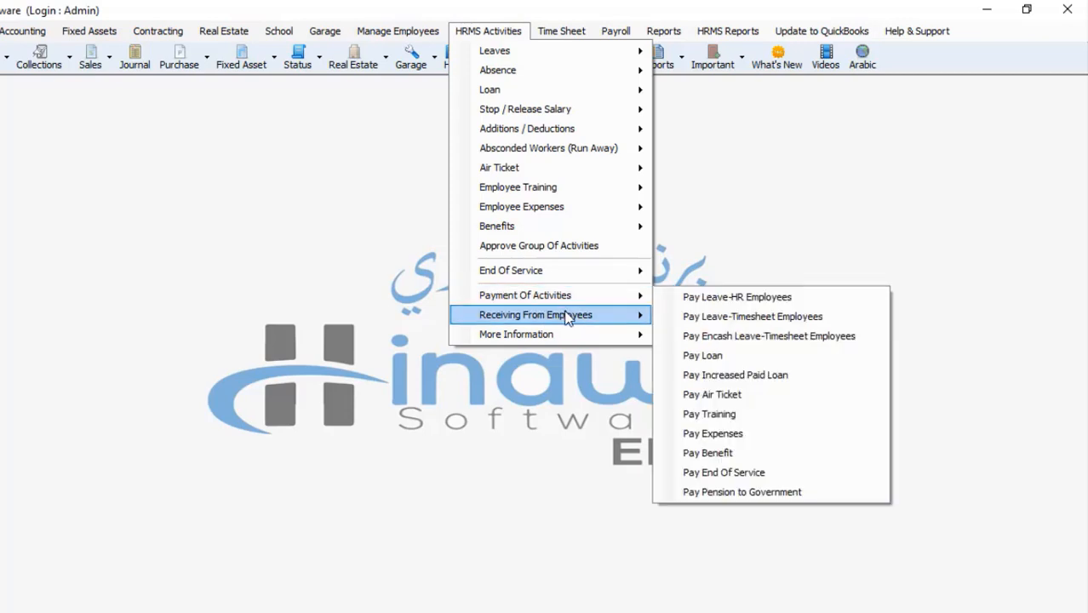
mouse_move(567, 317)
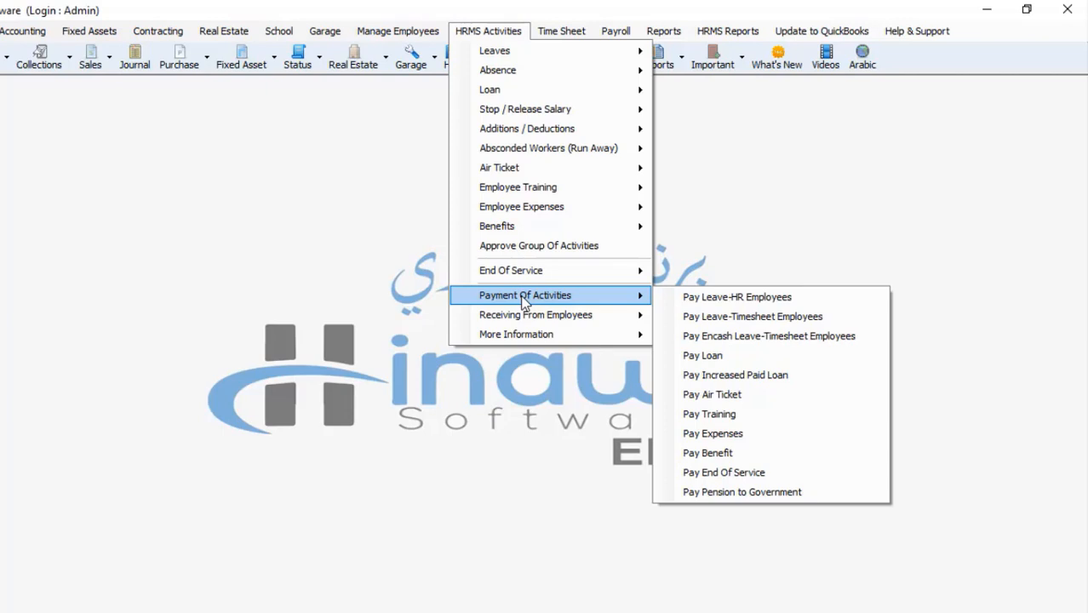
mouse_move(524, 322)
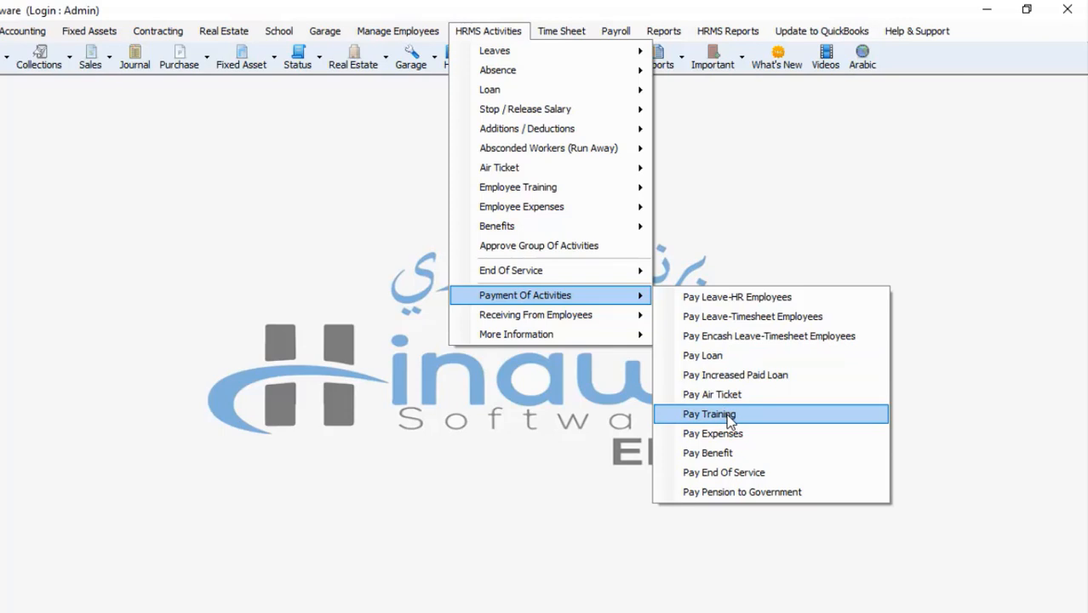
- Load the second listed employee (Basic Salary 1,000.00) in Create/Adjust Single Salary and open activity payment modes
click(762, 493)
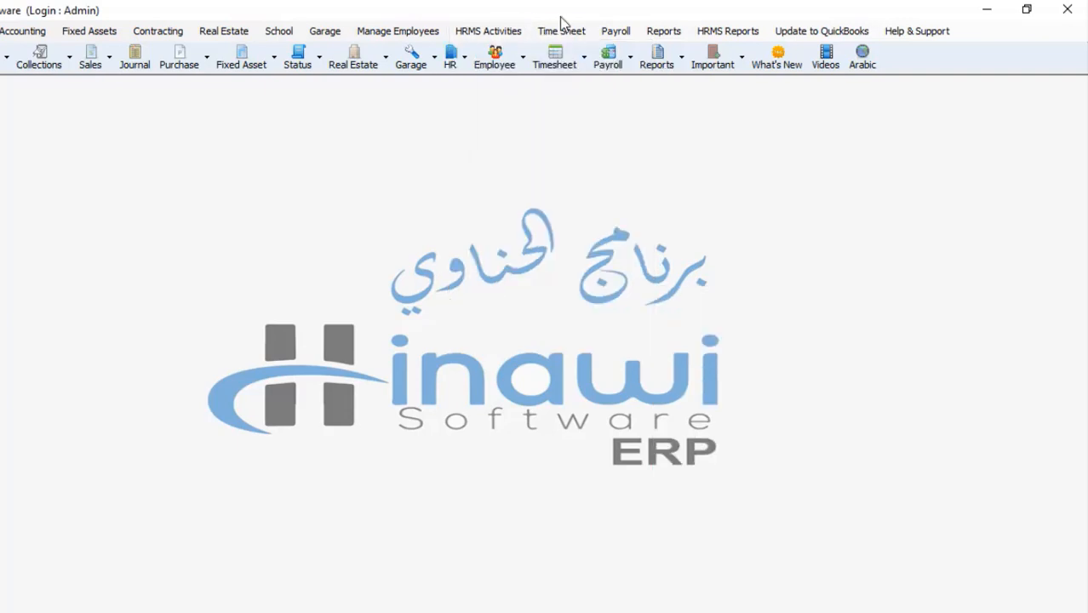
click(488, 29)
mouse_move(438, 34)
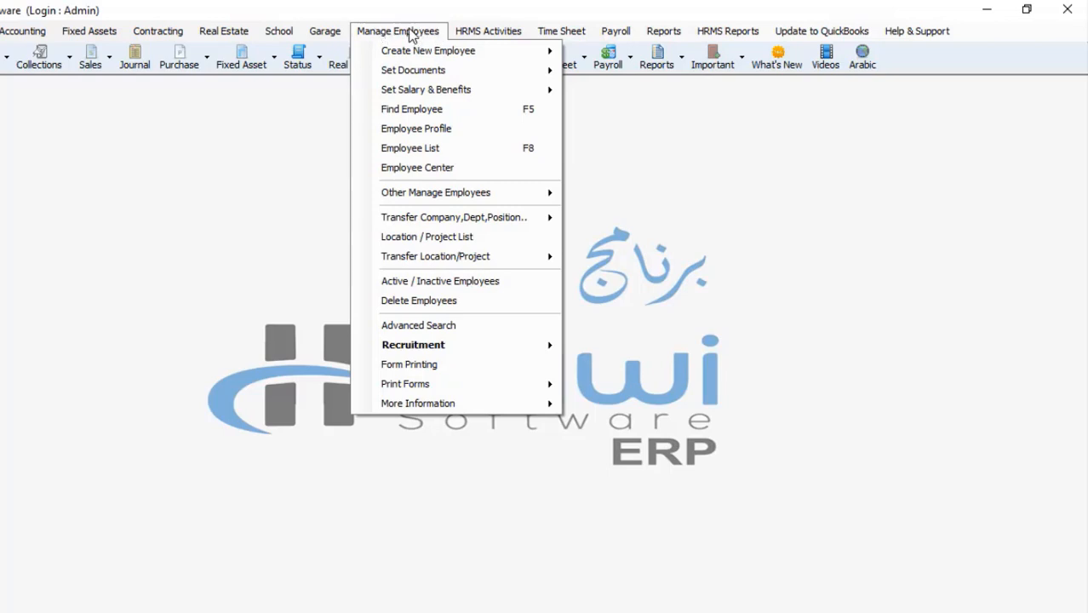
mouse_move(419, 92)
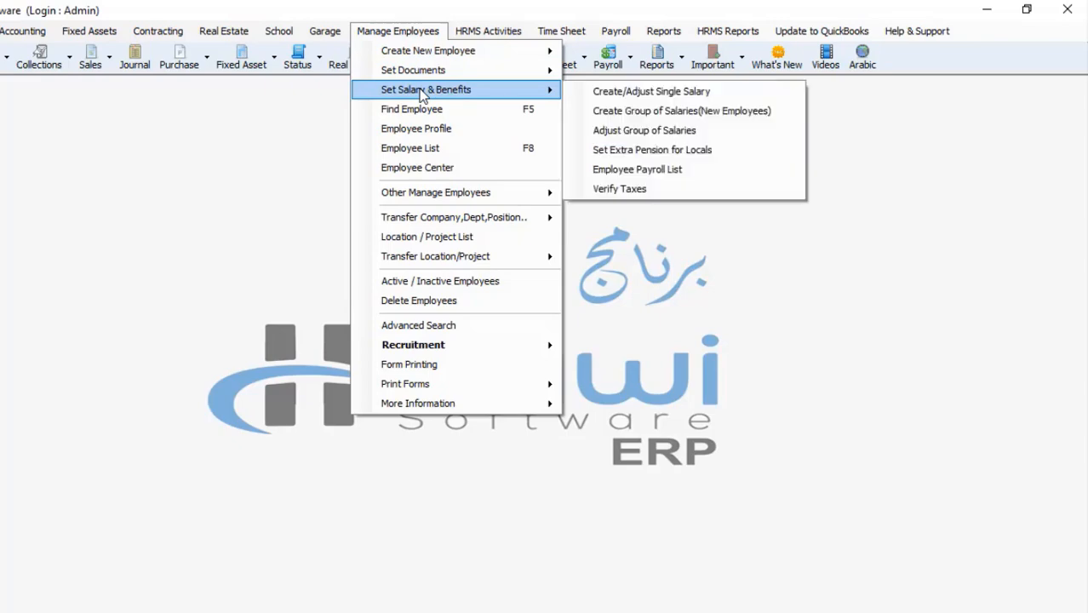
click(604, 95)
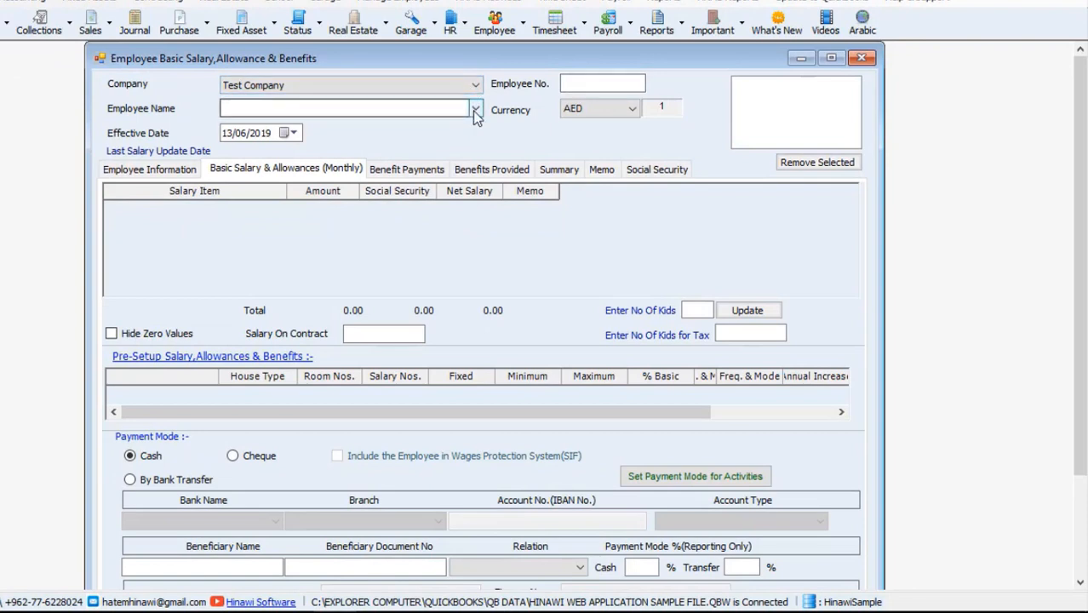
click(475, 109)
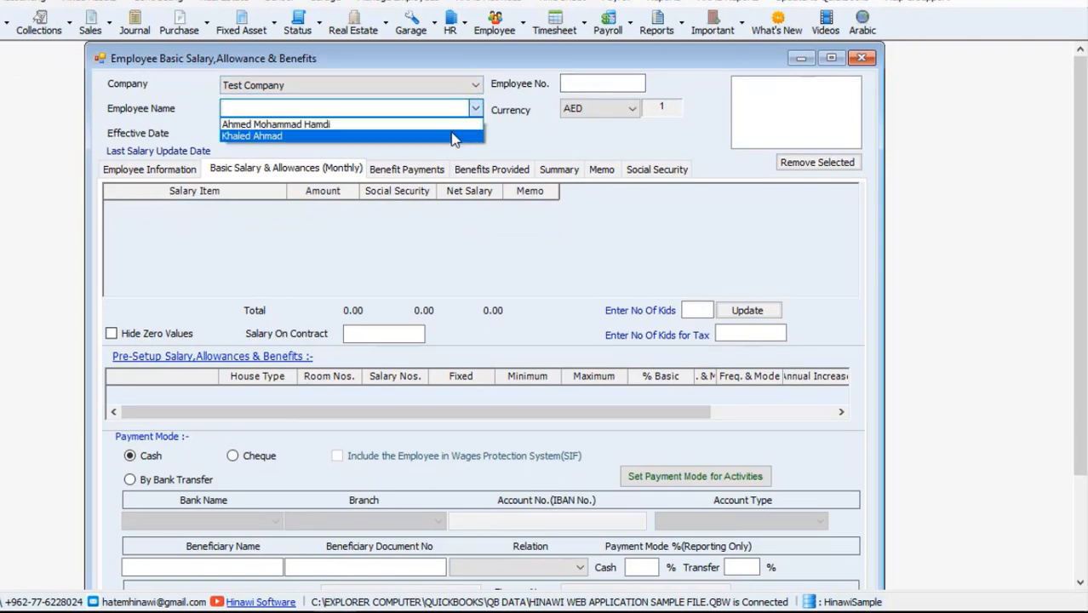
click(450, 133)
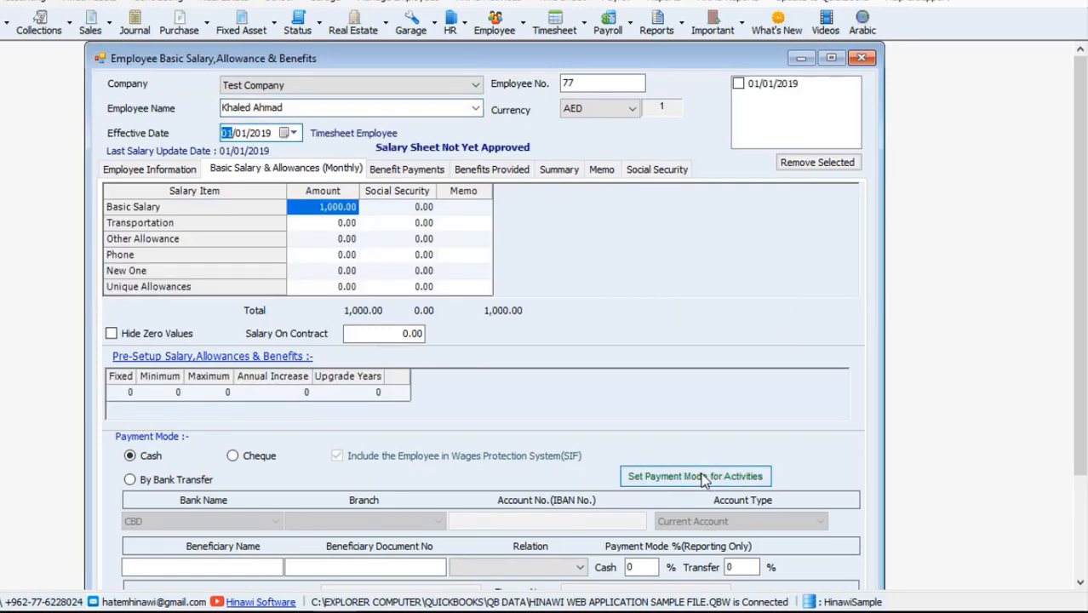
click(704, 479)
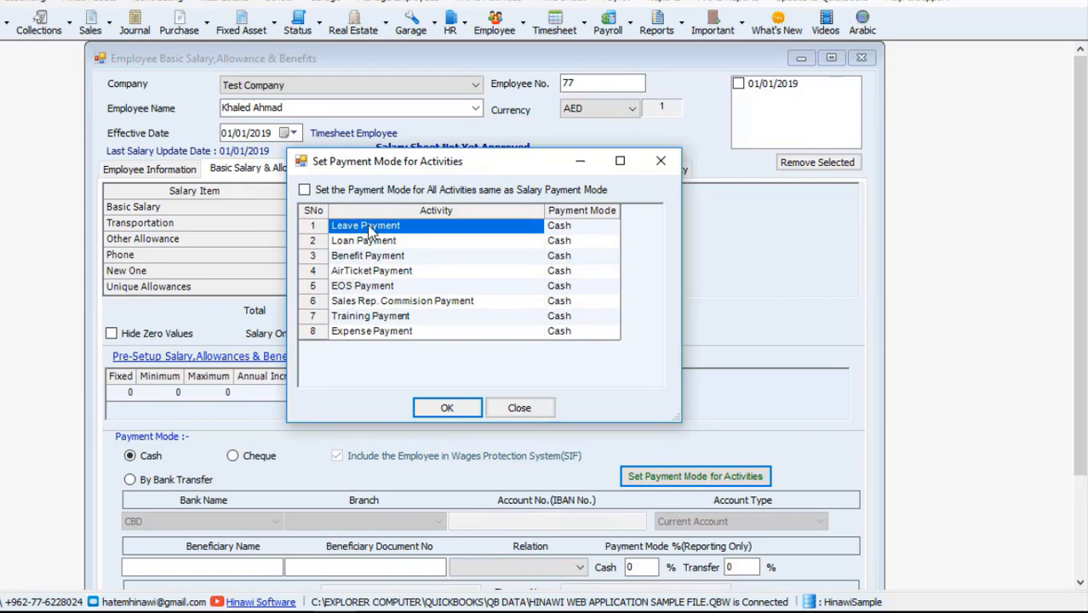
- Keep Leave Payment as Cash, set Loan Payment to Cheque and AirTicket Payment to Bank Transfer, and save
click(613, 226)
click(613, 227)
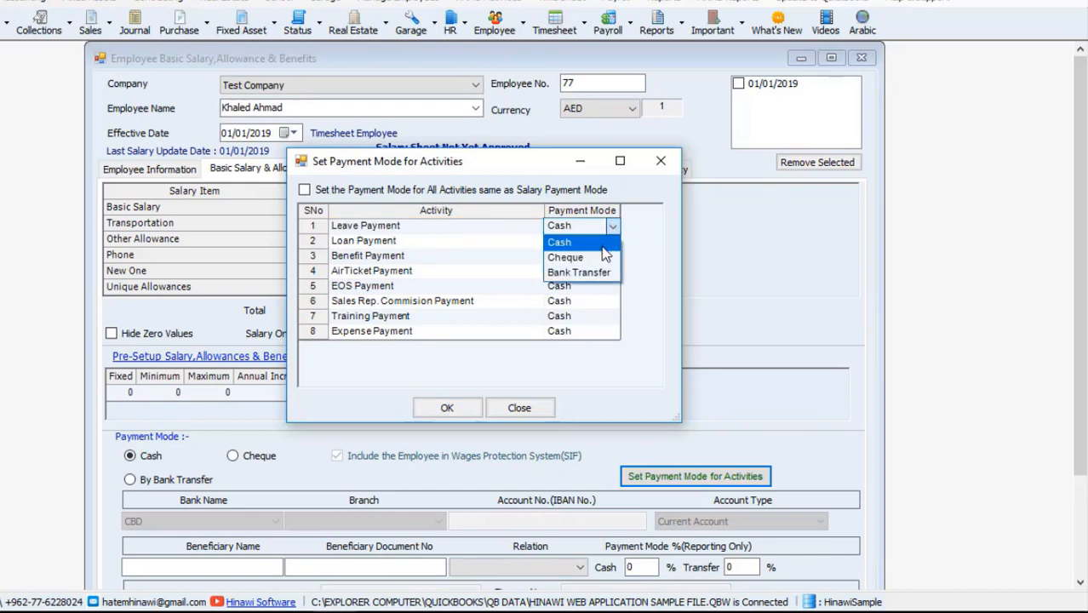
click(613, 228)
click(531, 242)
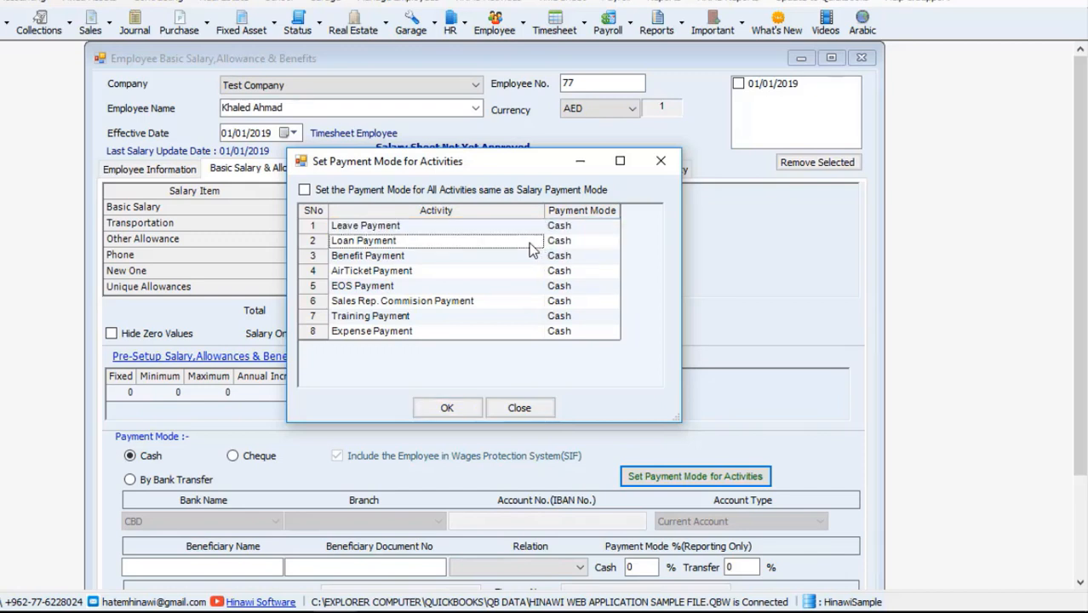
click(617, 247)
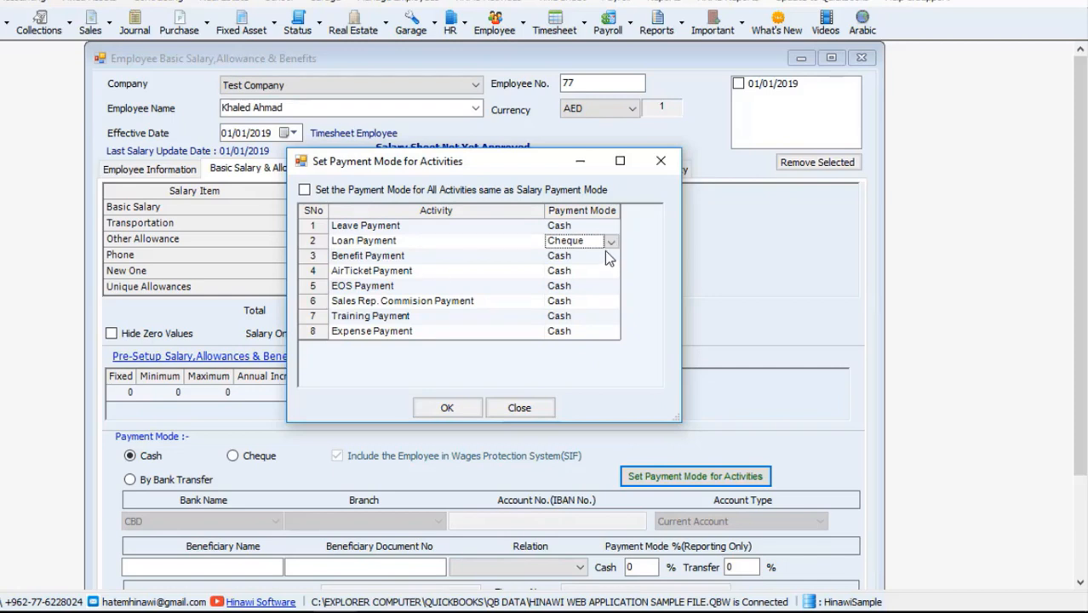
click(508, 259)
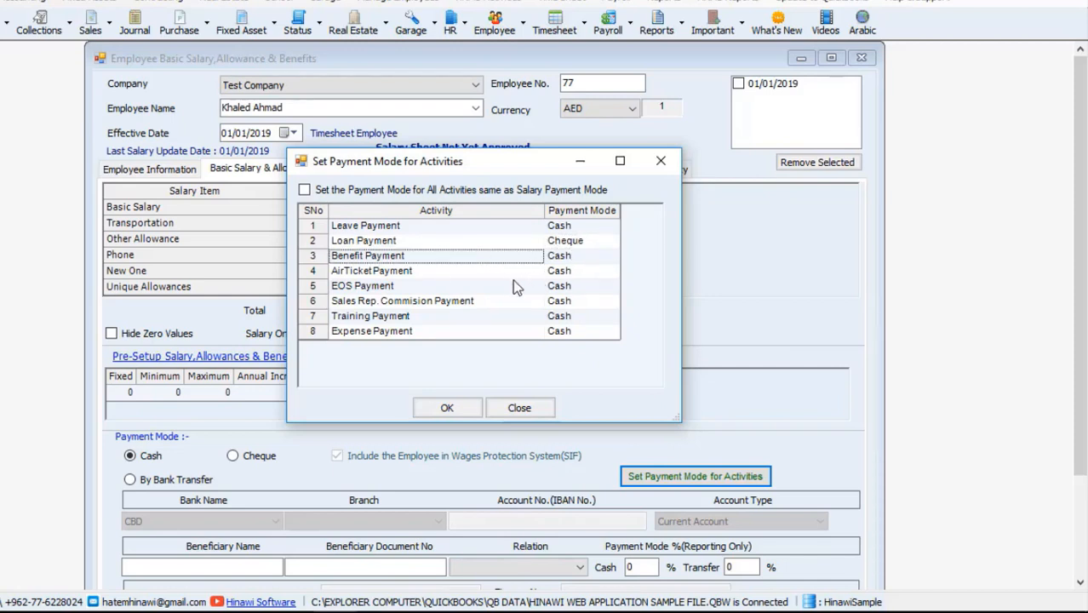
click(515, 273)
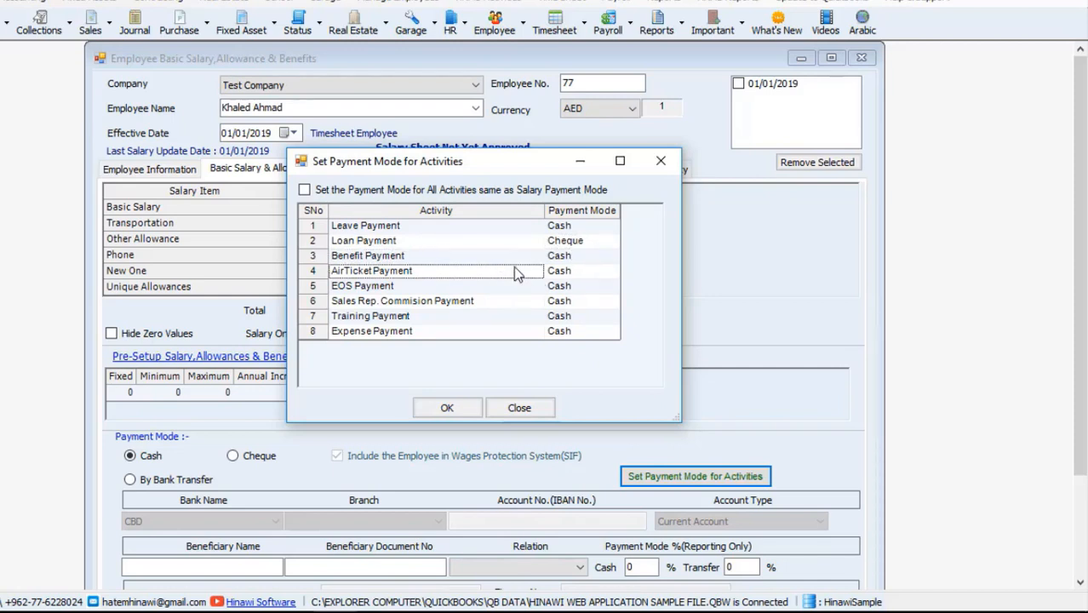
click(600, 274)
click(612, 270)
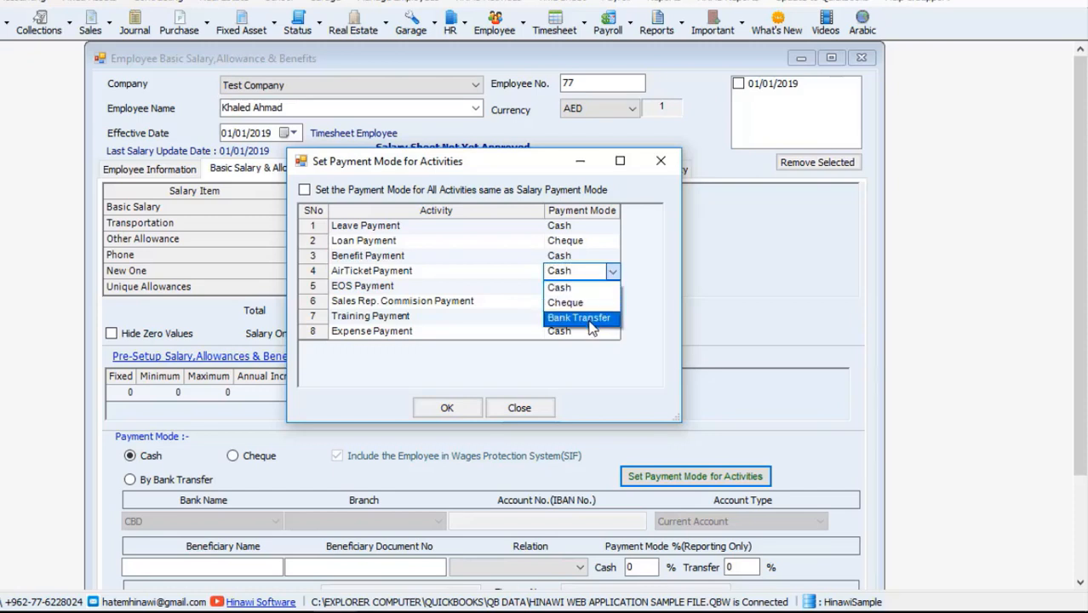
click(587, 317)
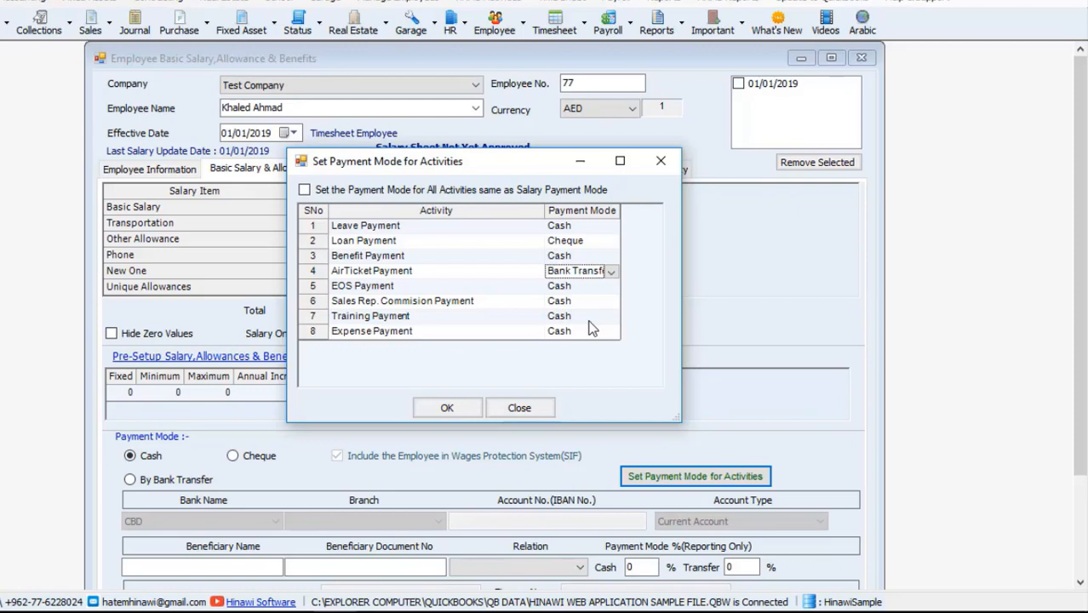
click(464, 405)
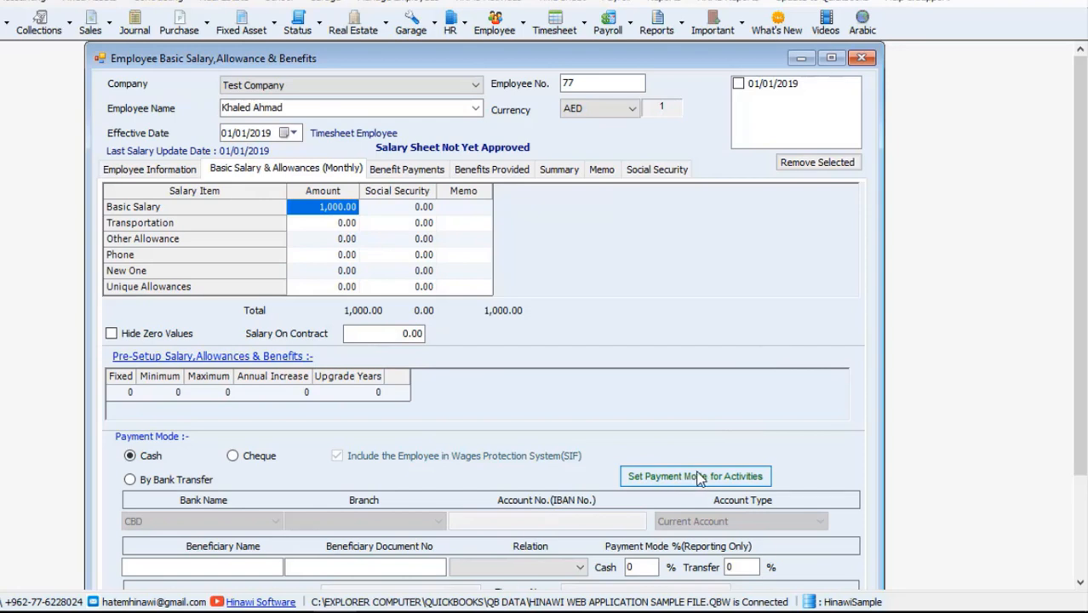
- Close the salary form and open Payment Of Activities > Pay Leave-HR Employees
click(698, 476)
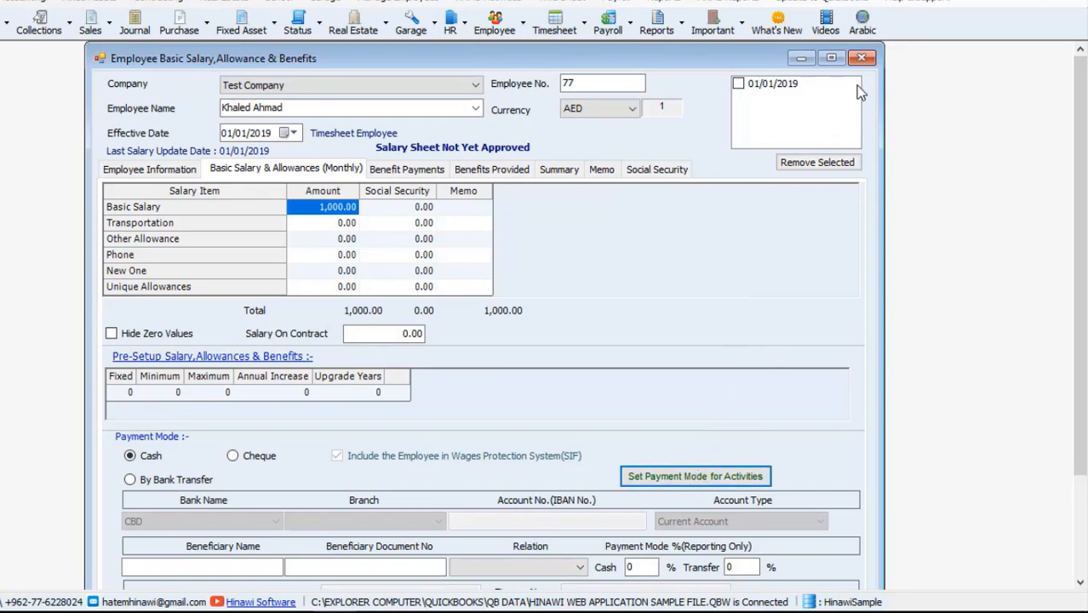
click(862, 60)
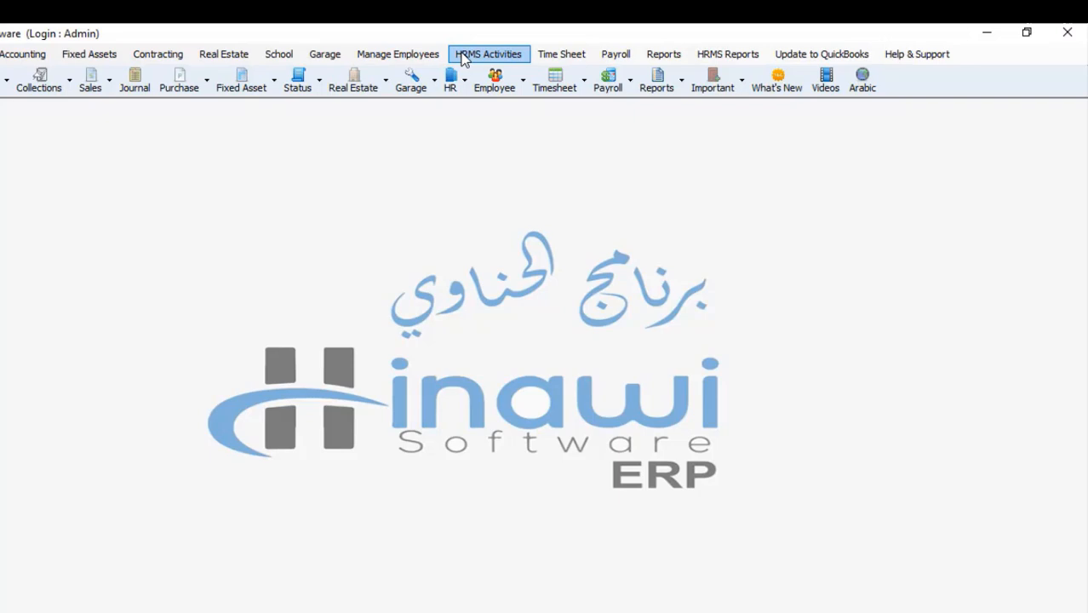
click(435, 54)
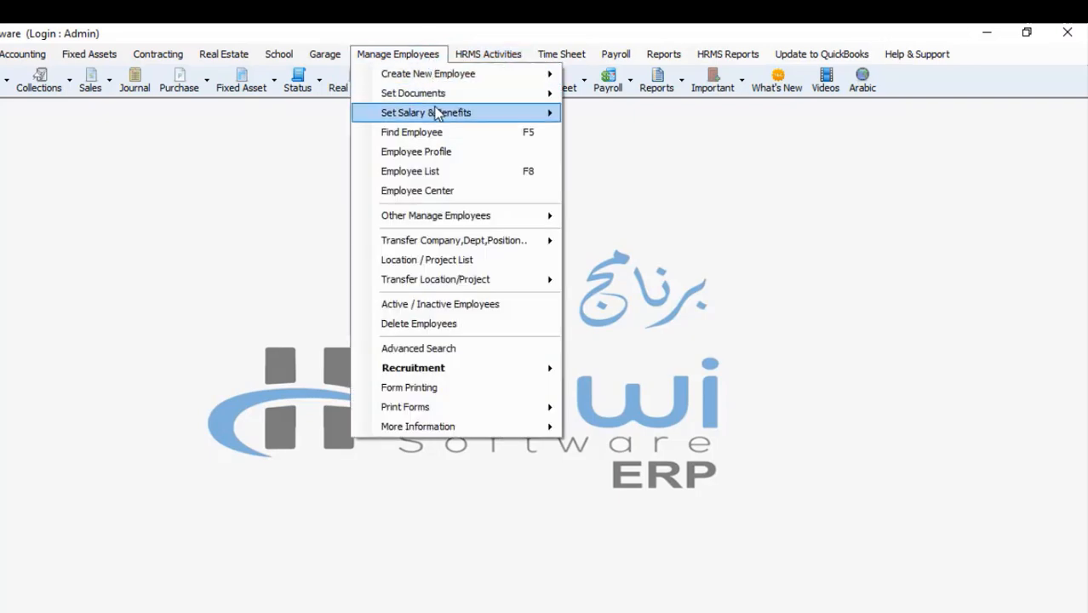
mouse_move(439, 114)
mouse_move(488, 53)
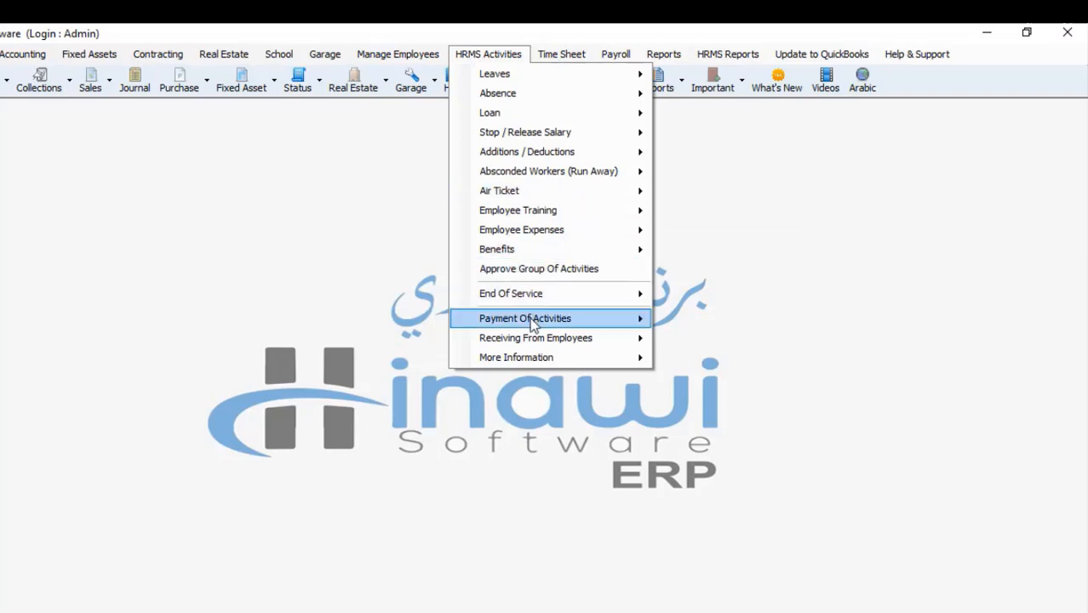
mouse_move(533, 324)
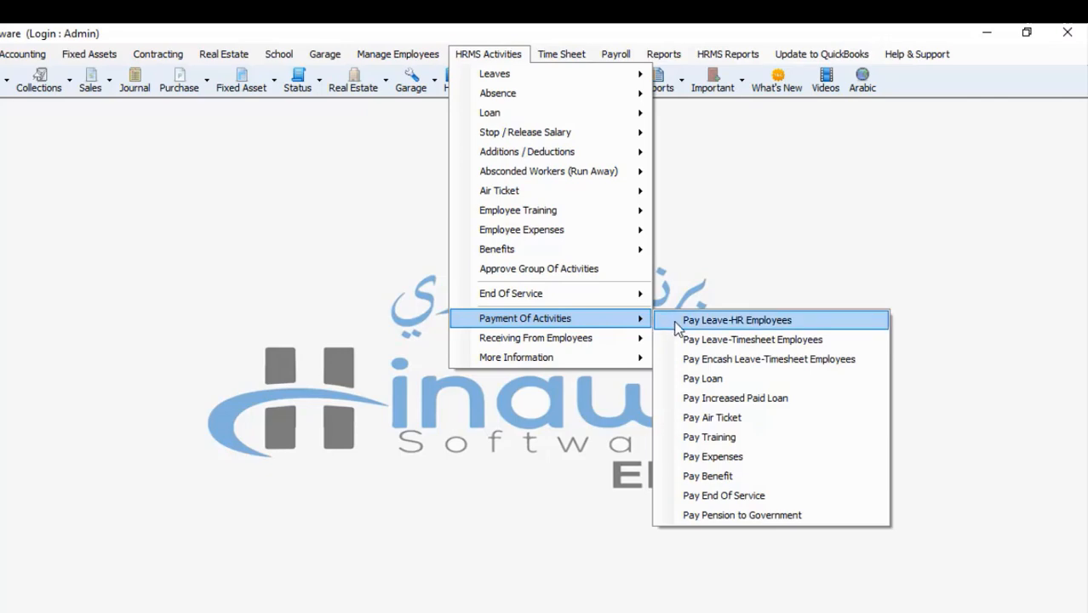
click(704, 322)
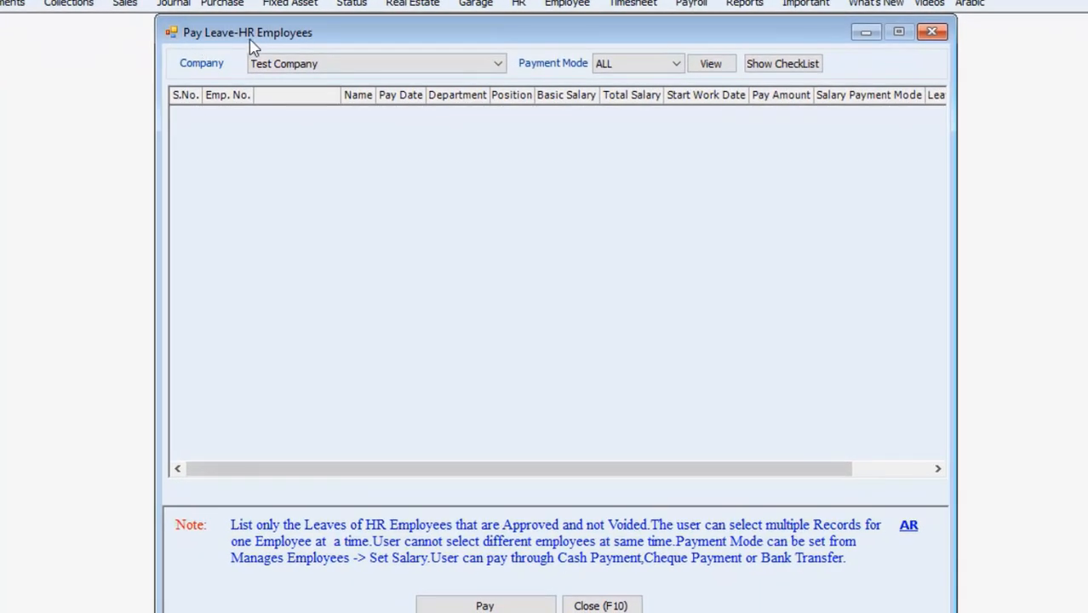
- Switch Company to Sample, keep Payment Mode ALL, and list the approved leaves
click(338, 65)
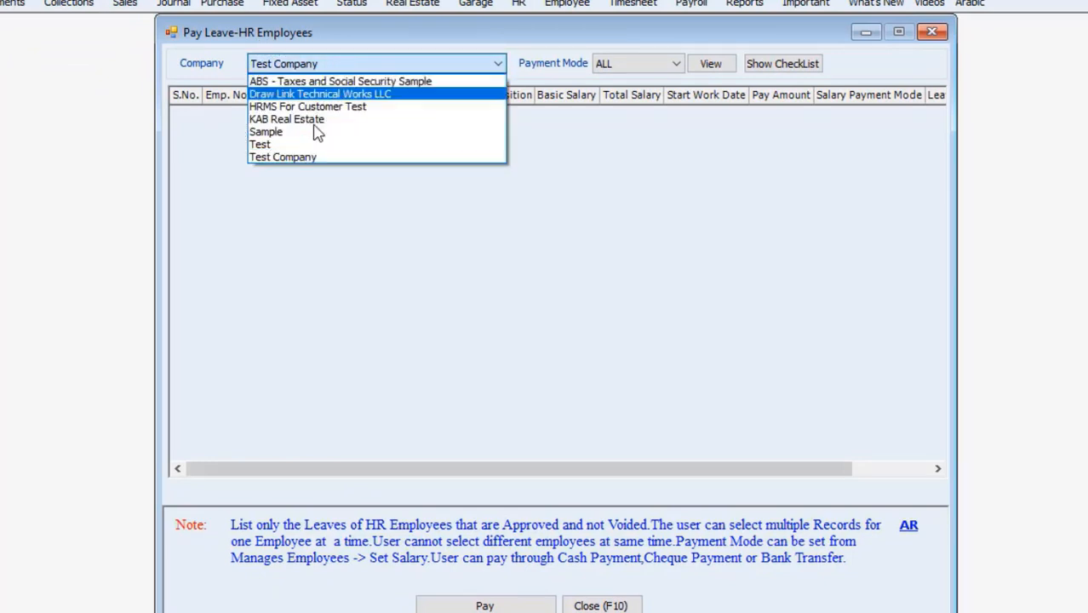
click(300, 134)
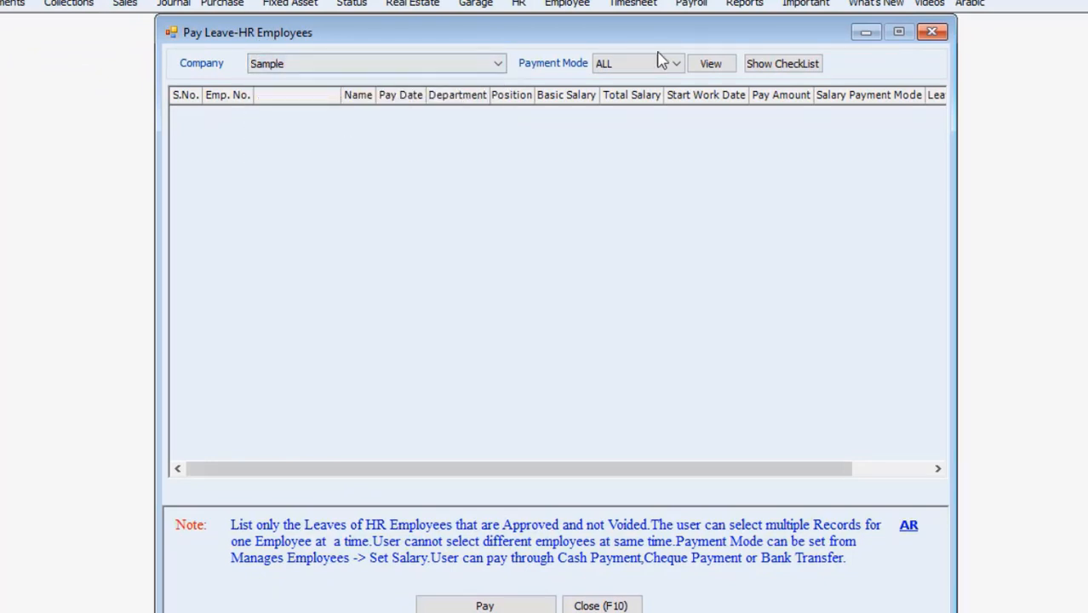
click(294, 66)
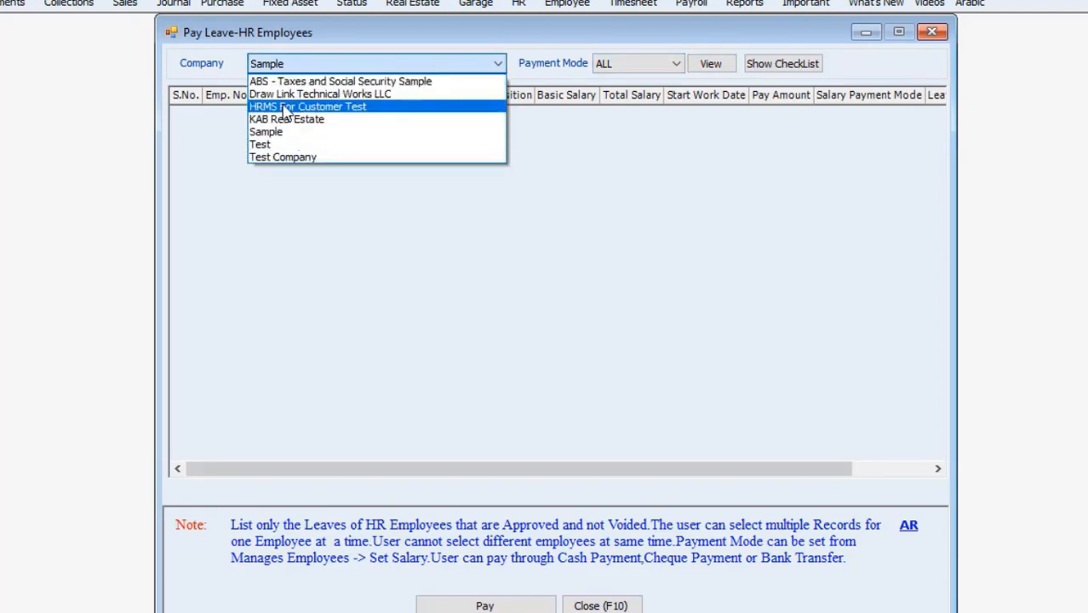
click(301, 208)
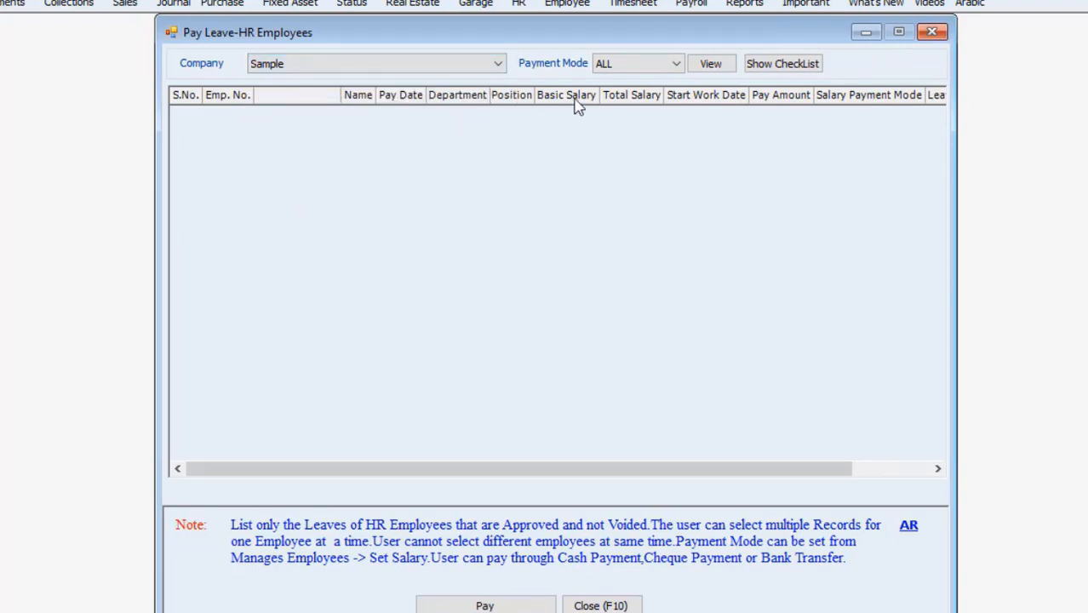
click(626, 66)
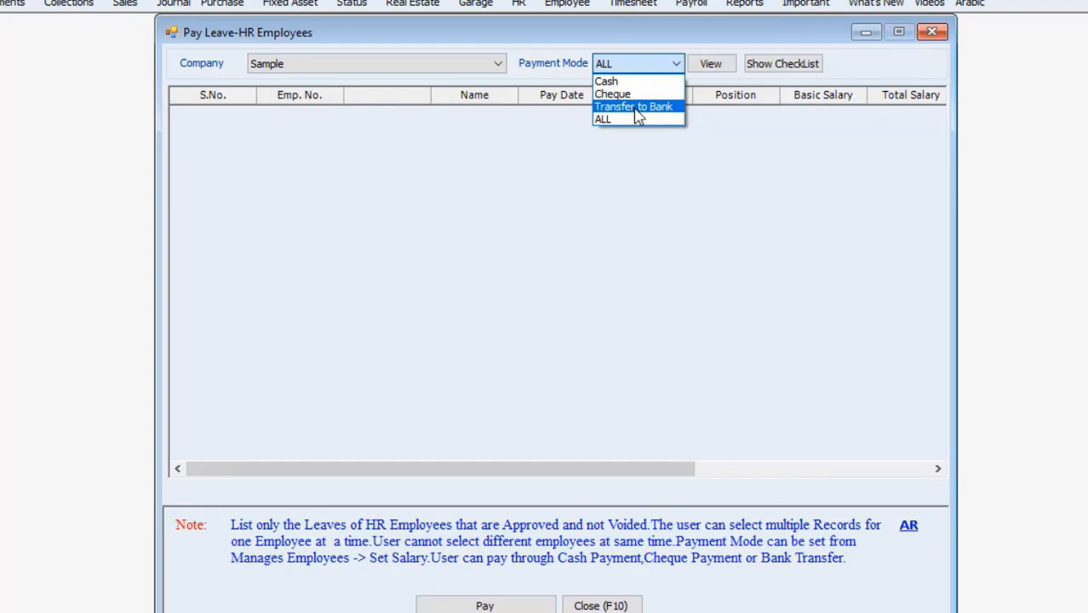
click(637, 120)
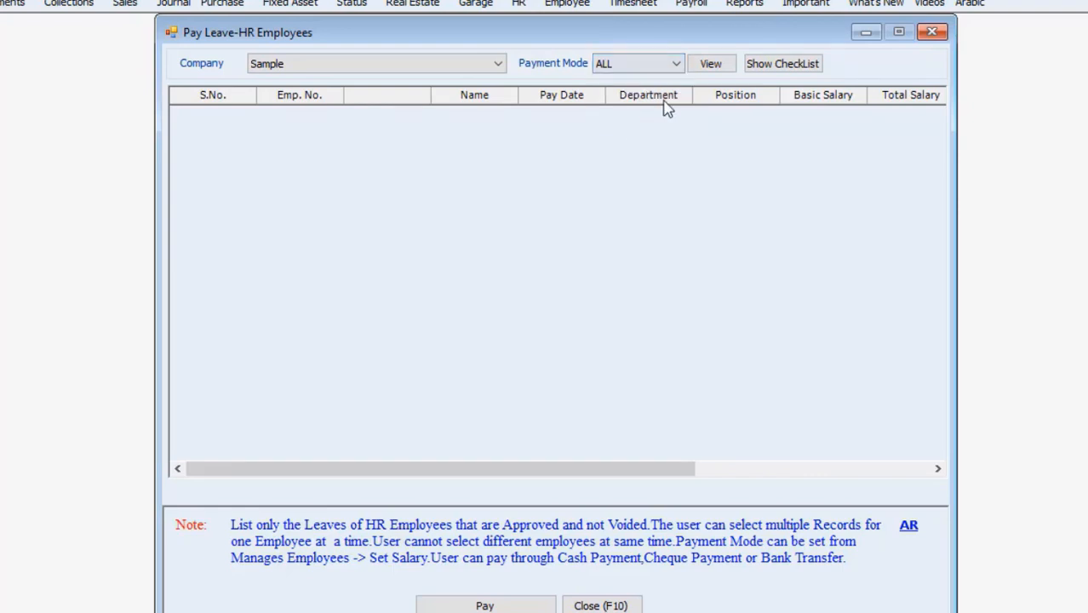
click(705, 68)
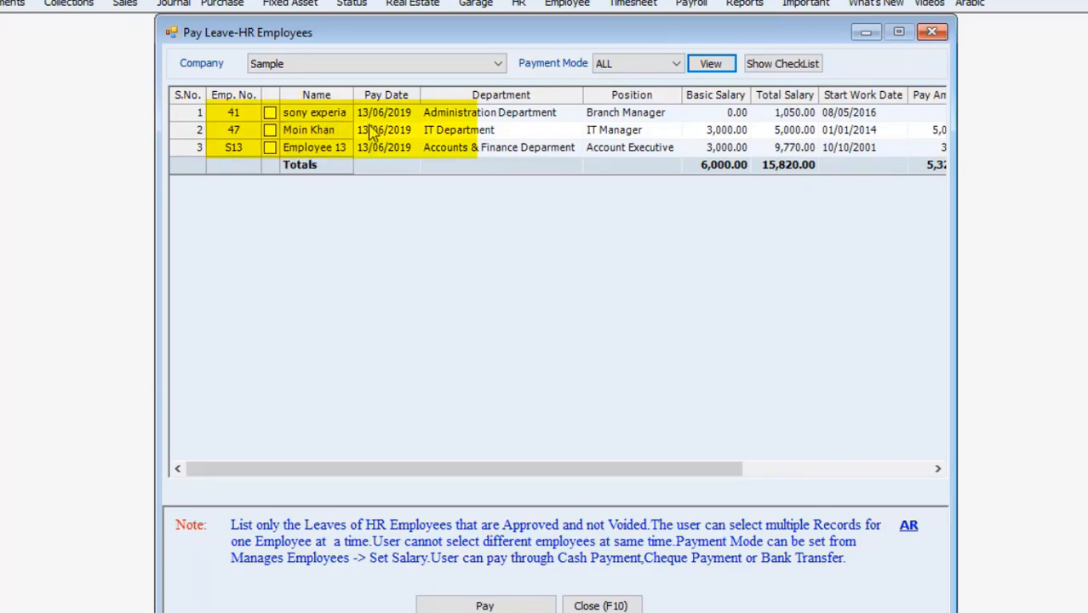
- Tick Employee 13's 325.67 leave, attempt Pay, and dismiss the not-posted-to-accounting warning
drag(430, 471, 641, 457)
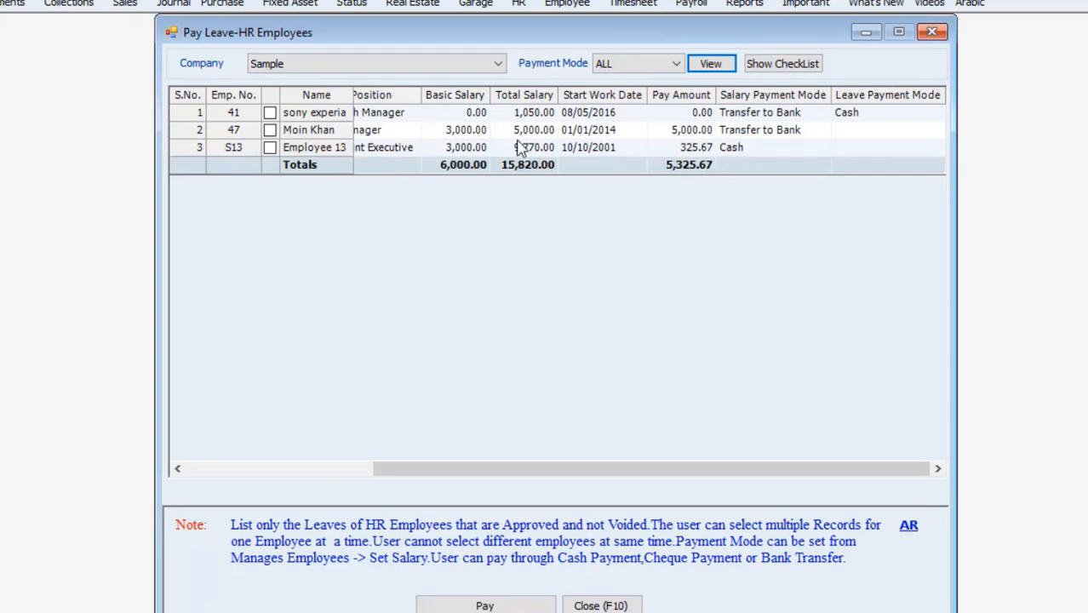
click(269, 149)
click(508, 607)
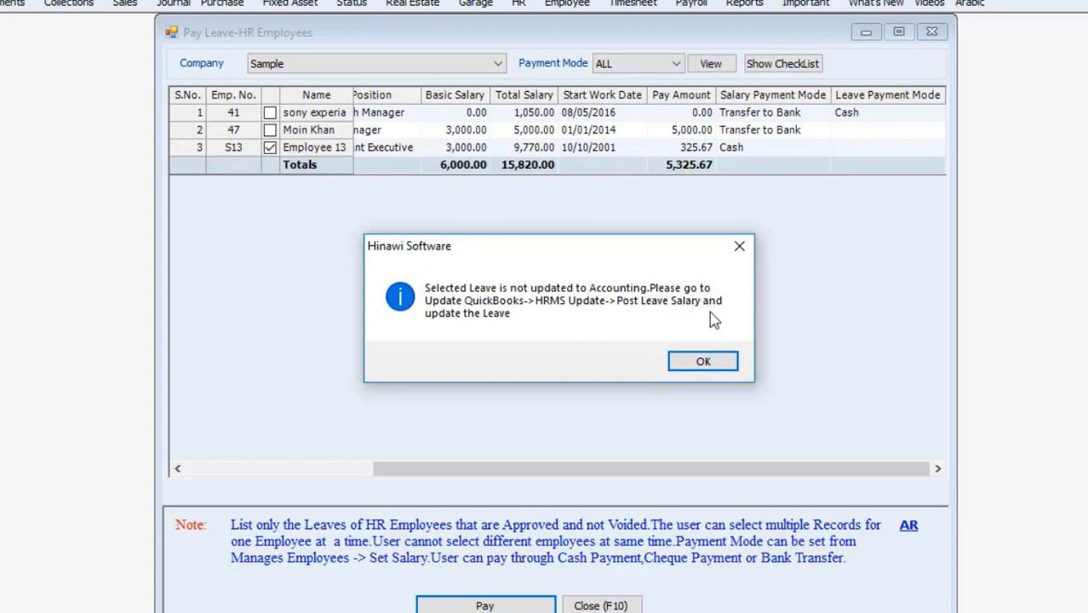
click(703, 362)
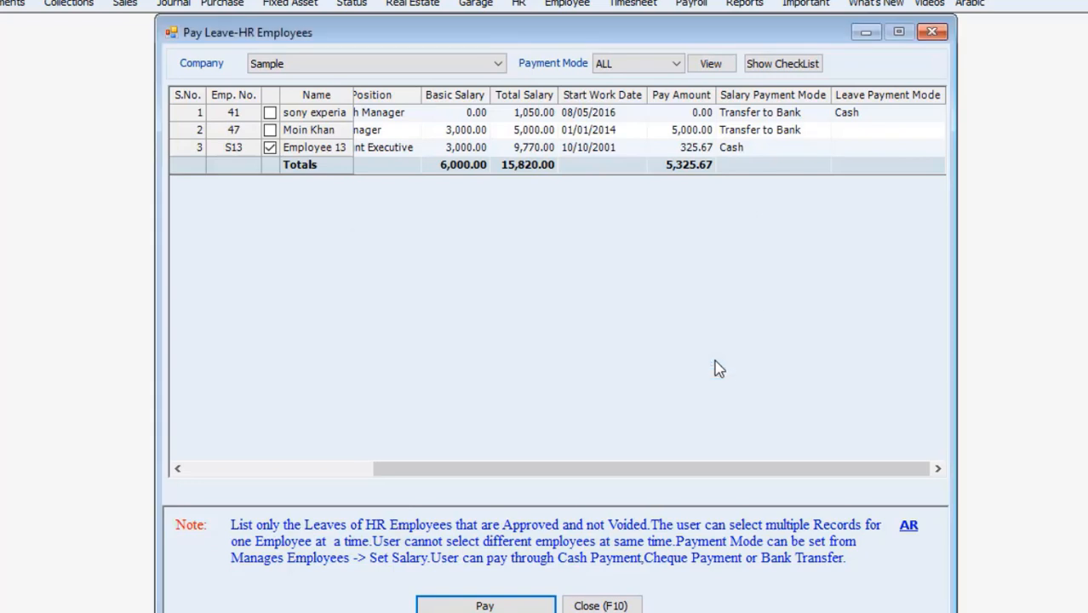
- List Sample's pending entries in Post Leave Salary - HR & Timesheet Employees and select Employee 13's debit row
click(885, 0)
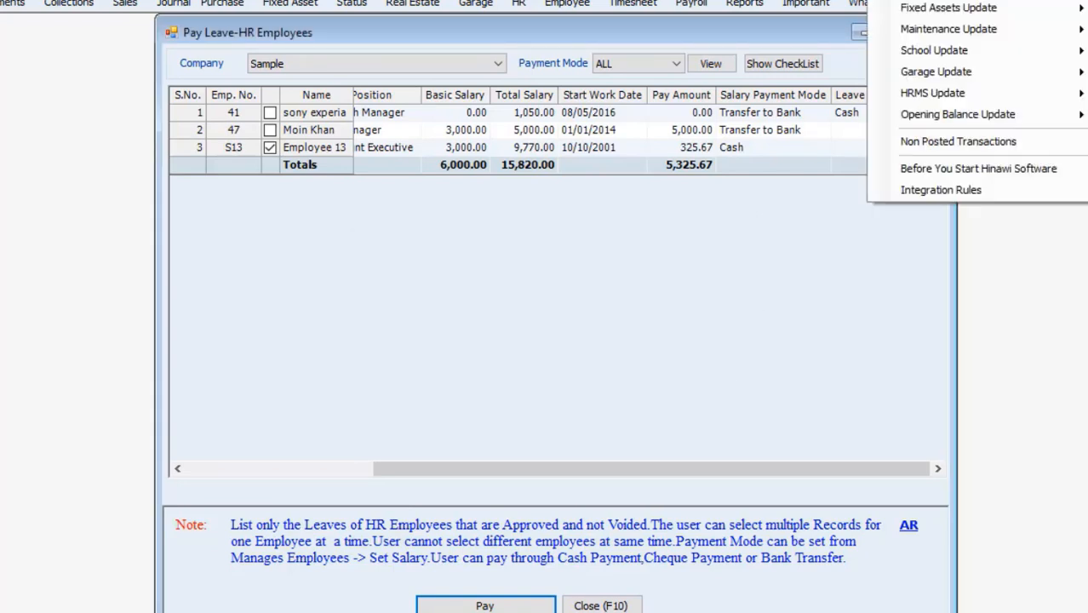
mouse_move(938, 94)
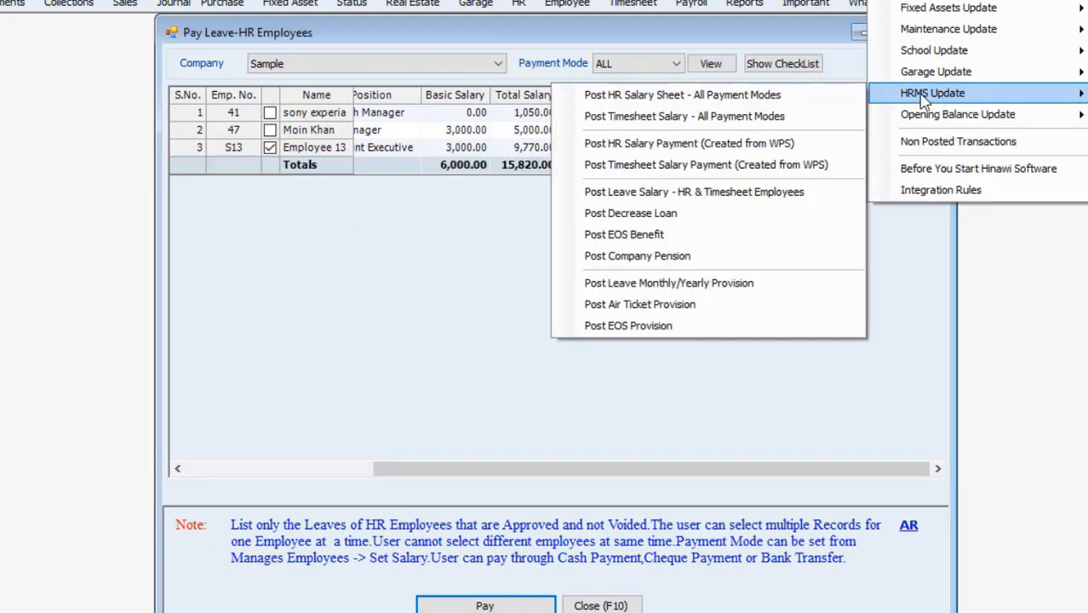
click(780, 194)
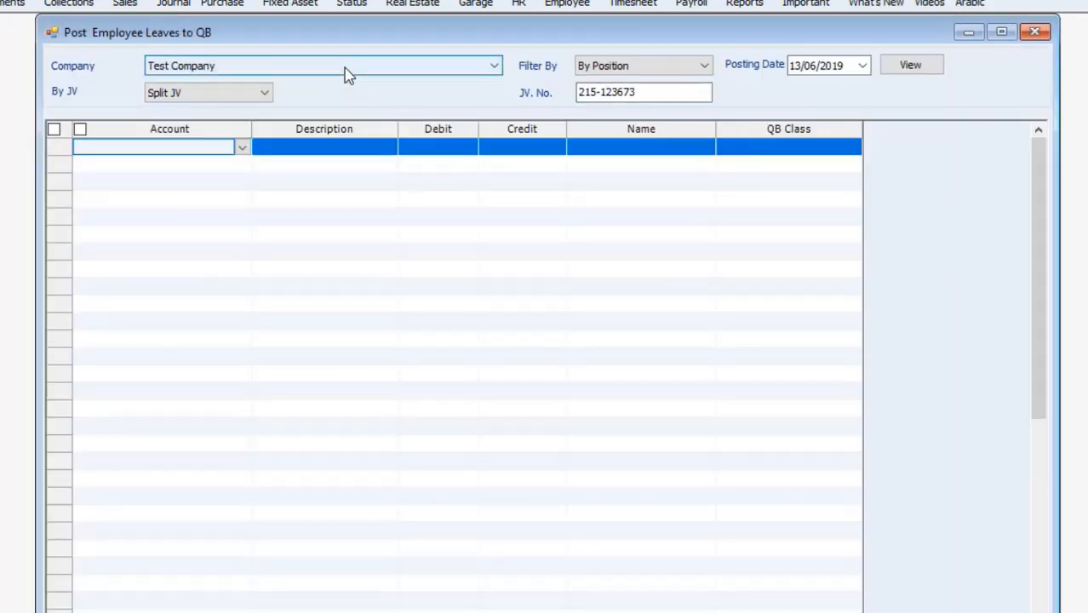
click(348, 75)
click(318, 134)
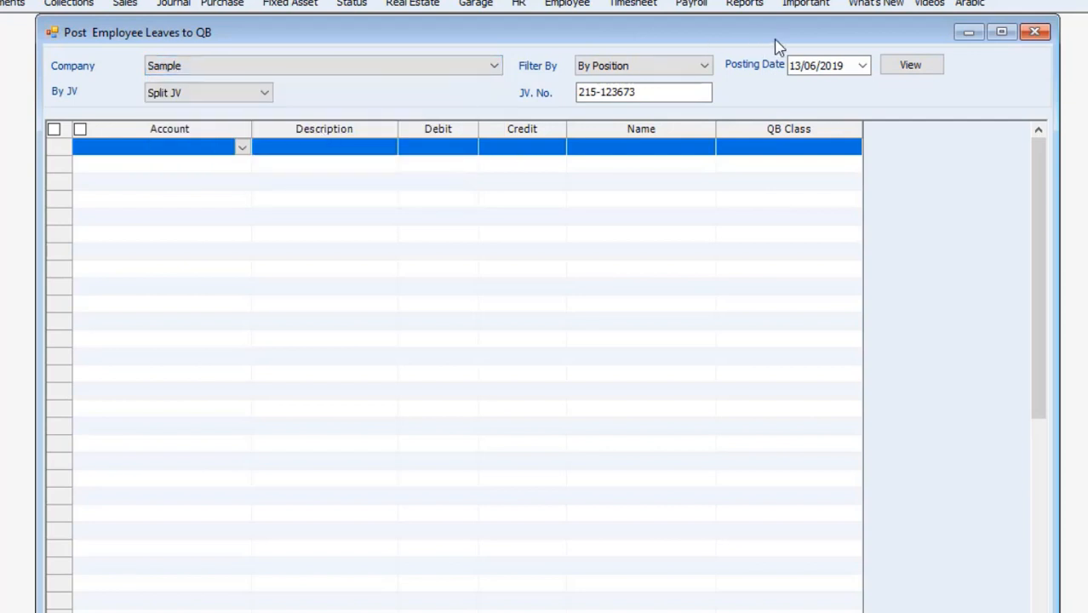
click(920, 66)
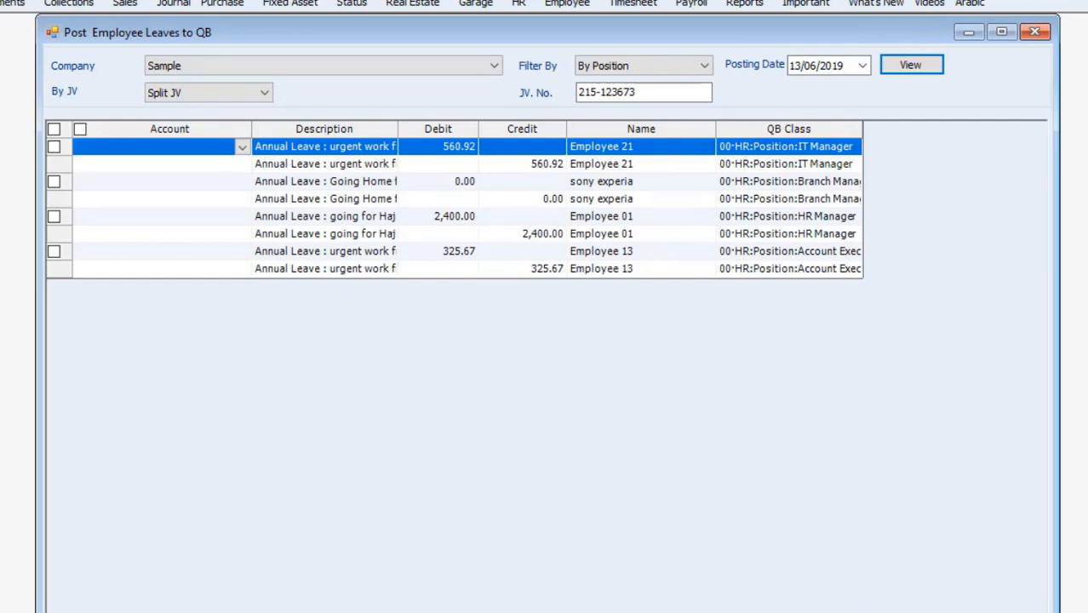
scroll(545, 340, down, 3)
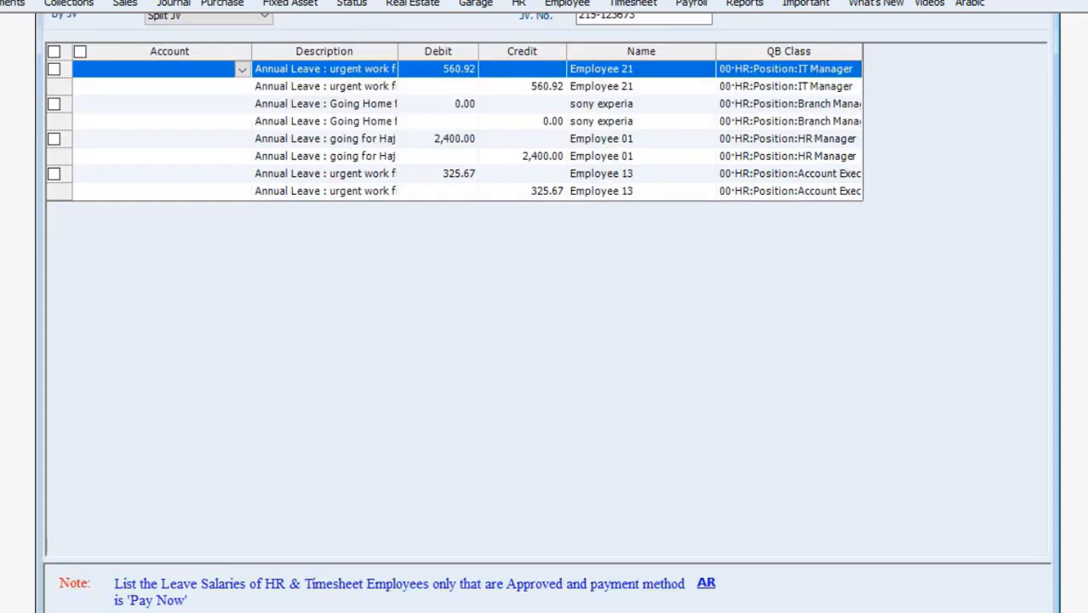
click(224, 176)
click(241, 177)
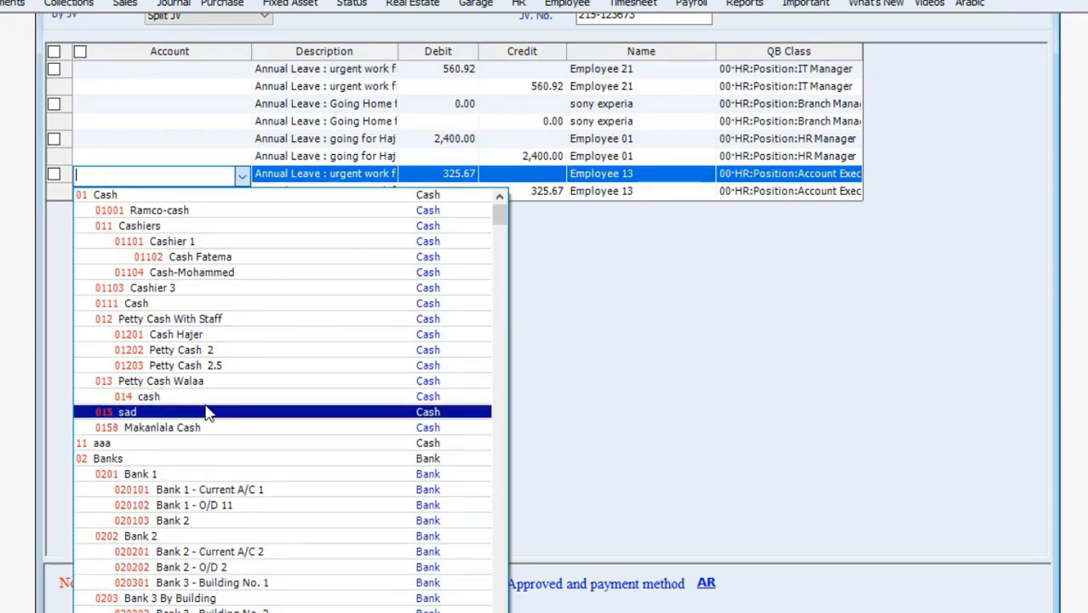
- Set Petty Cash 2 as the account on Employee 13's debit and credit rows and tick the entry
click(217, 350)
click(238, 193)
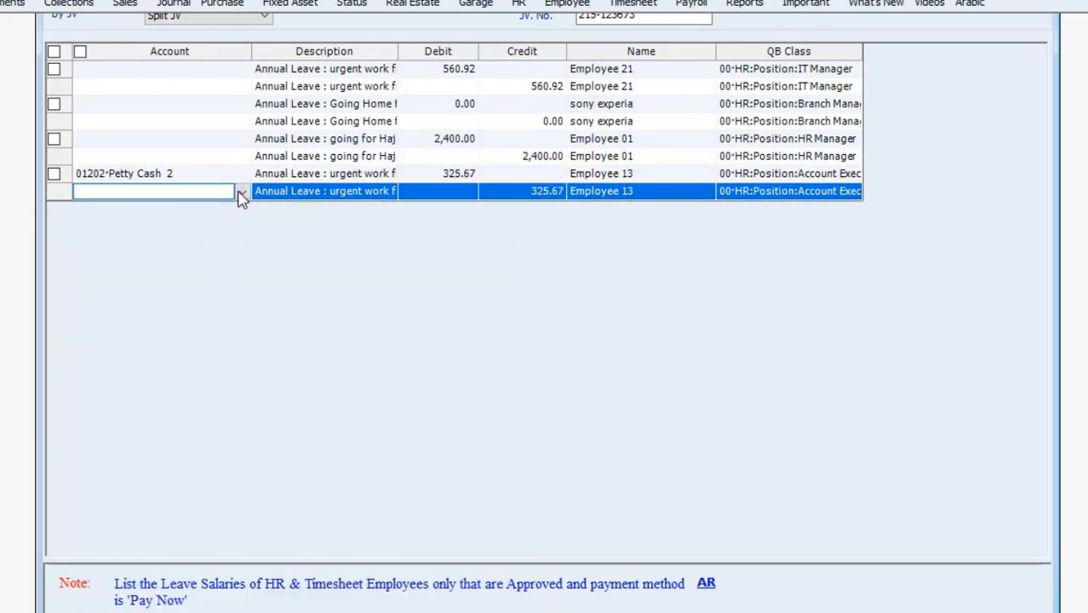
click(242, 193)
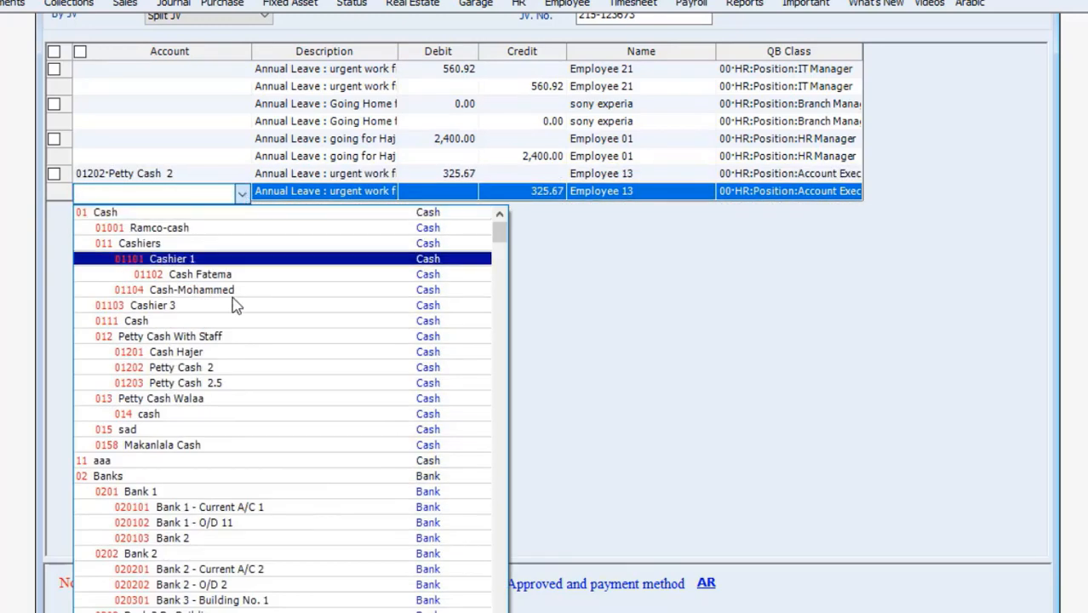
click(218, 368)
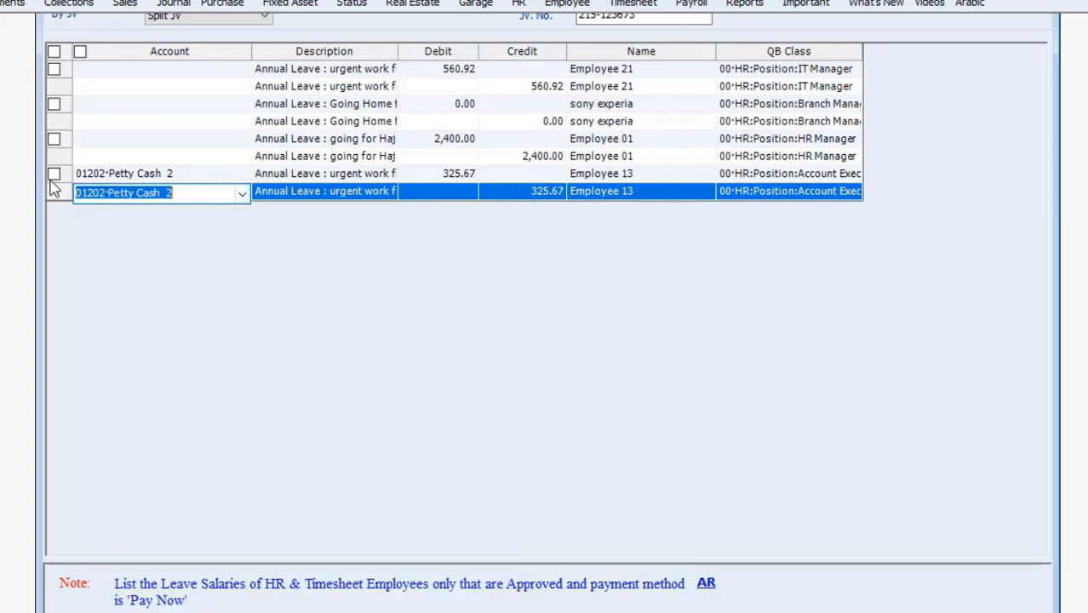
click(54, 175)
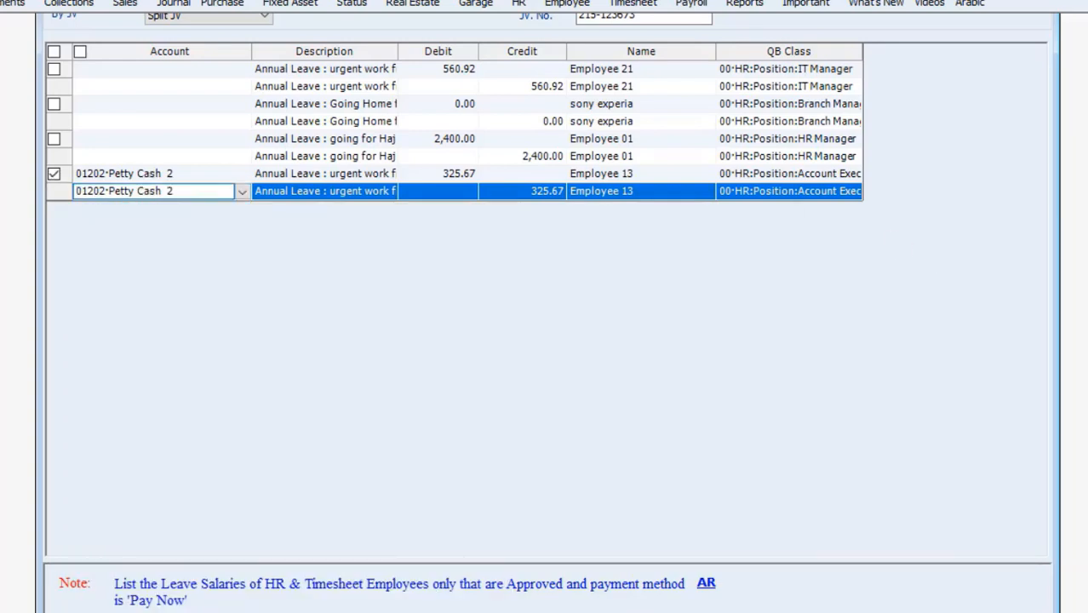
- Post Employee 13's 325.67 leave to QuickBooks dated 13/06/2019
scroll(809, 432, down, 1)
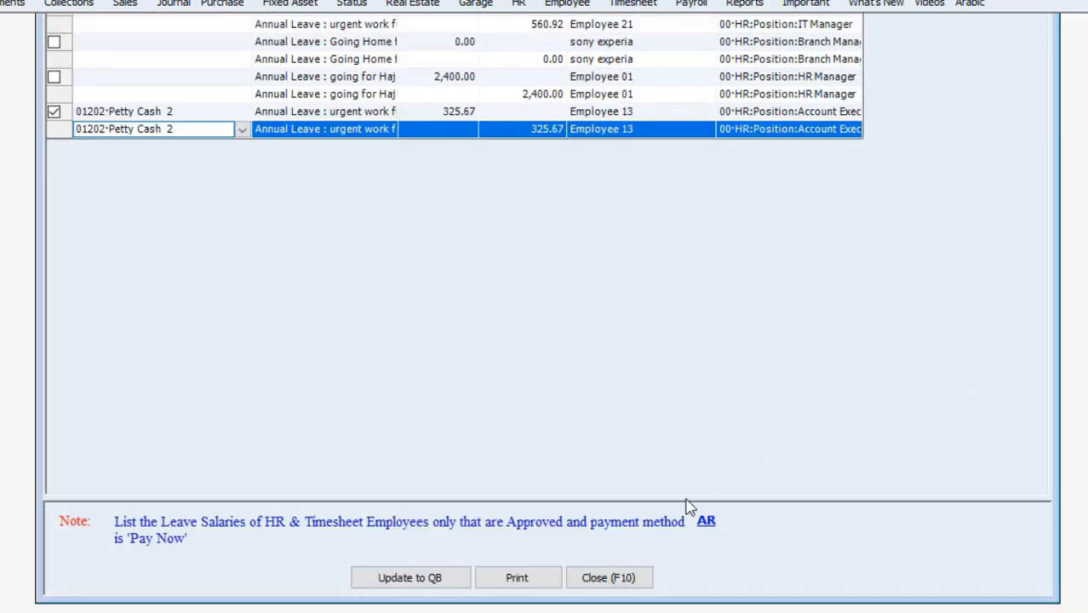
click(438, 583)
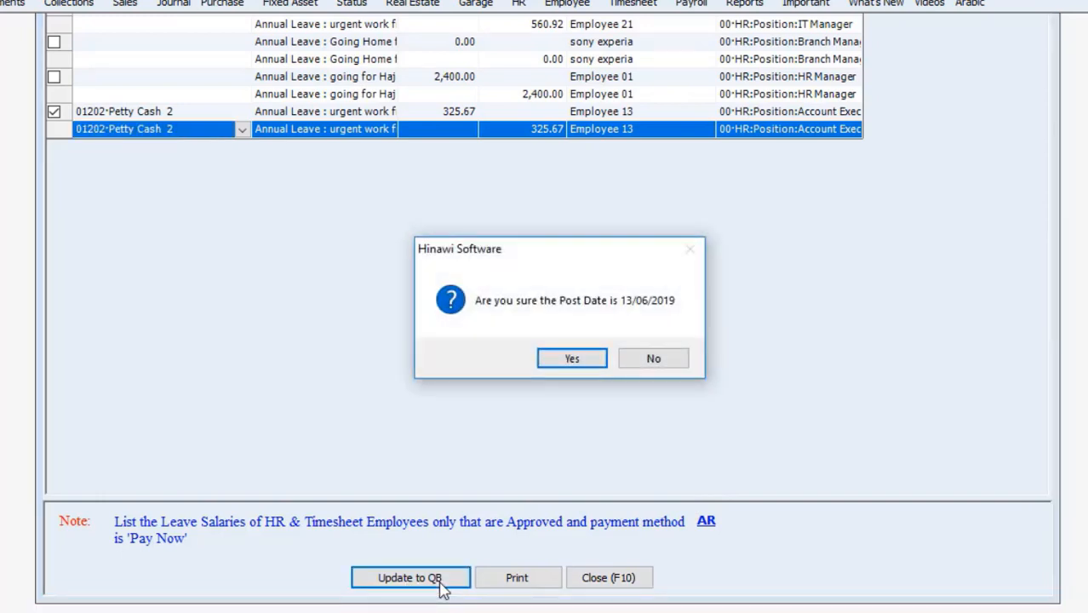
click(578, 359)
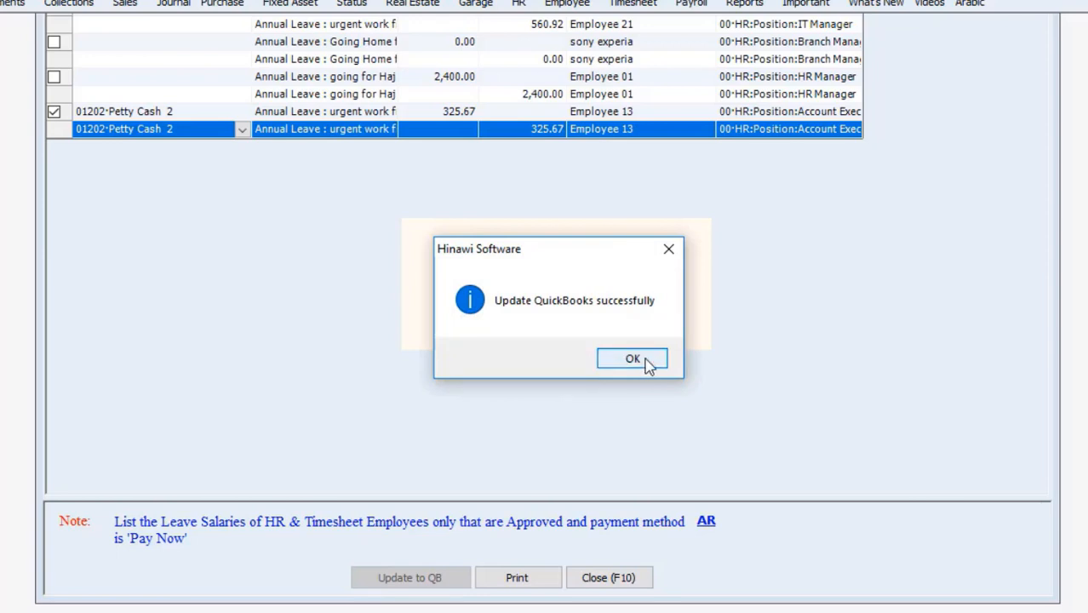
click(645, 358)
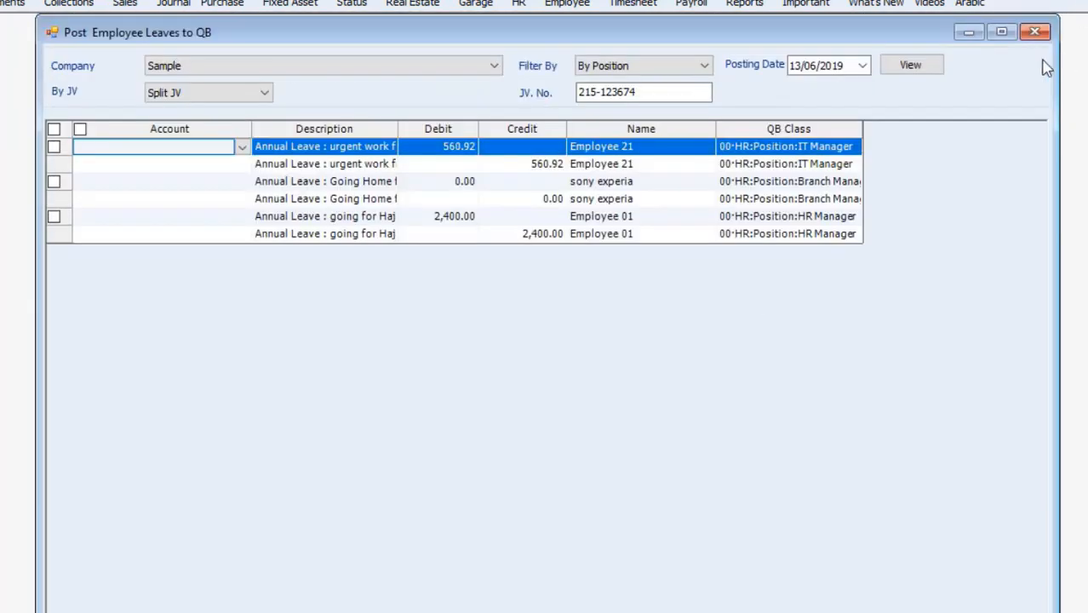
click(1033, 34)
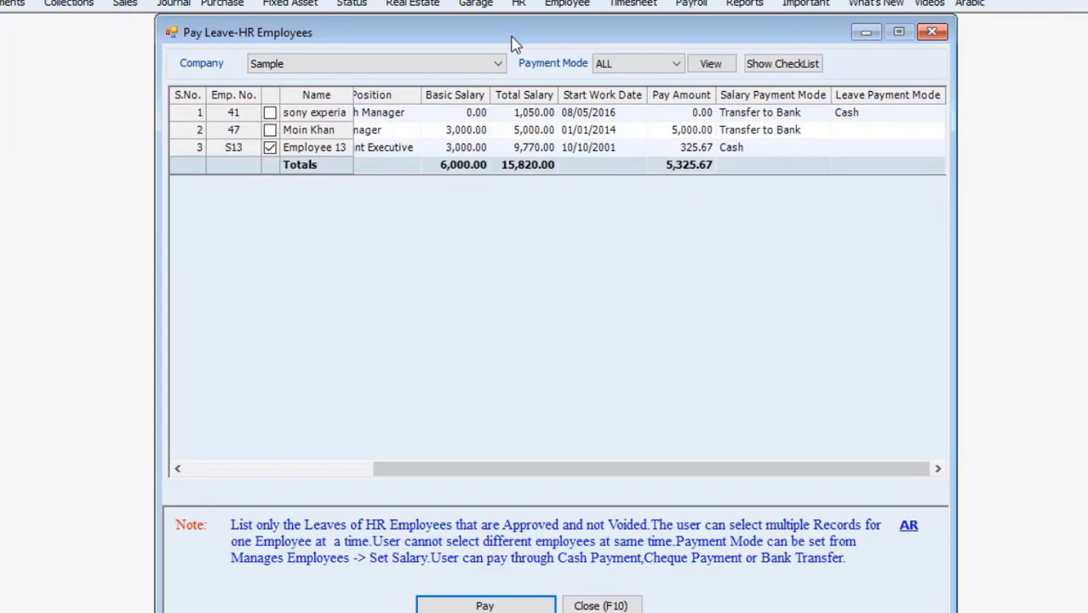
click(483, 66)
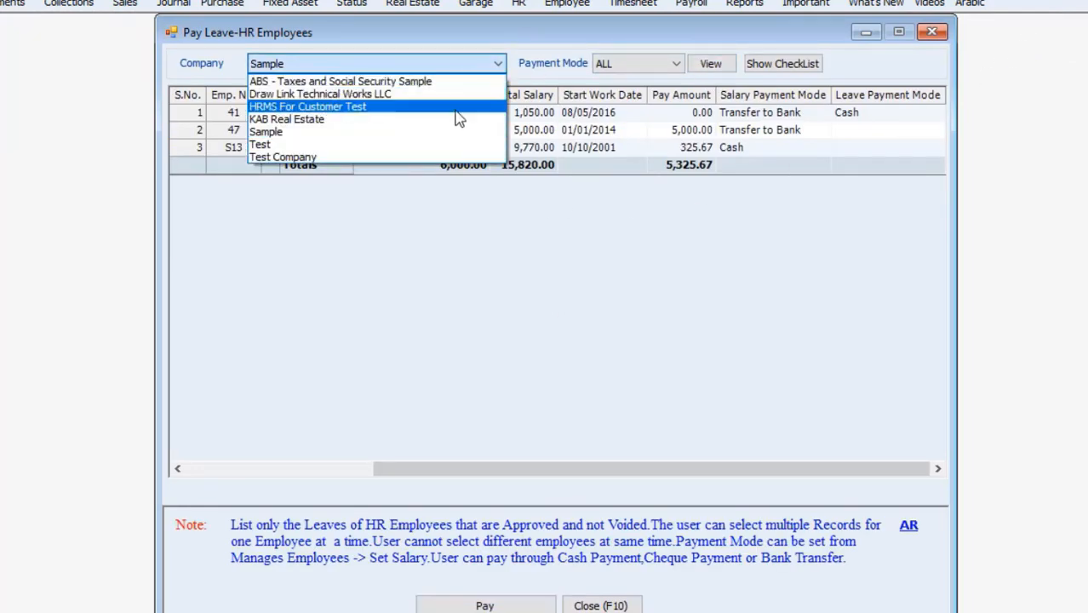
click(455, 133)
click(714, 66)
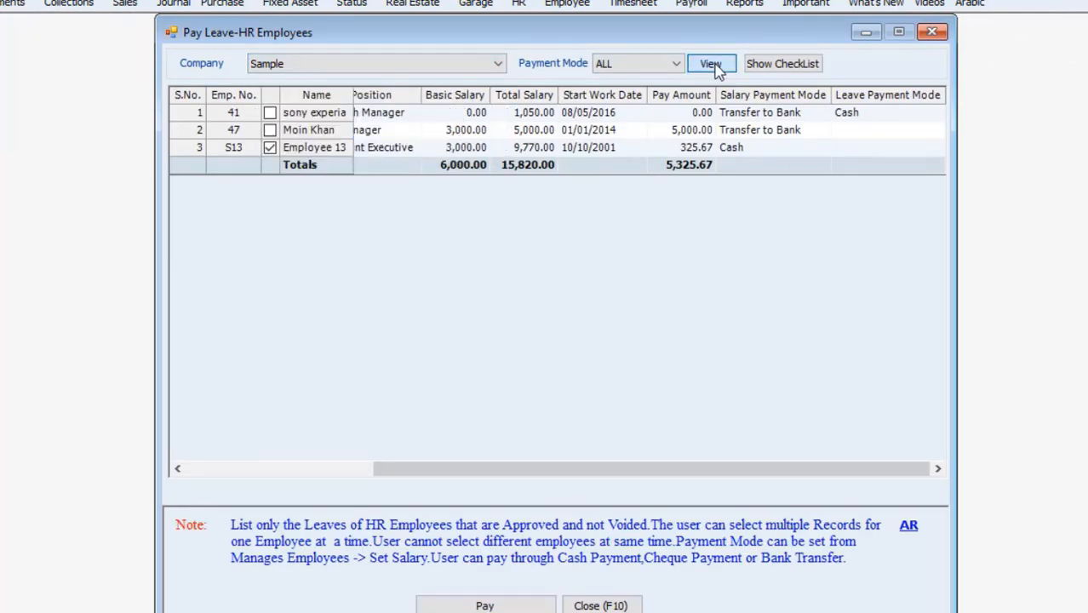
drag(550, 477, 313, 482)
click(269, 148)
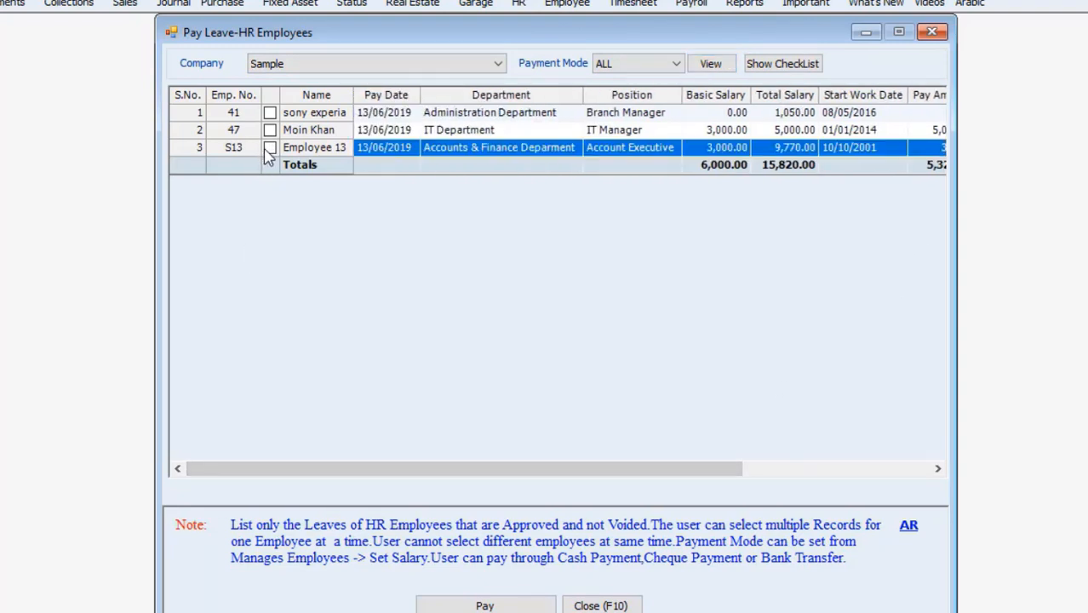
click(508, 605)
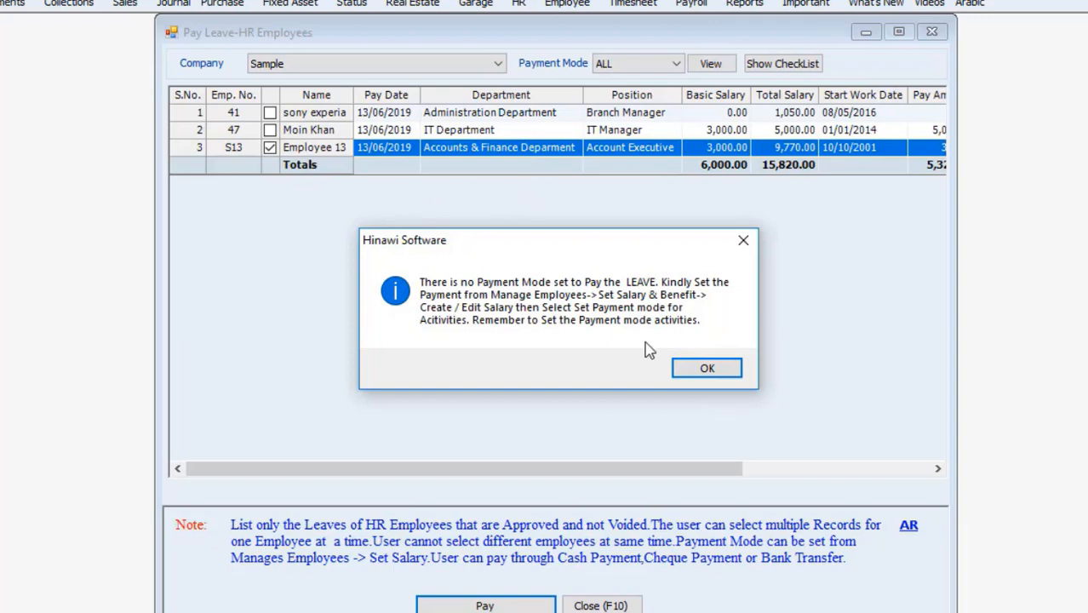
click(706, 369)
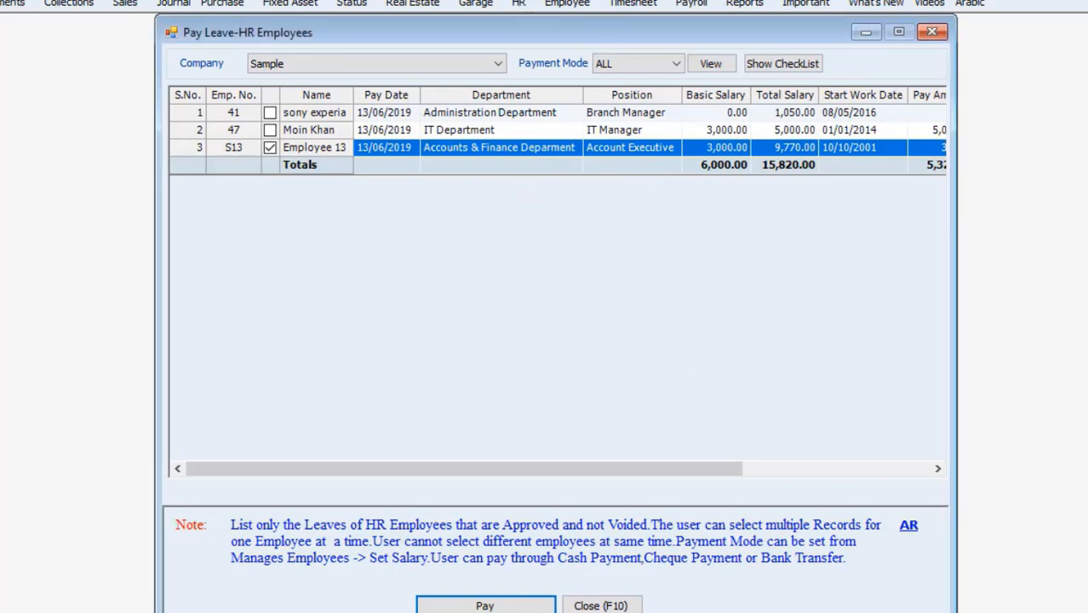
click(442, 0)
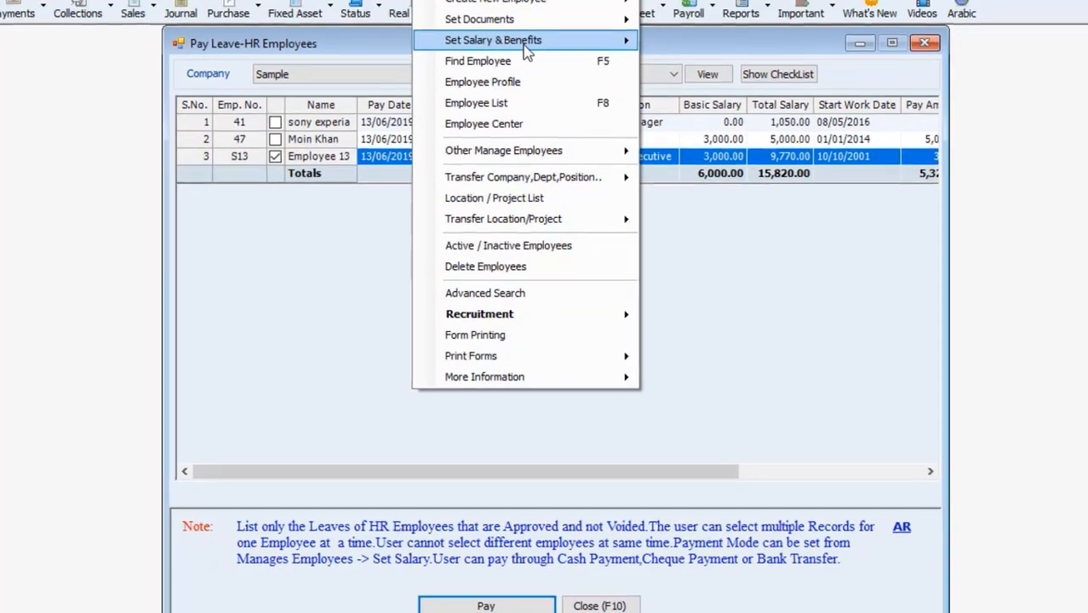
- Load Employee 13 of the Sample company in Create/Adjust Single Salary
mouse_move(526, 42)
click(687, 46)
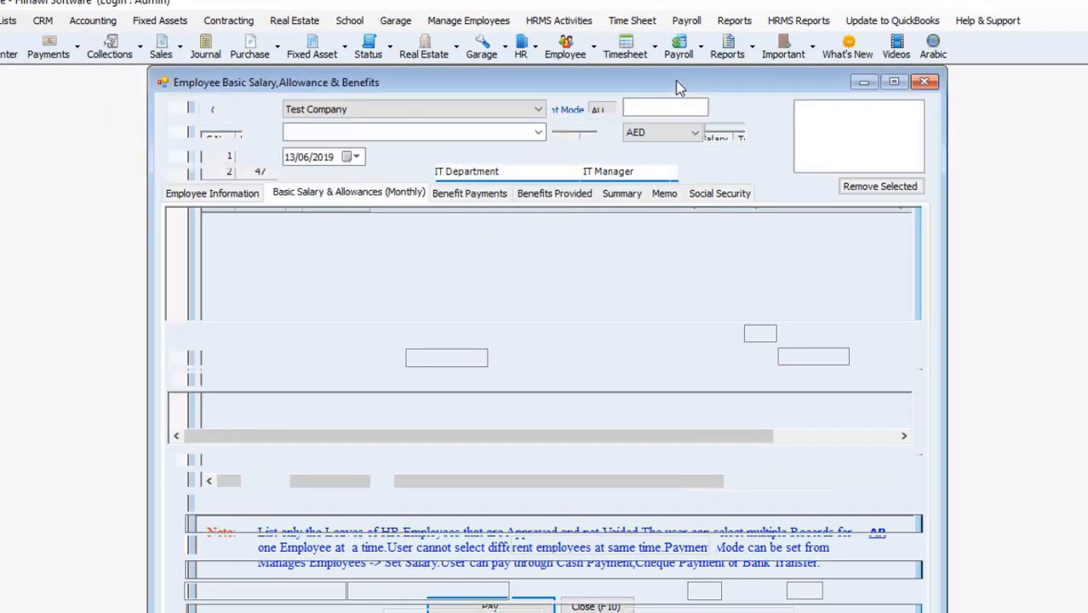
click(537, 109)
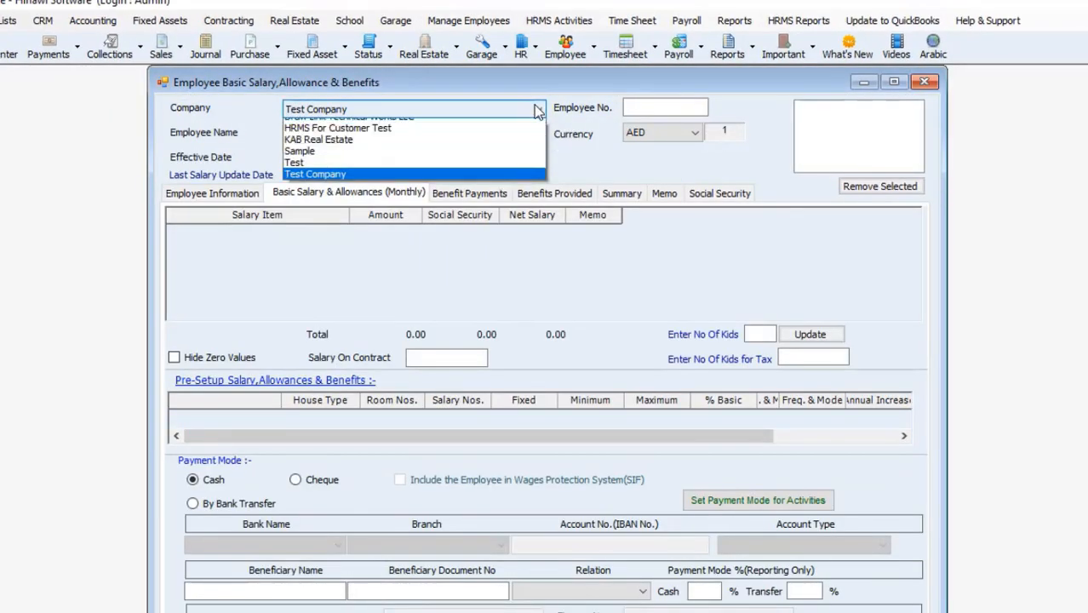
click(492, 172)
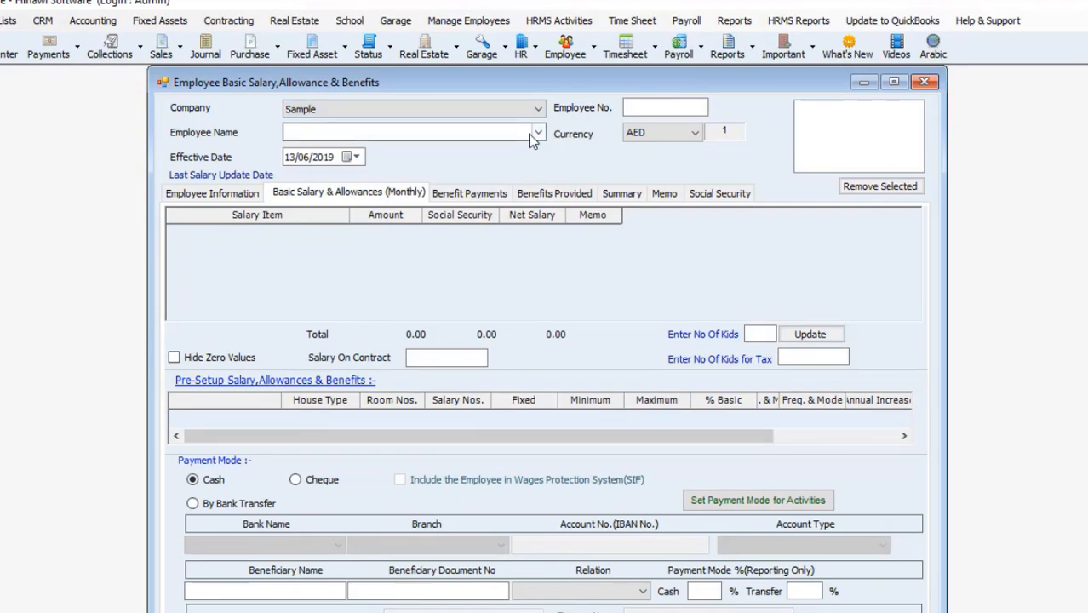
click(537, 134)
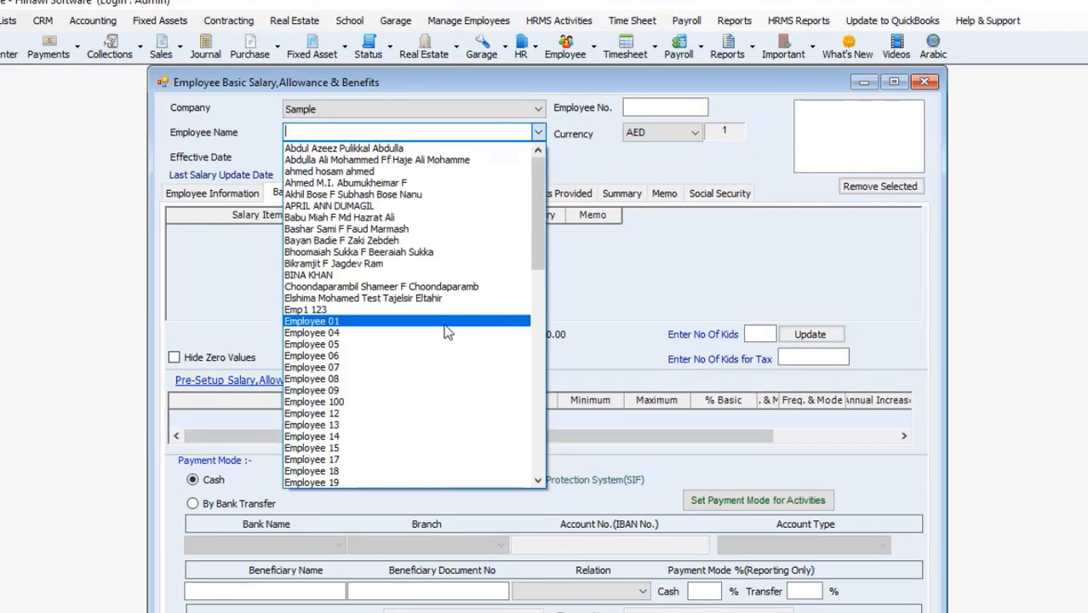
click(408, 424)
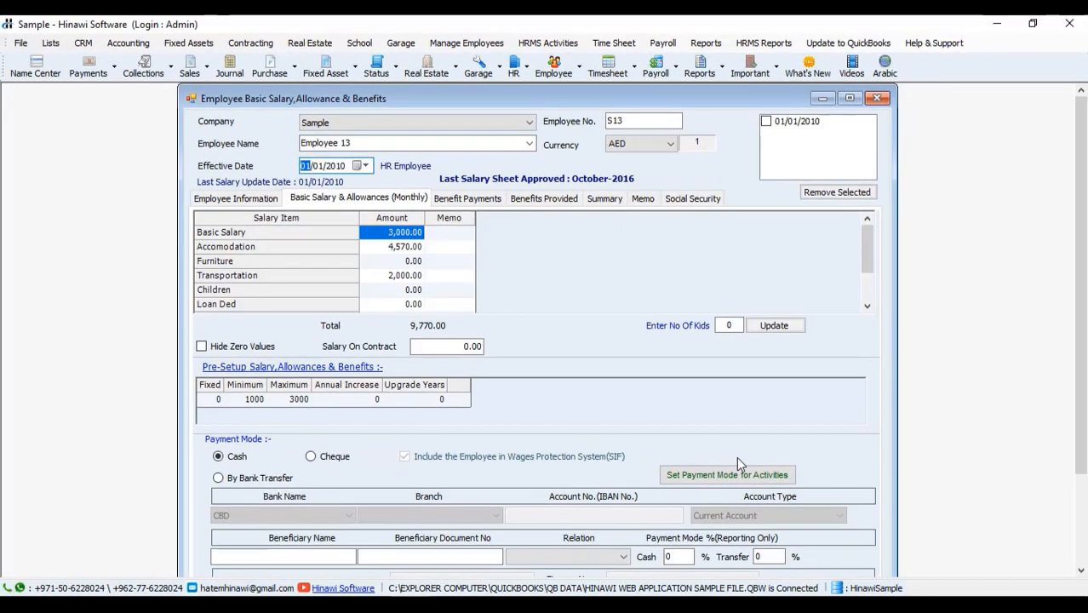
- Set Leave Payment to Cash and apply Cash to all activity payment modes
click(767, 499)
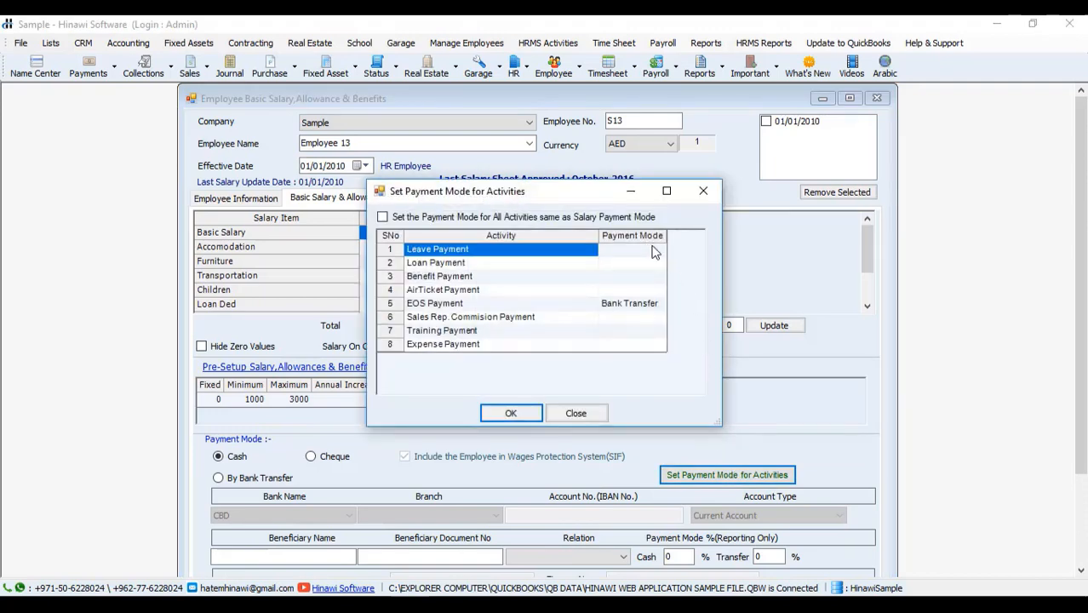
click(654, 250)
click(659, 252)
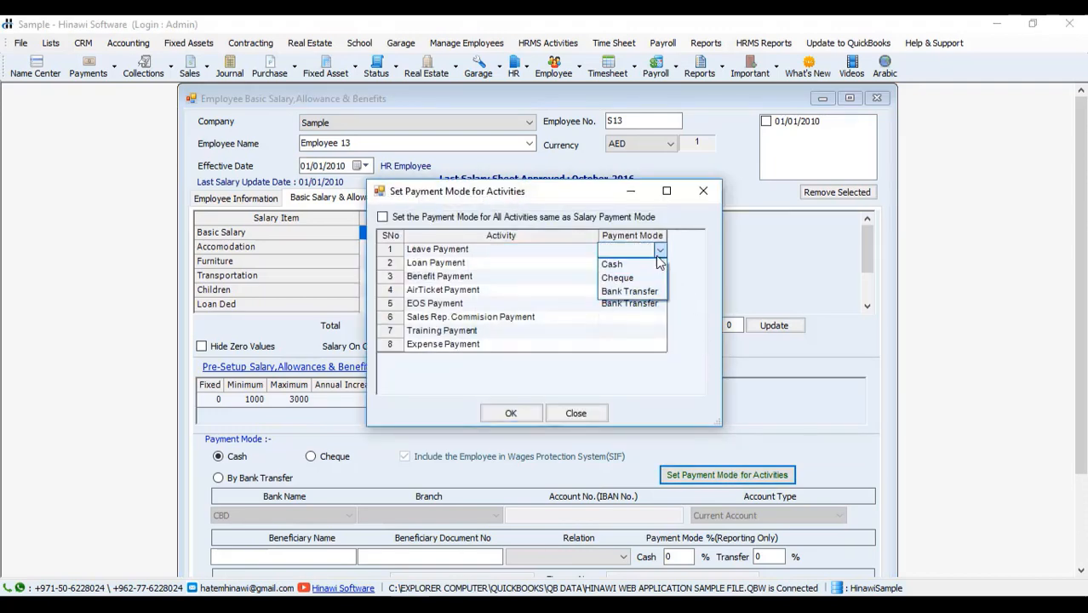
click(644, 263)
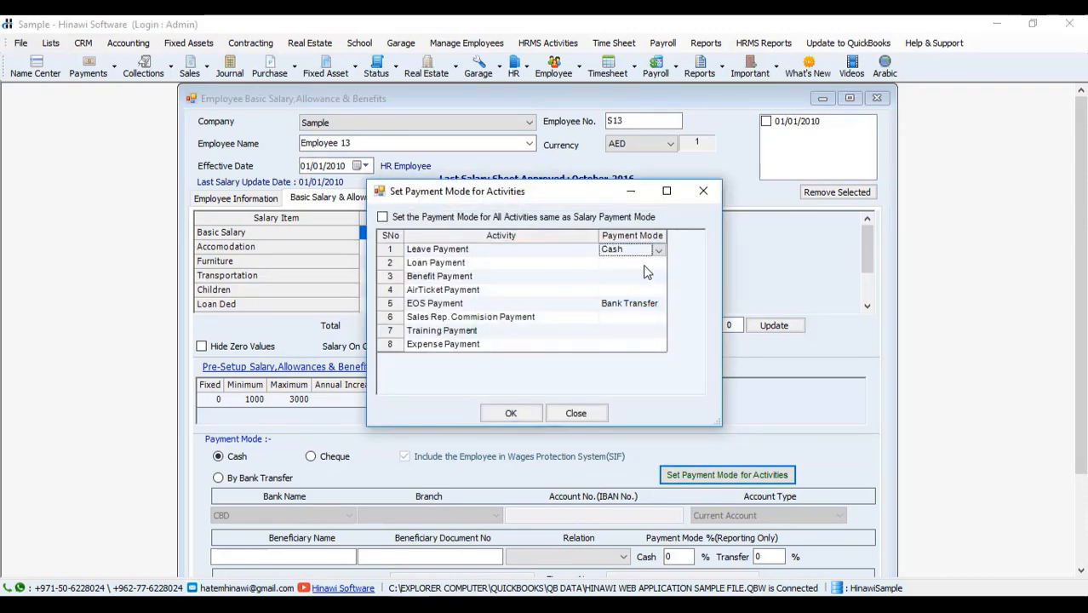
click(383, 217)
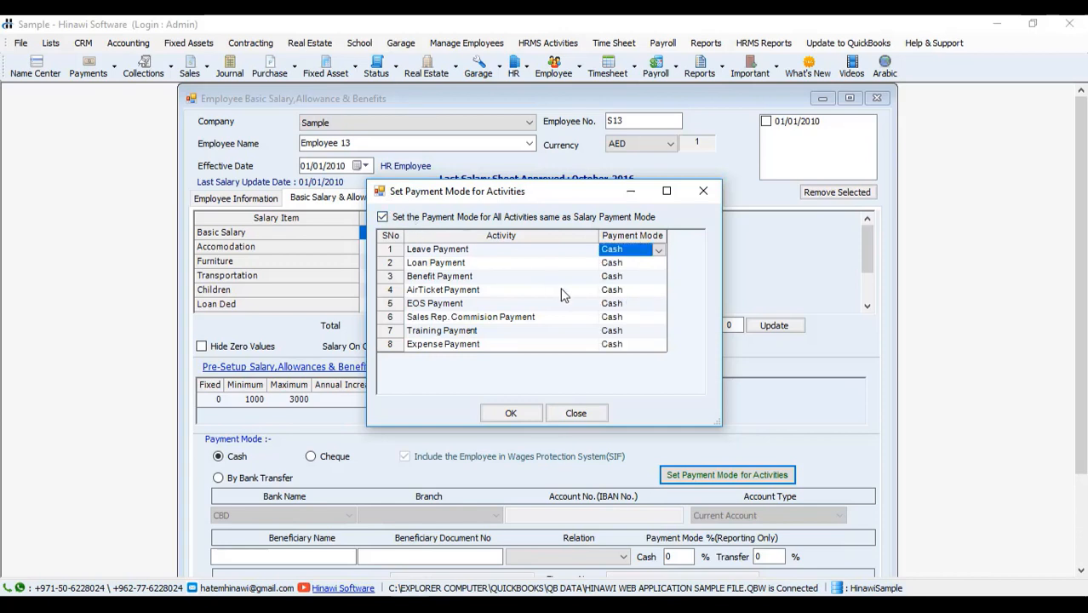
click(511, 415)
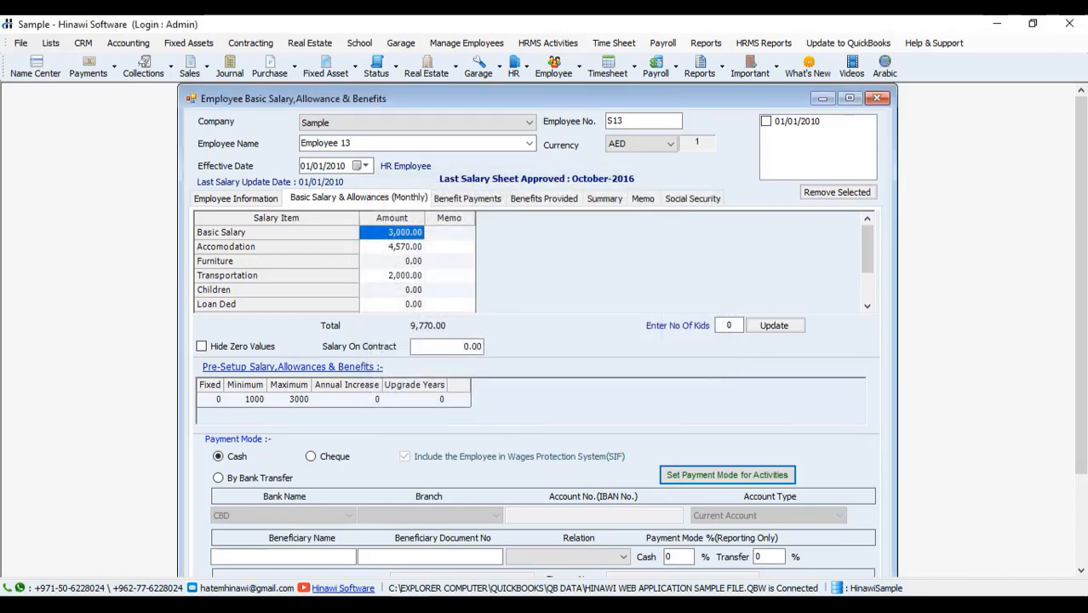
- Save the salary setup effective 01/01/2010 without printing it
scroll(506, 545, down, 3)
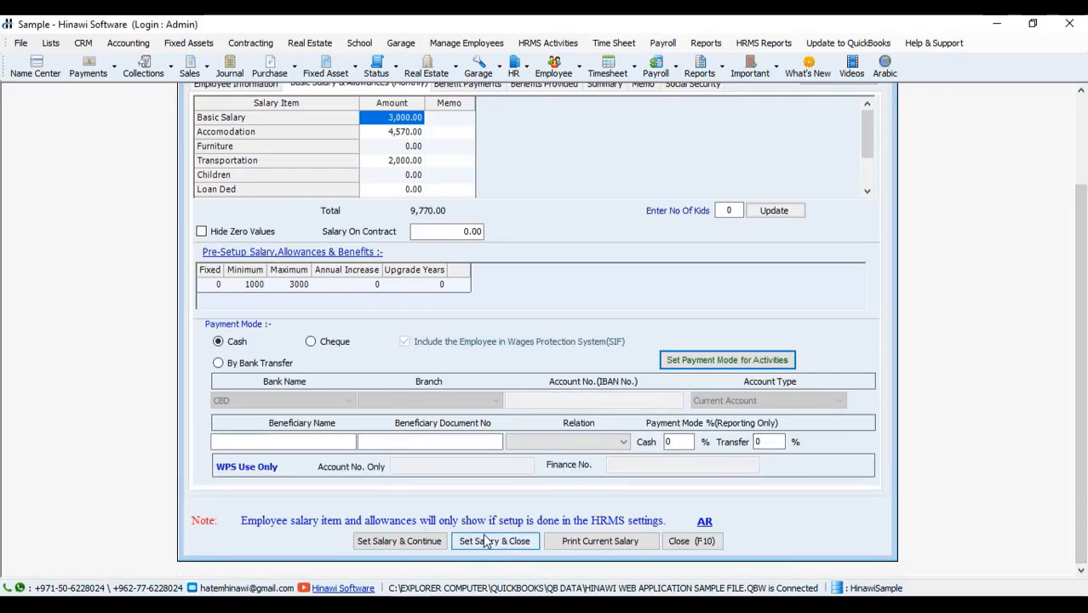
click(490, 542)
click(572, 368)
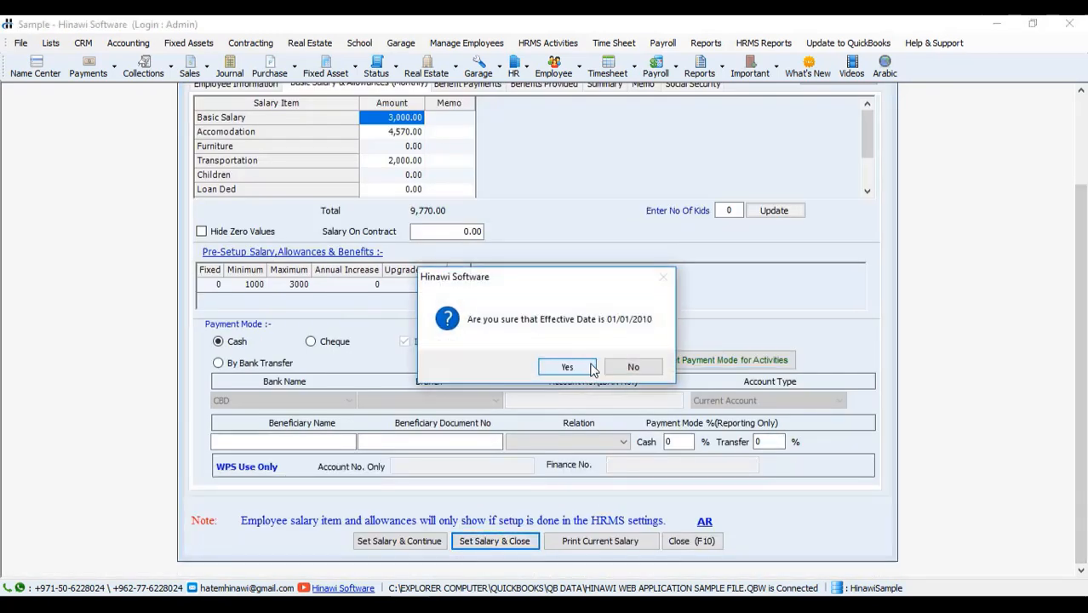
click(567, 367)
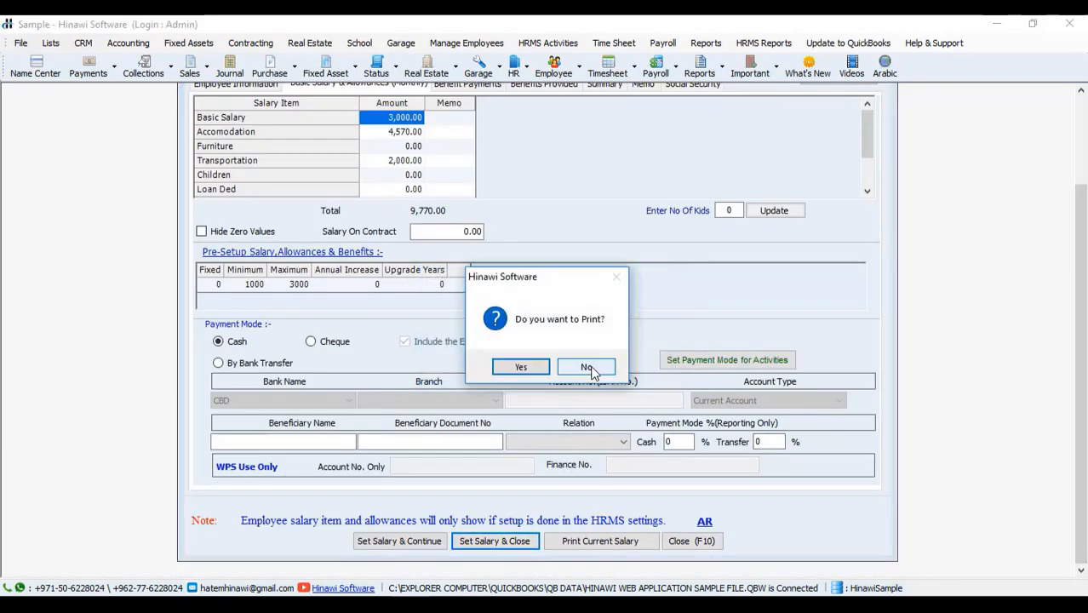
click(586, 367)
drag(1081, 226, 1073, 136)
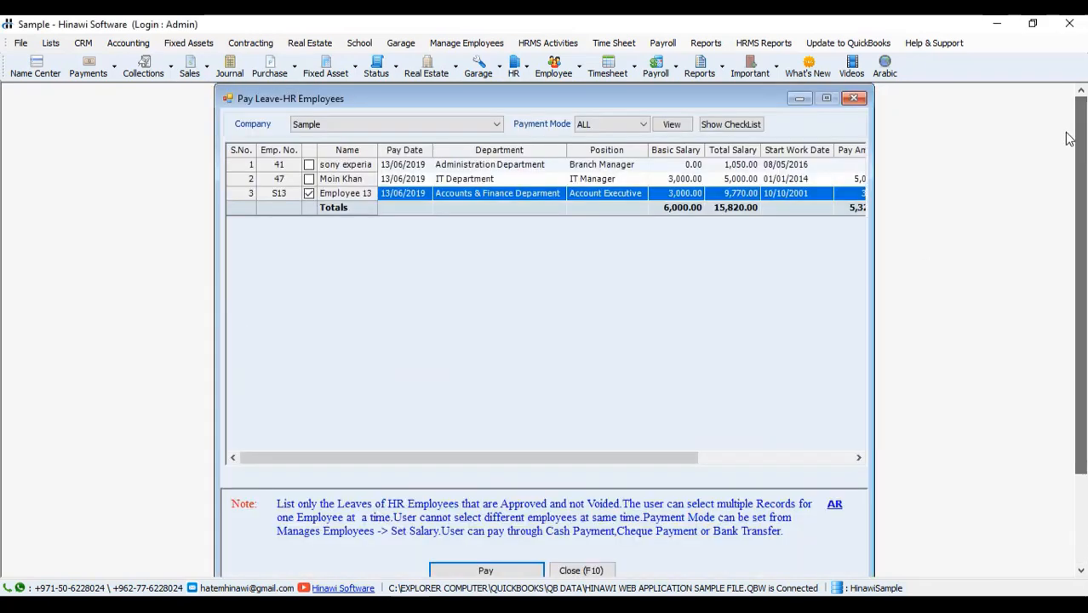
- Reload Sample's approved leaves, tick Employee 13, and pay the leave
click(497, 124)
click(497, 124)
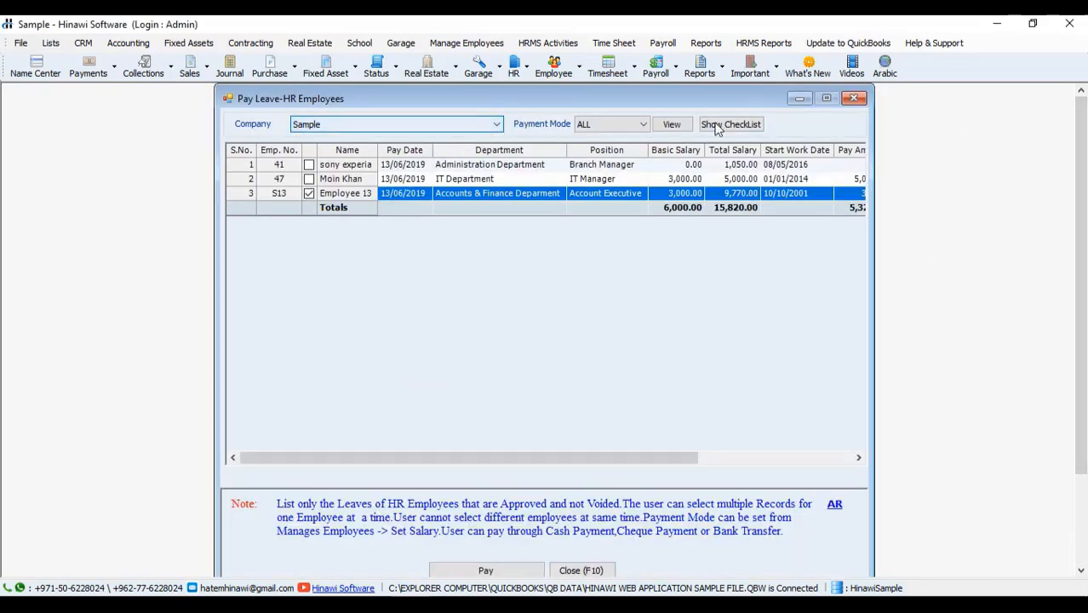
click(669, 128)
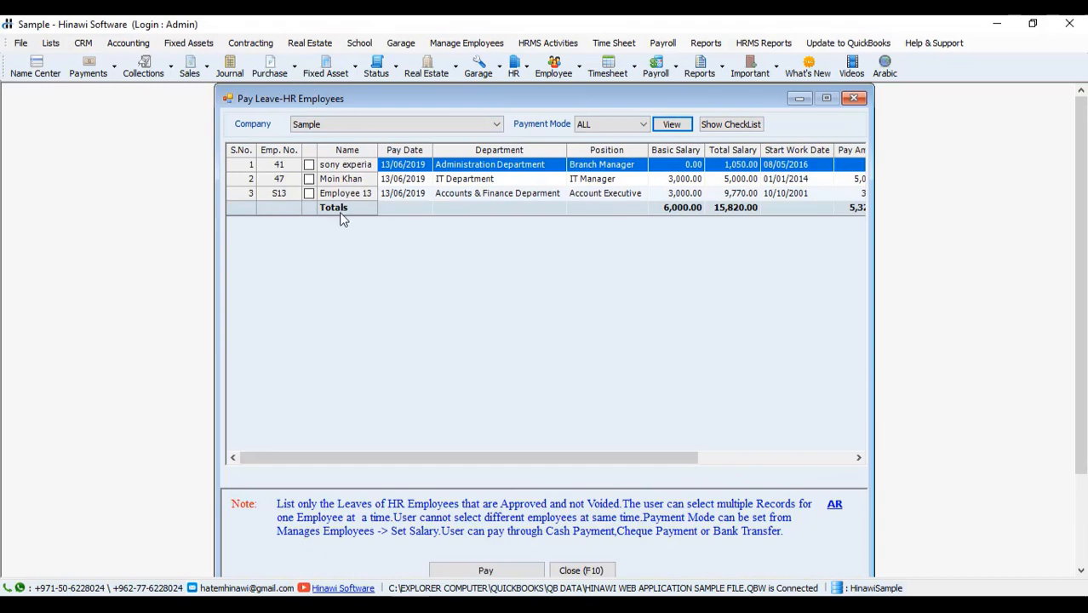
click(309, 194)
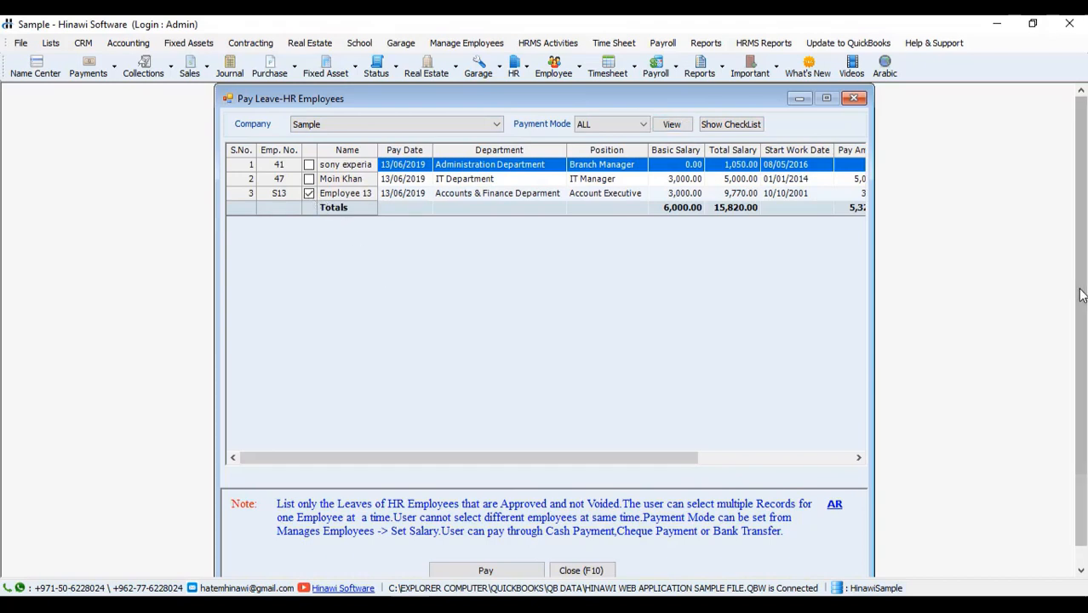
drag(1081, 294, 1081, 327)
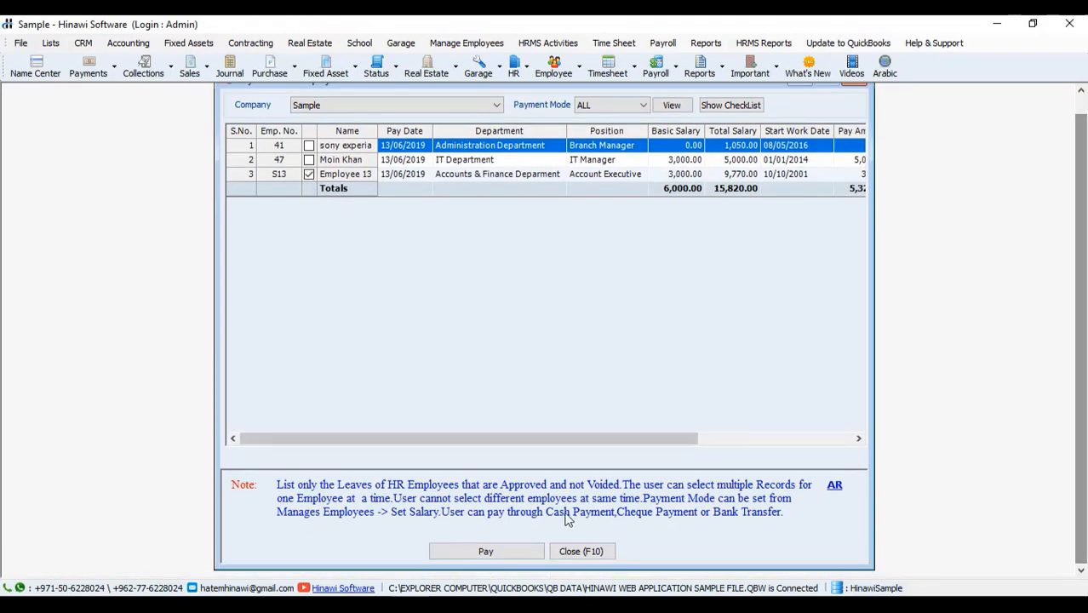
click(529, 551)
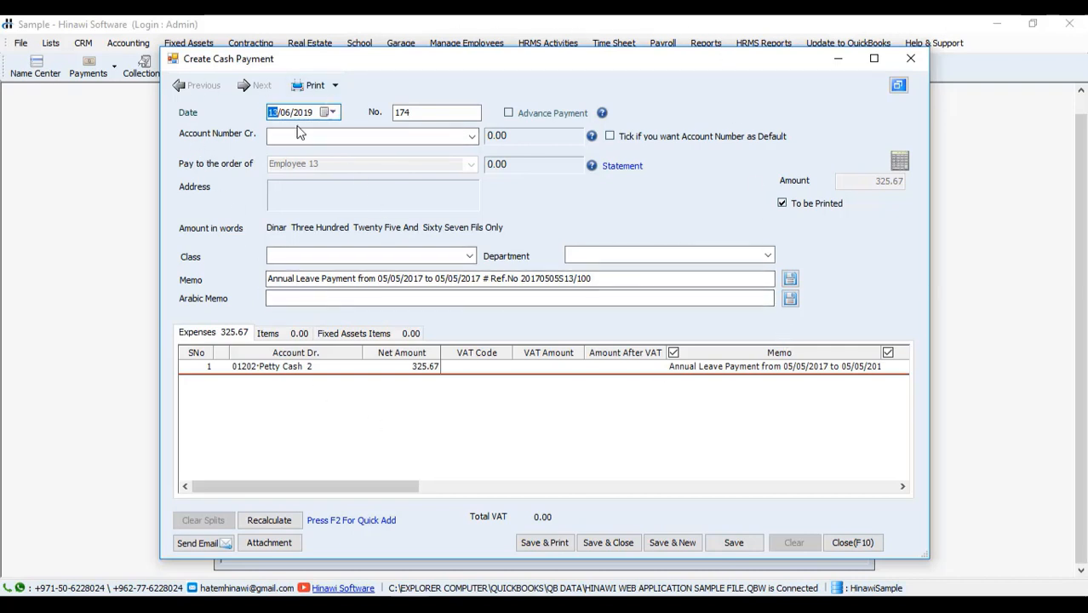
- Review the 325.67 cash payment voucher's accounts, keeping Petty Cash 2 as debit, then close it
click(471, 137)
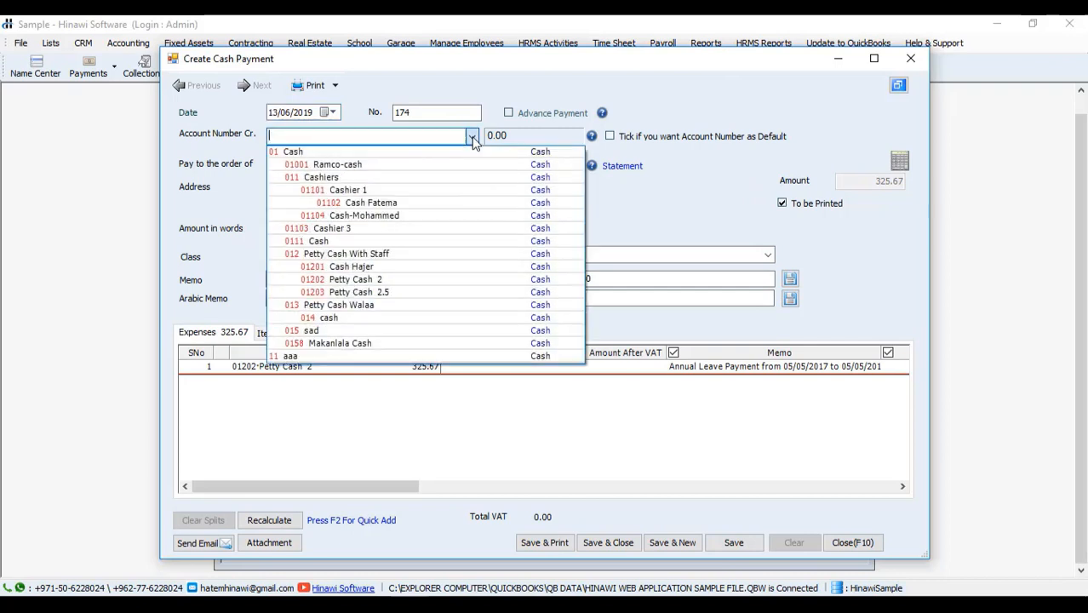
click(472, 137)
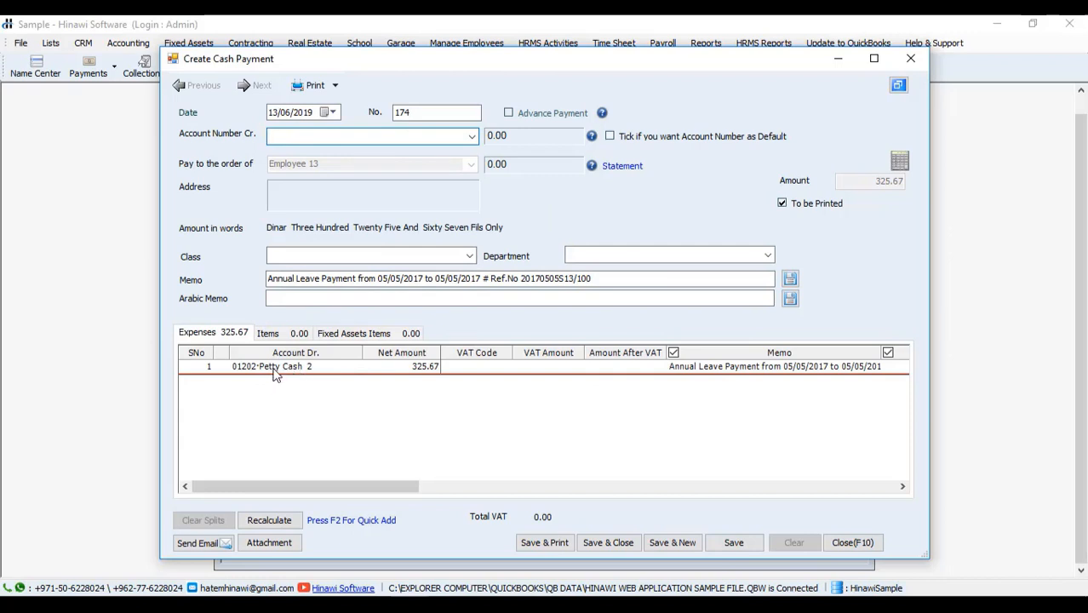
click(310, 372)
click(381, 418)
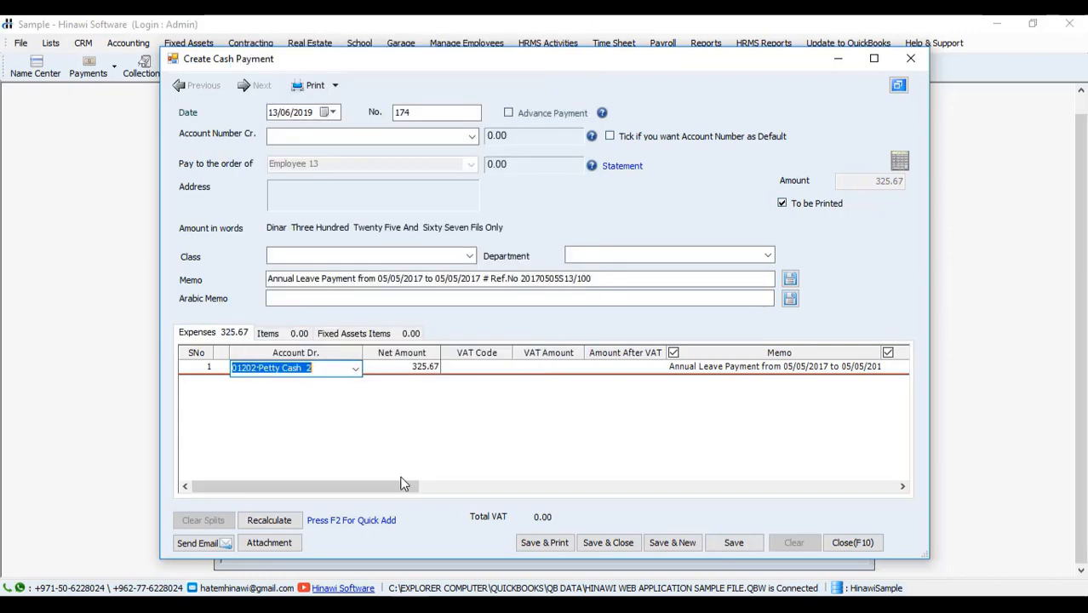
drag(404, 484, 760, 473)
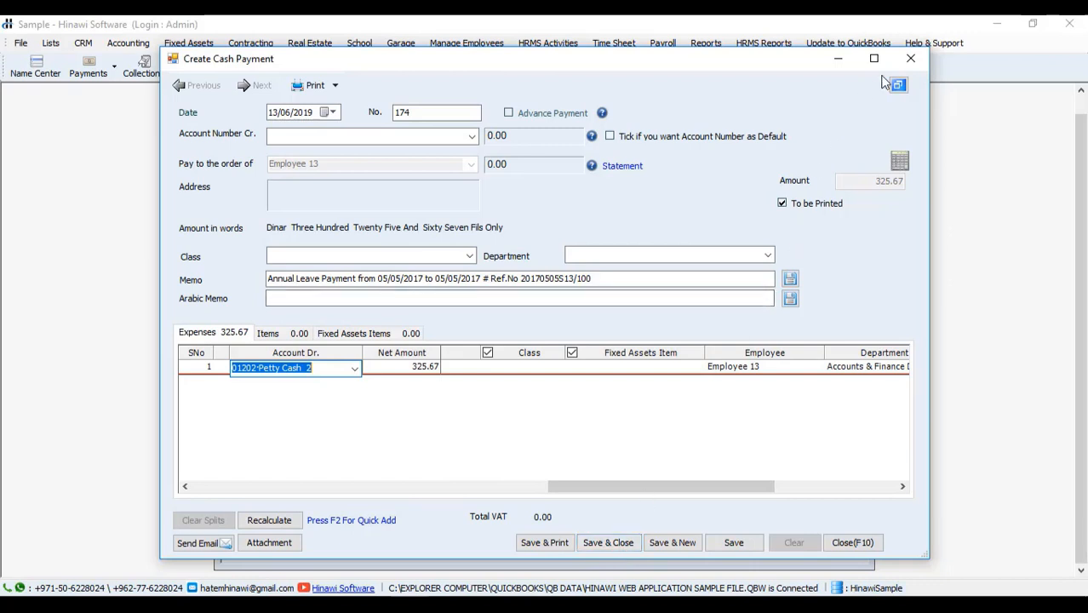
click(909, 60)
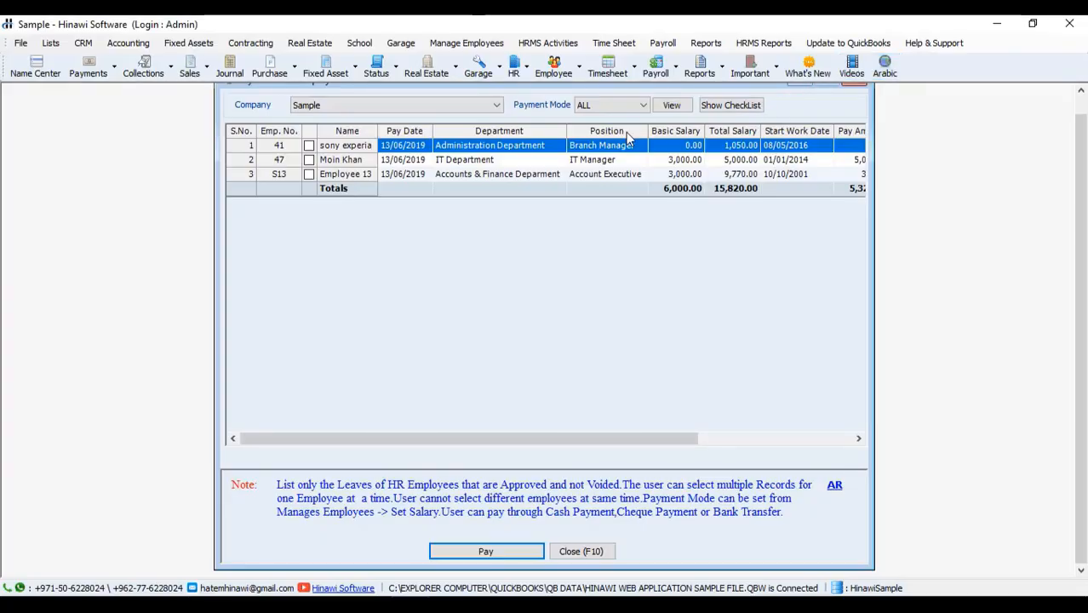
- Close the leave payment list and browse the Accounting menu without choosing anything
drag(1081, 302, 1070, 199)
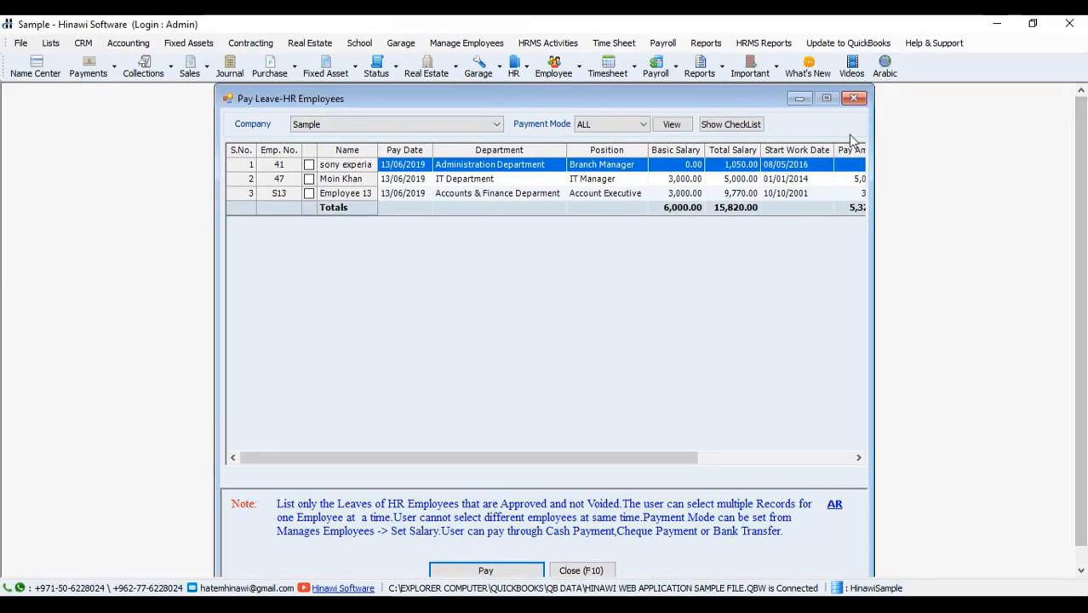
click(854, 99)
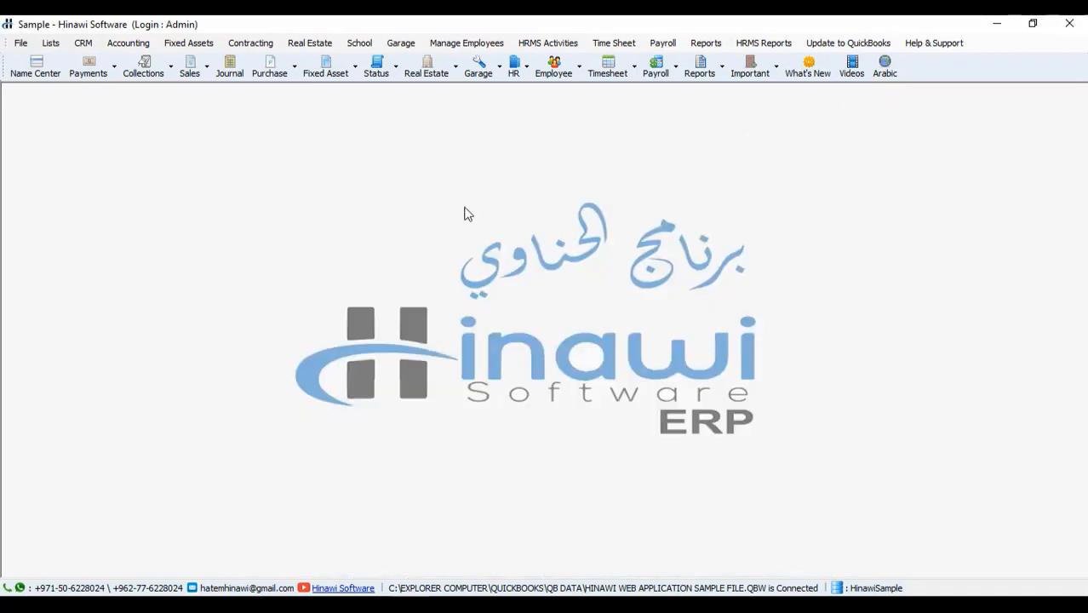
click(130, 46)
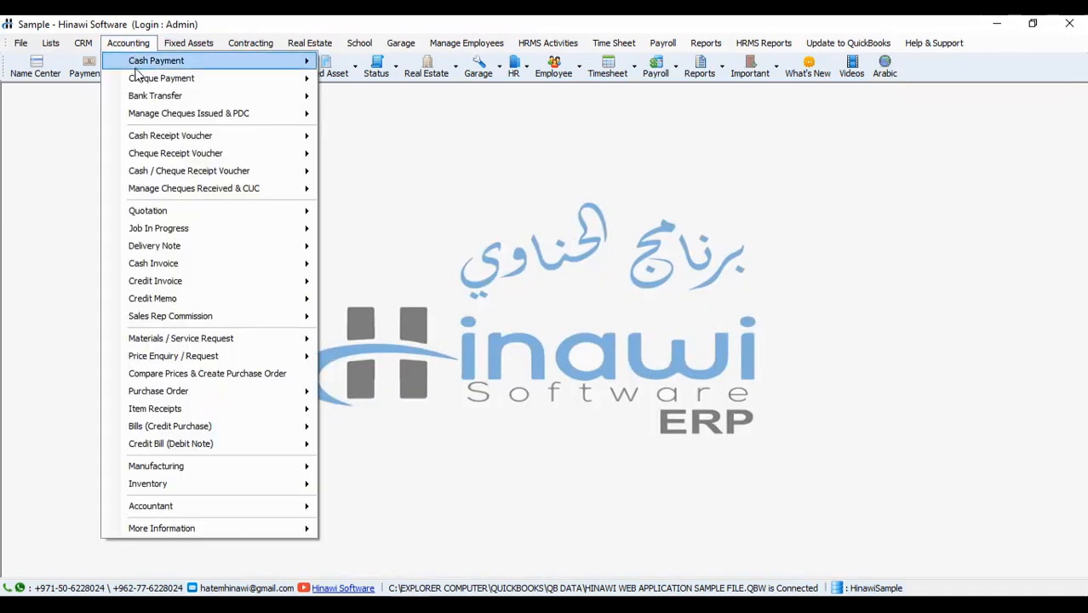
mouse_move(168, 67)
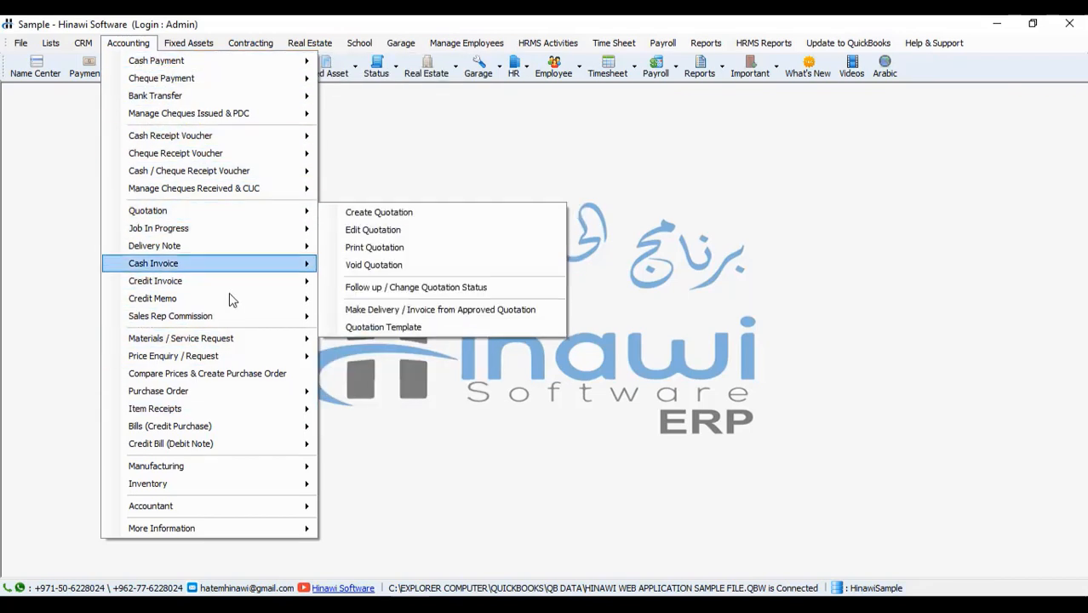
click(474, 27)
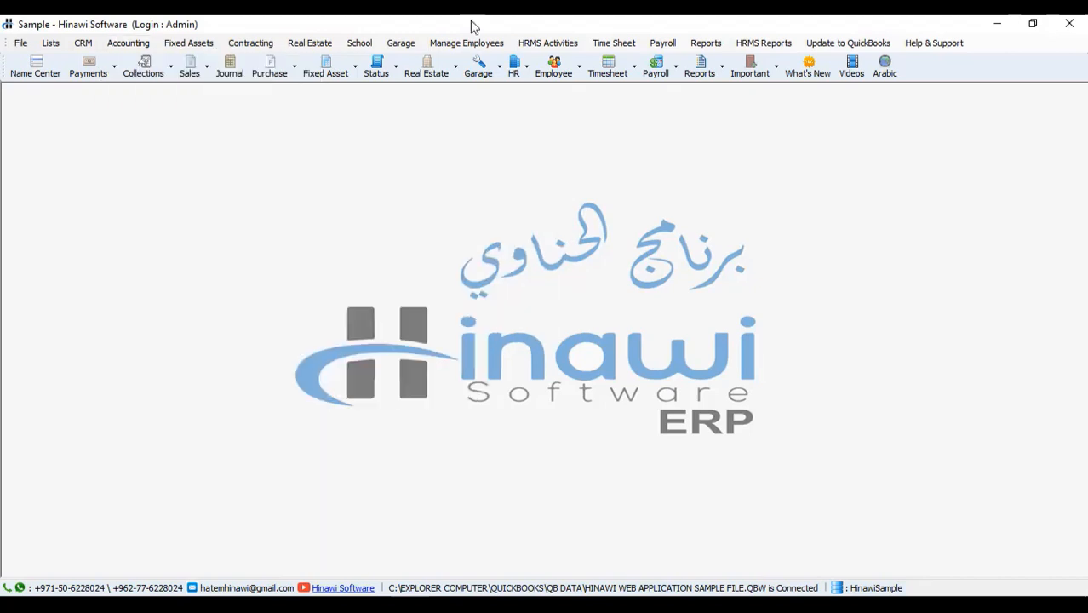
- Open a fresh Pay Leave-HR Employees screen from HRMS Activities > Payment Of Activities
click(547, 43)
mouse_move(577, 287)
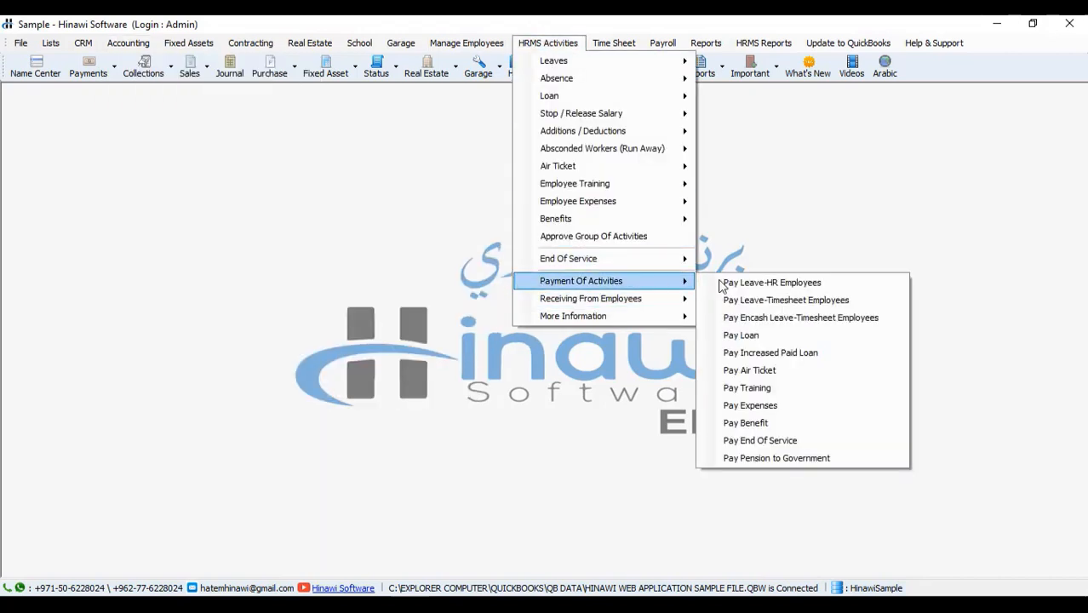
click(763, 284)
- List the Sample company's approved leaves and check row 2's salary payment mode
click(471, 127)
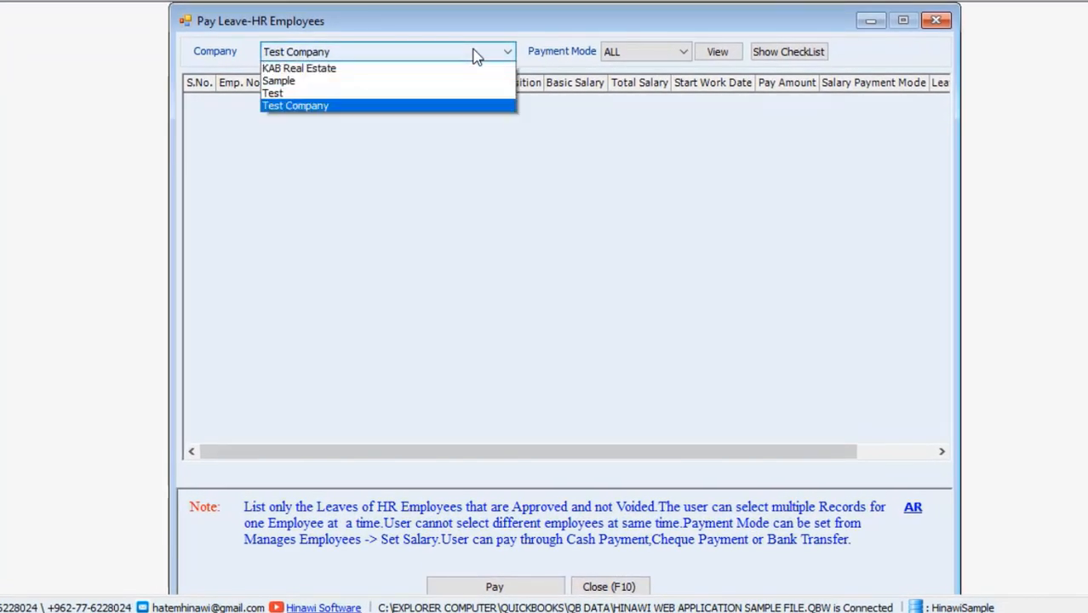
click(427, 117)
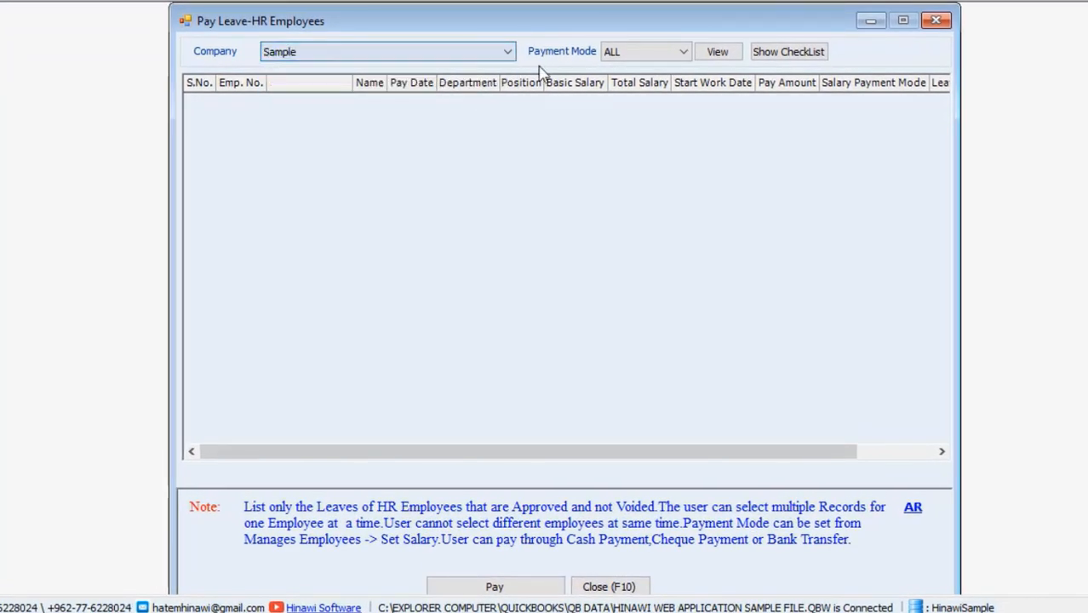
click(717, 52)
drag(733, 451, 886, 447)
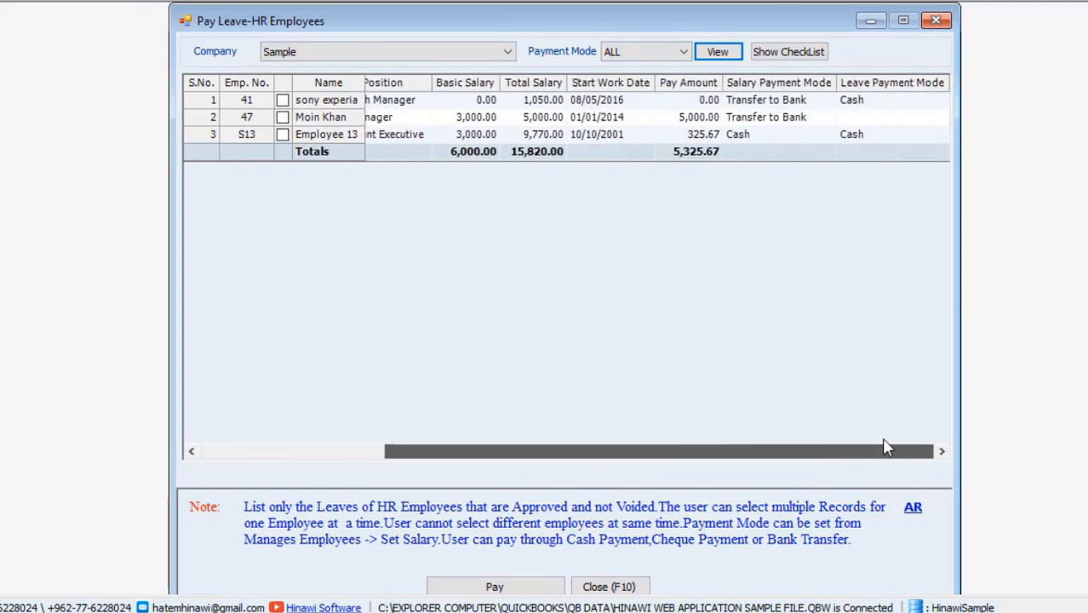
click(781, 117)
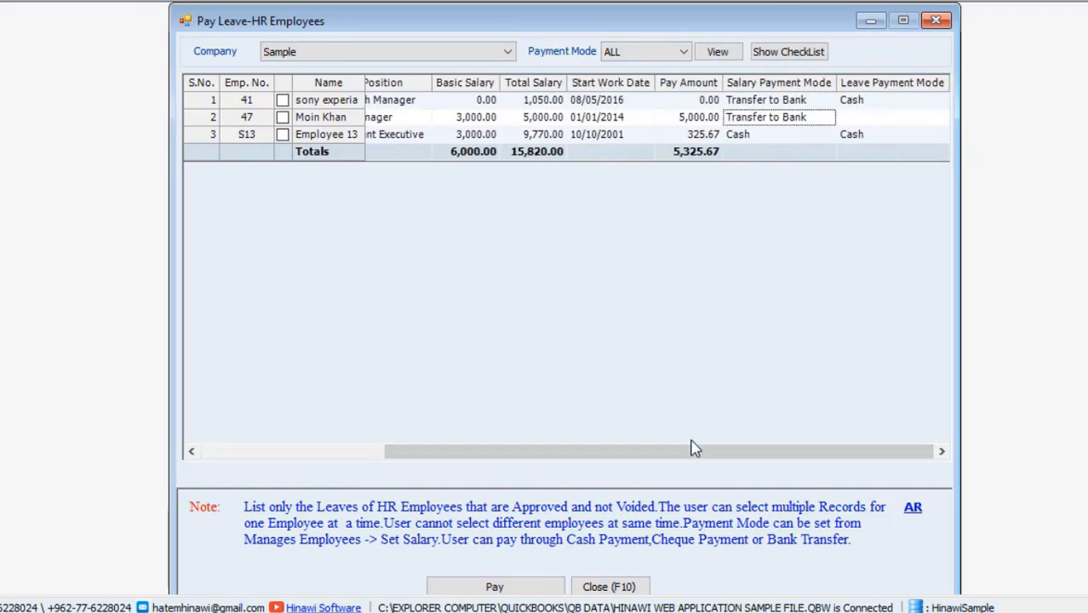
drag(694, 449, 352, 469)
- Tick the IT Manager's 5,000.00 leave and try to pay it, dismissing the missing payment mode warning
click(282, 117)
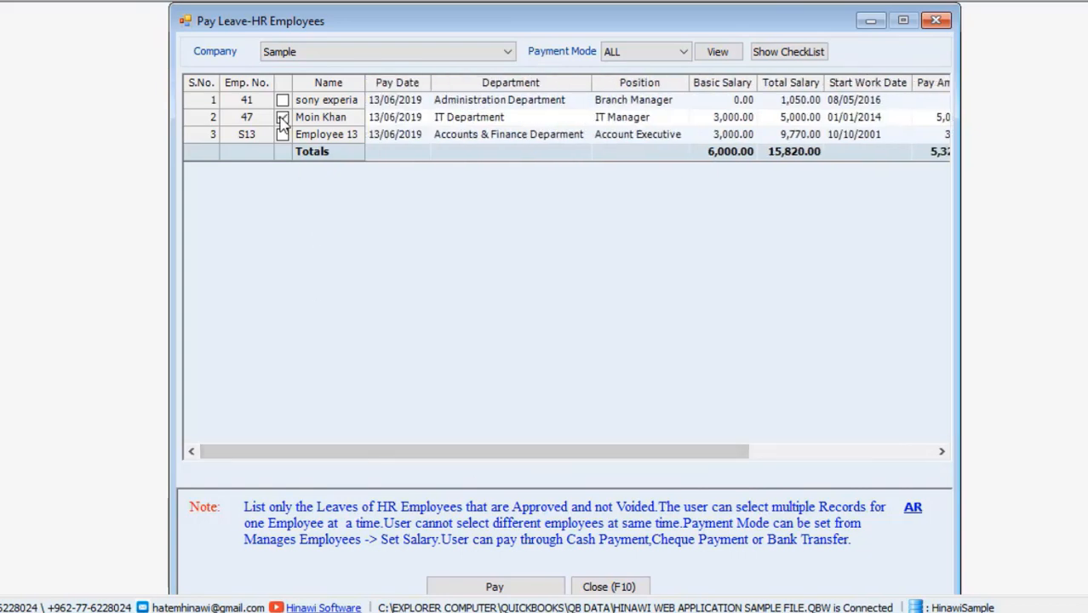
click(495, 586)
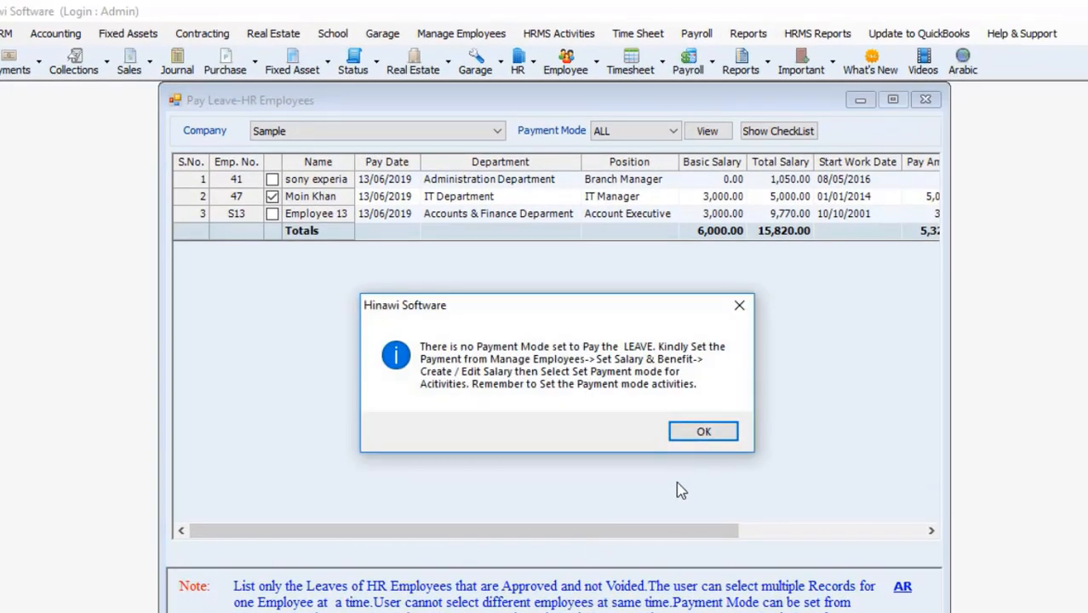
click(685, 432)
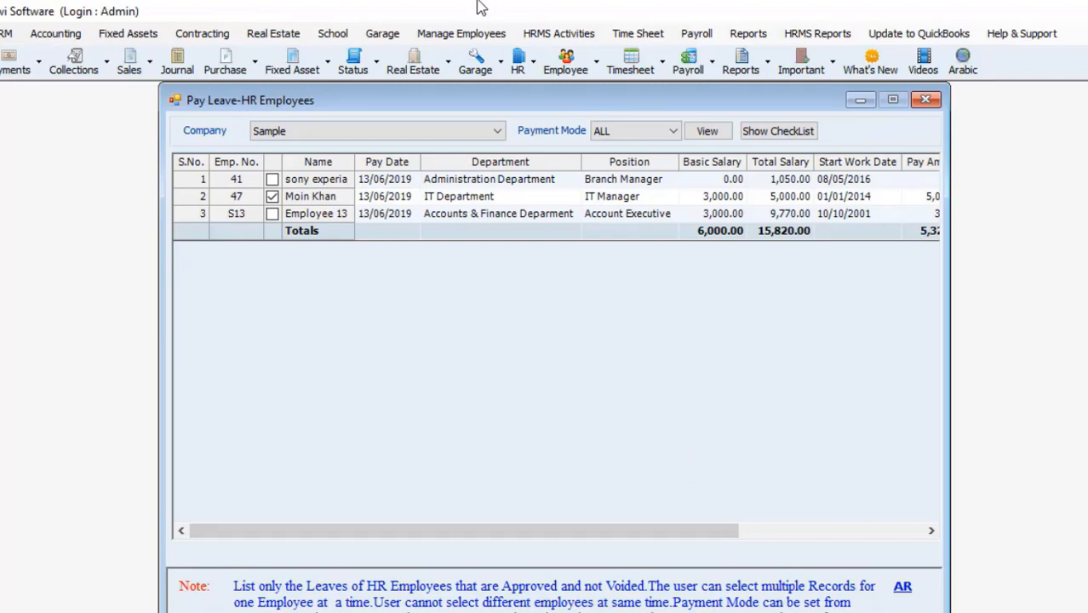
click(460, 33)
- Load the IT Manager's salary in Create/Adjust Single Salary for the Sample company
mouse_move(542, 98)
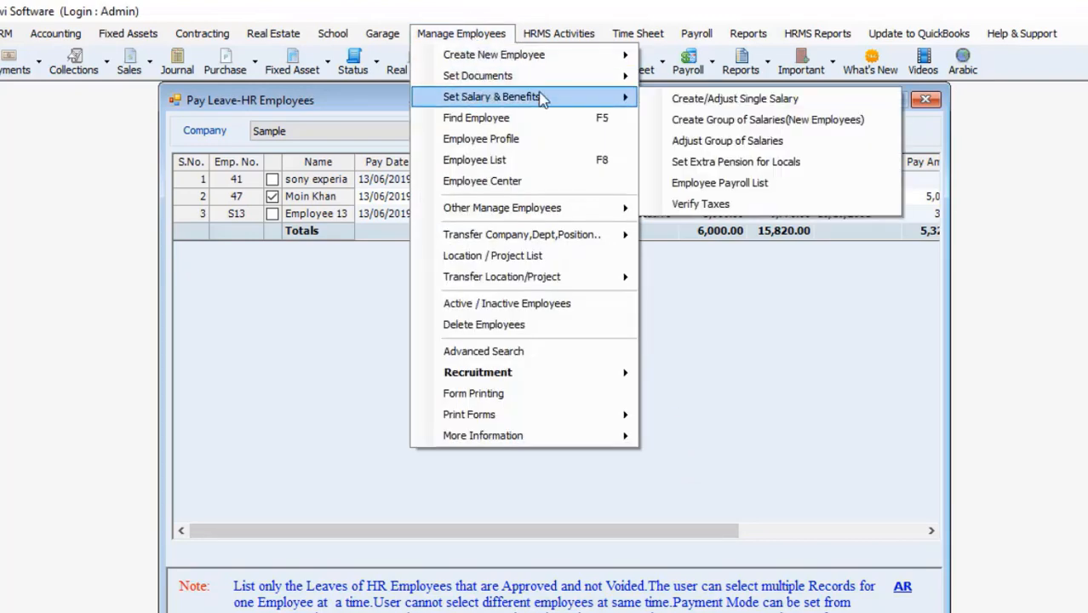
click(716, 99)
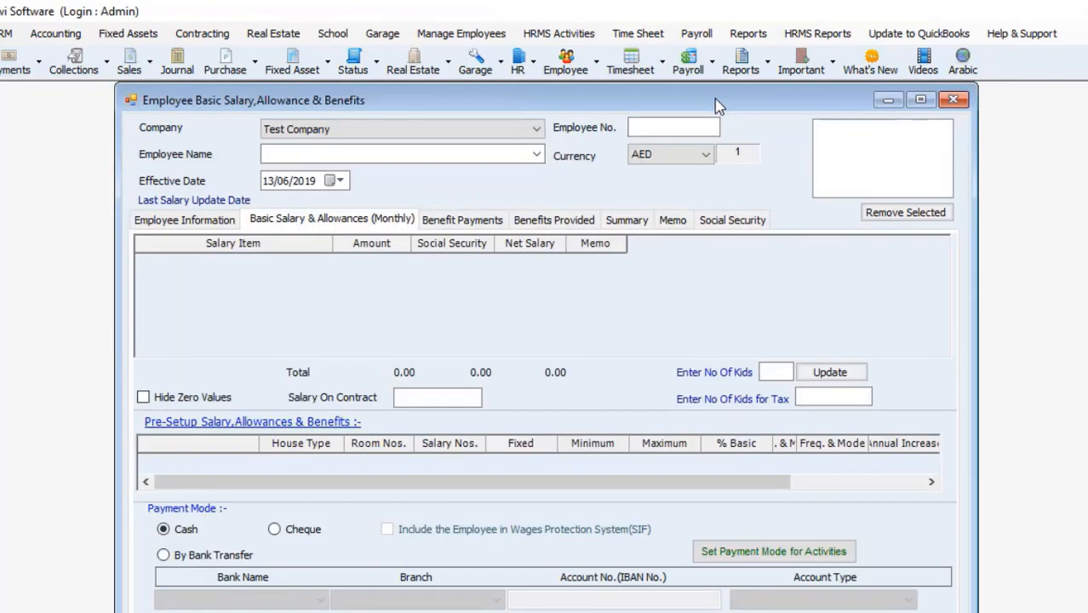
click(535, 131)
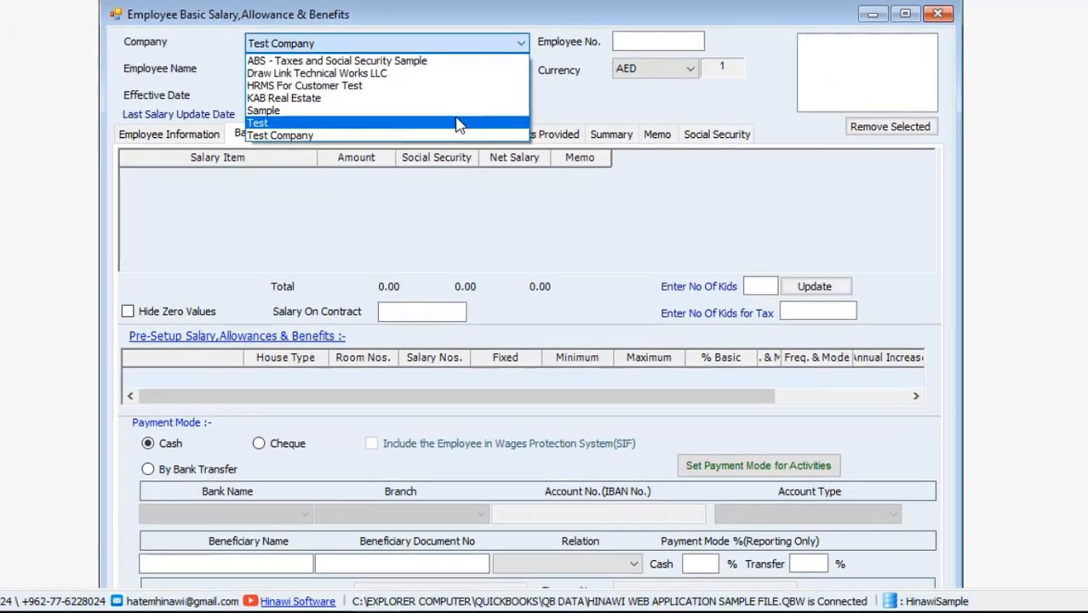
click(468, 158)
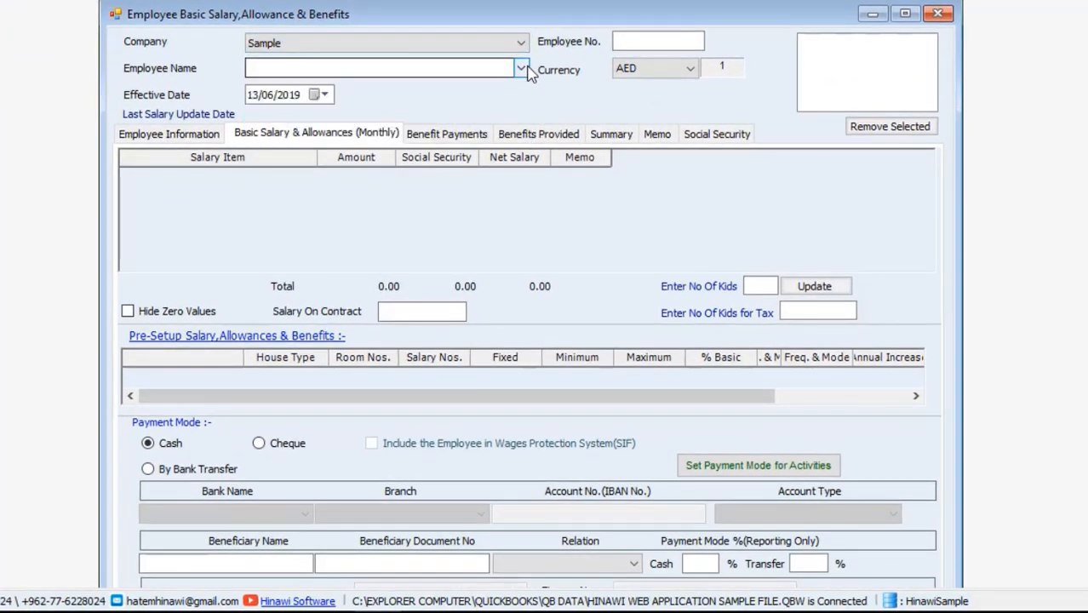
click(526, 67)
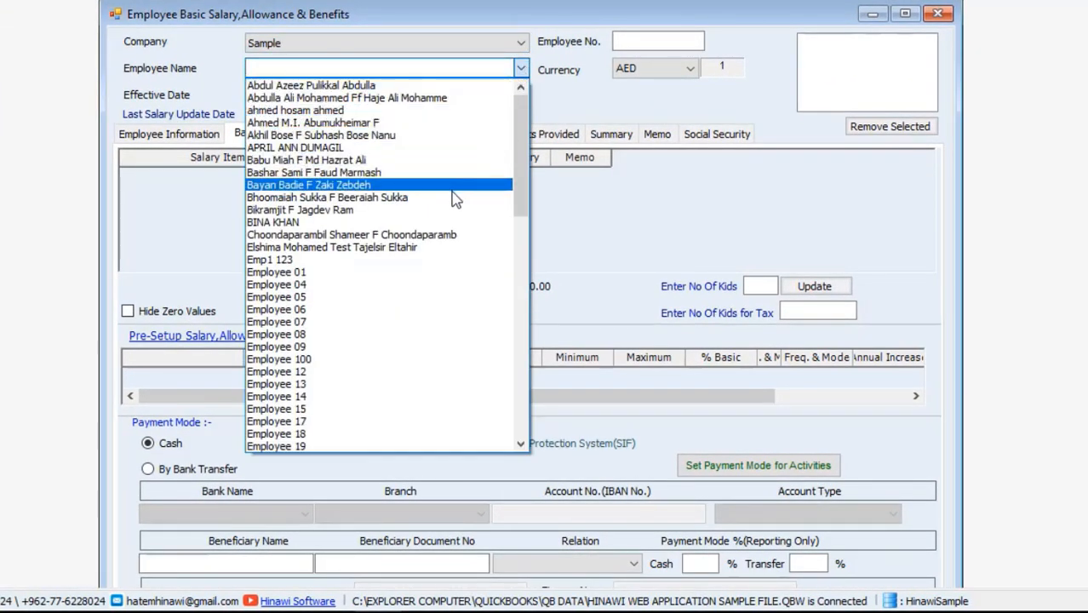
text(Moin Khan)
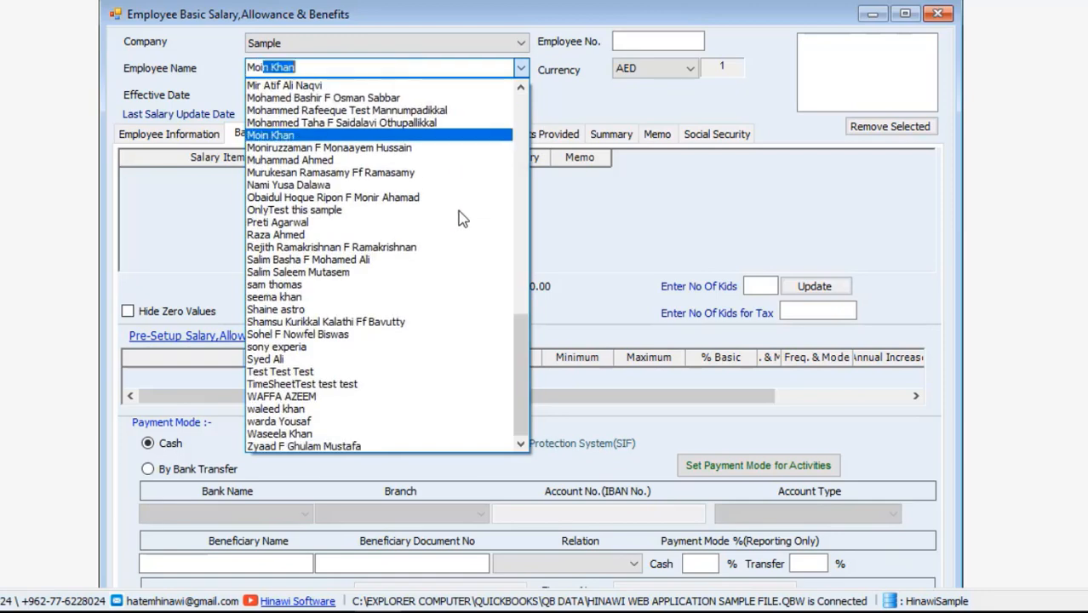
click(373, 138)
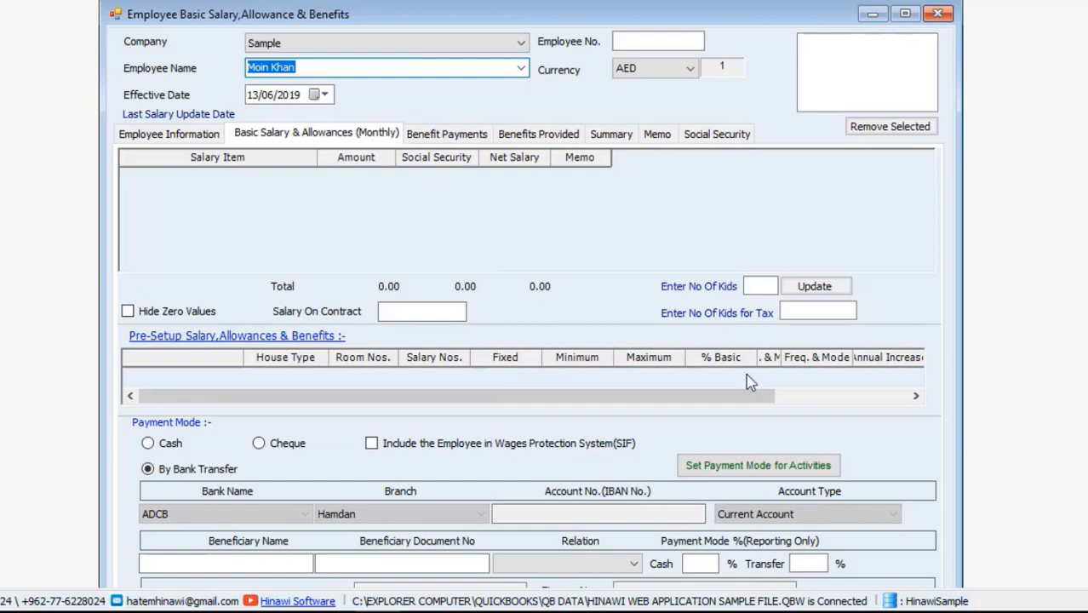
- Set all activity payment modes same as salary (Bank Transfer), save the salary from 01/01/2014, skip printing
click(792, 468)
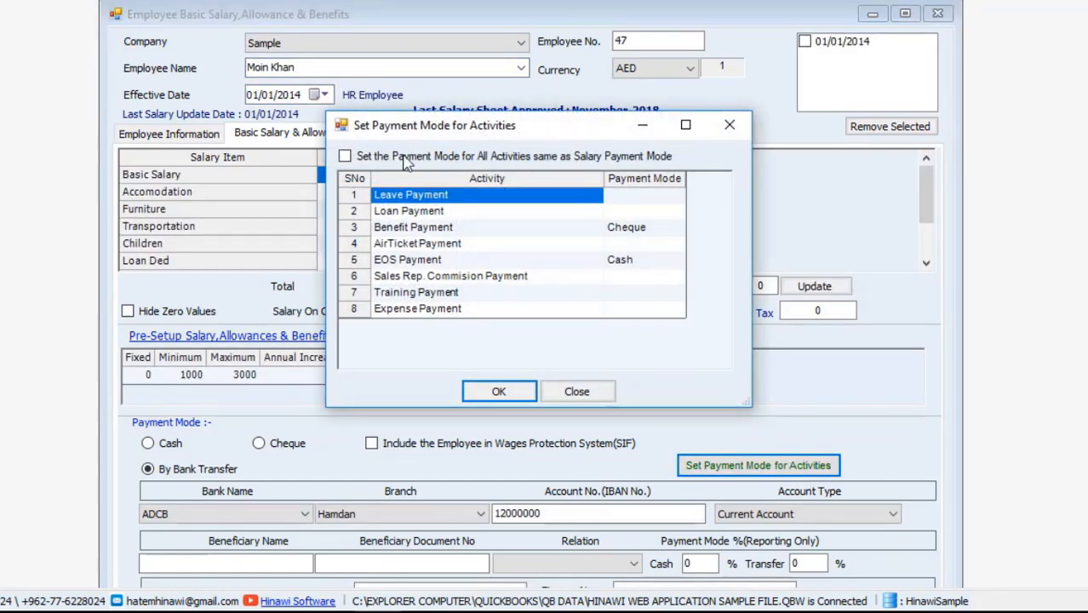
click(344, 156)
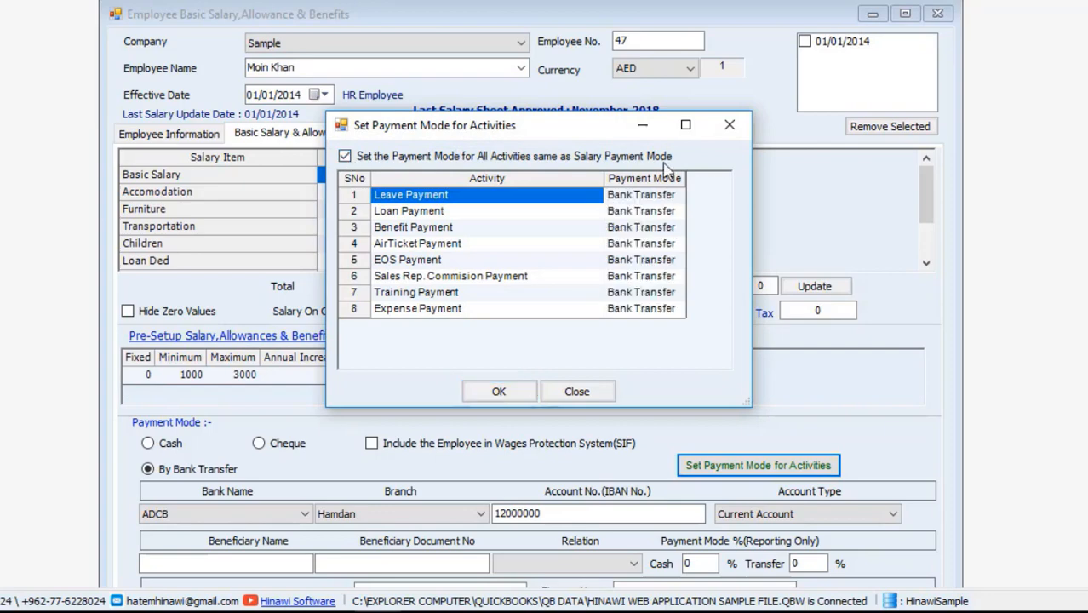
click(498, 392)
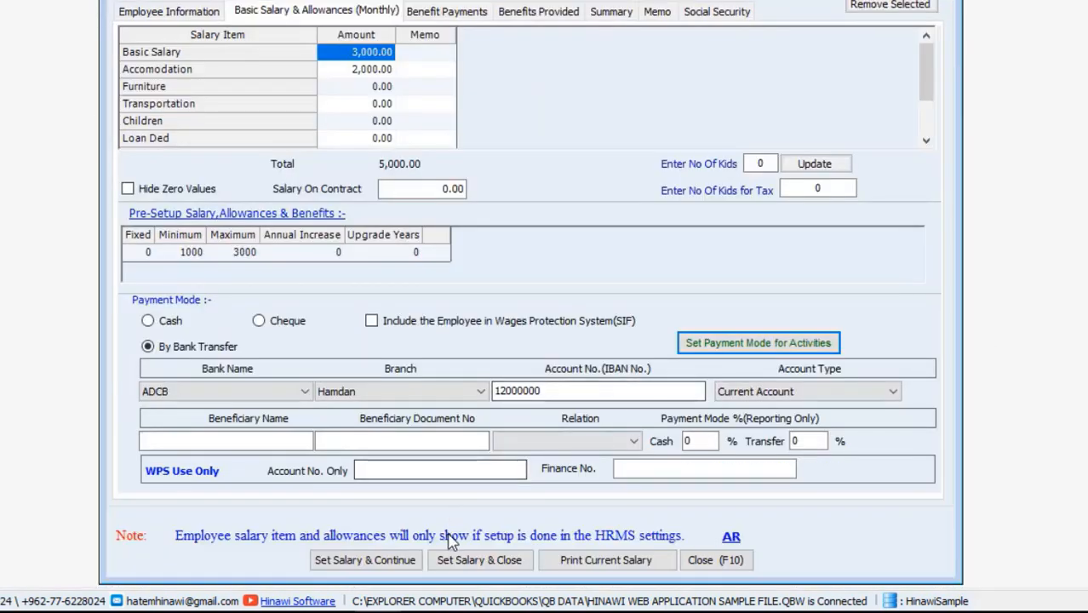
click(479, 559)
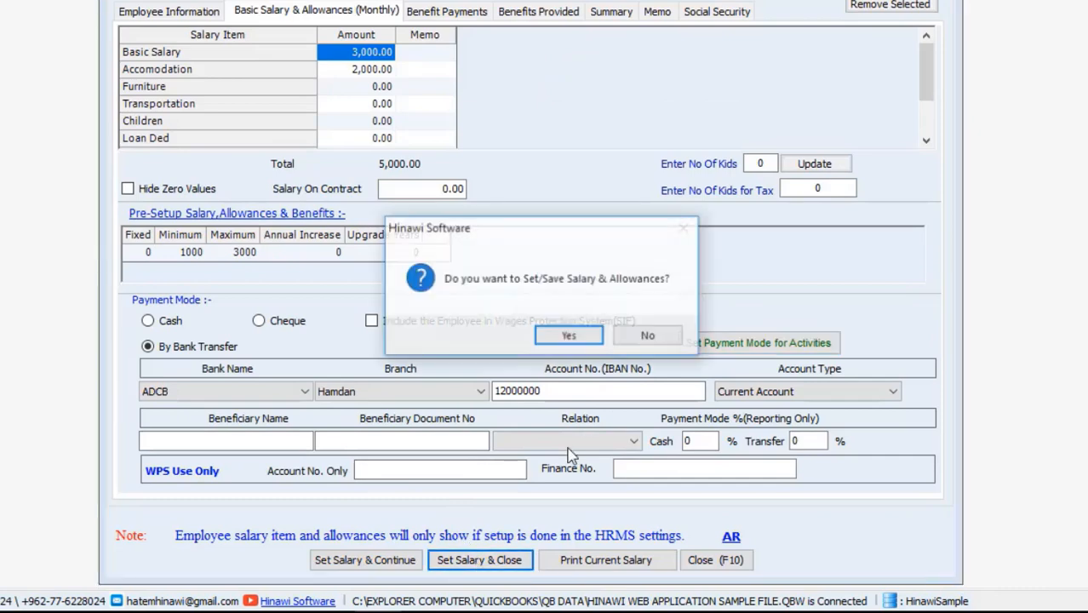
click(565, 337)
click(566, 338)
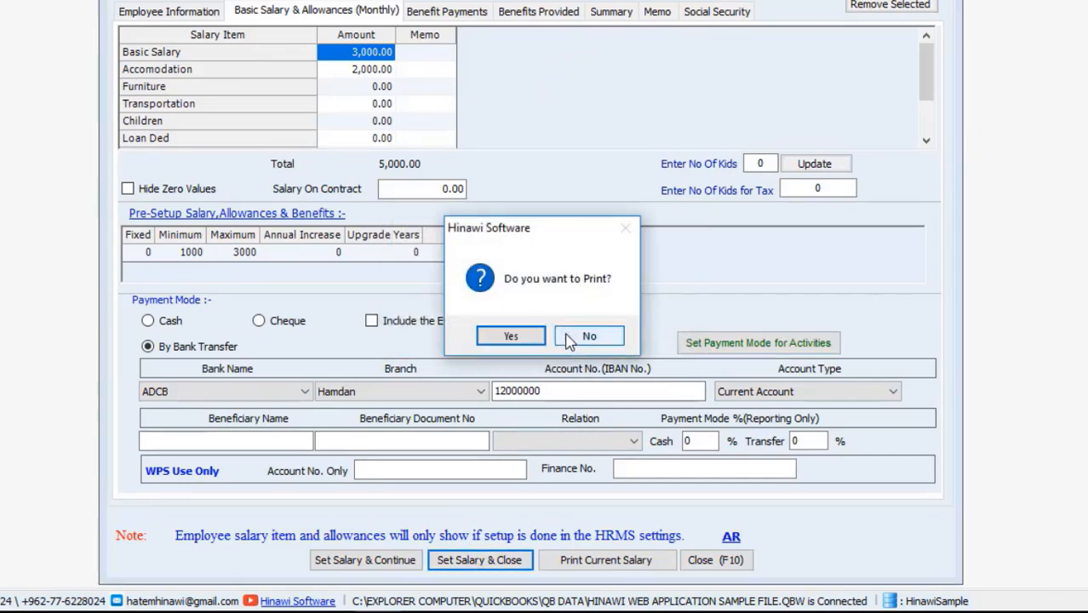
click(568, 338)
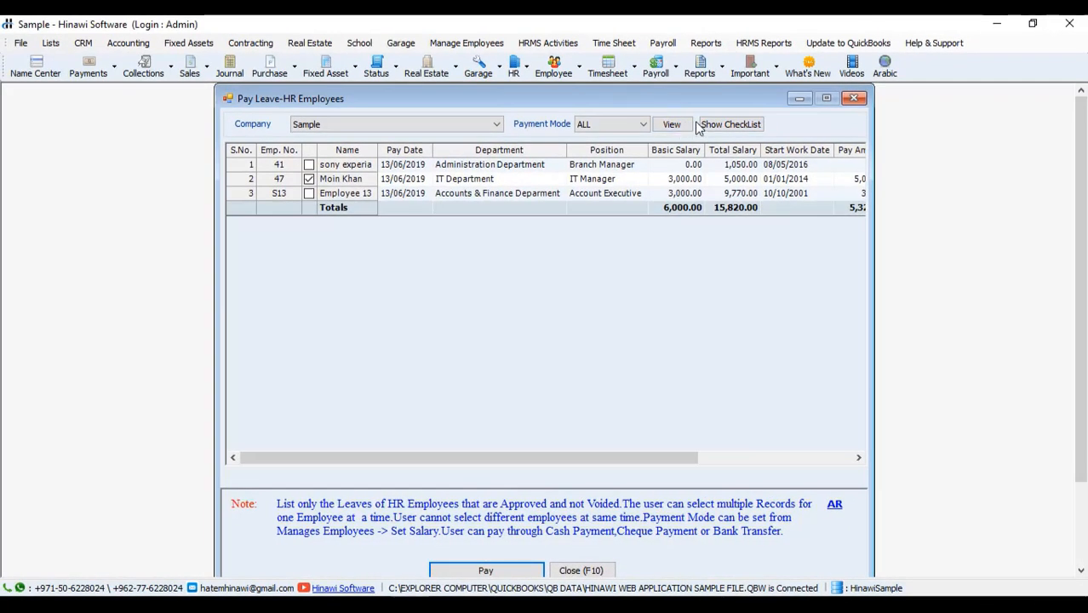
- Reload Sample's leave list and pay the IT Manager's leave, producing a 5,000.00 bank transfer voucher
click(674, 125)
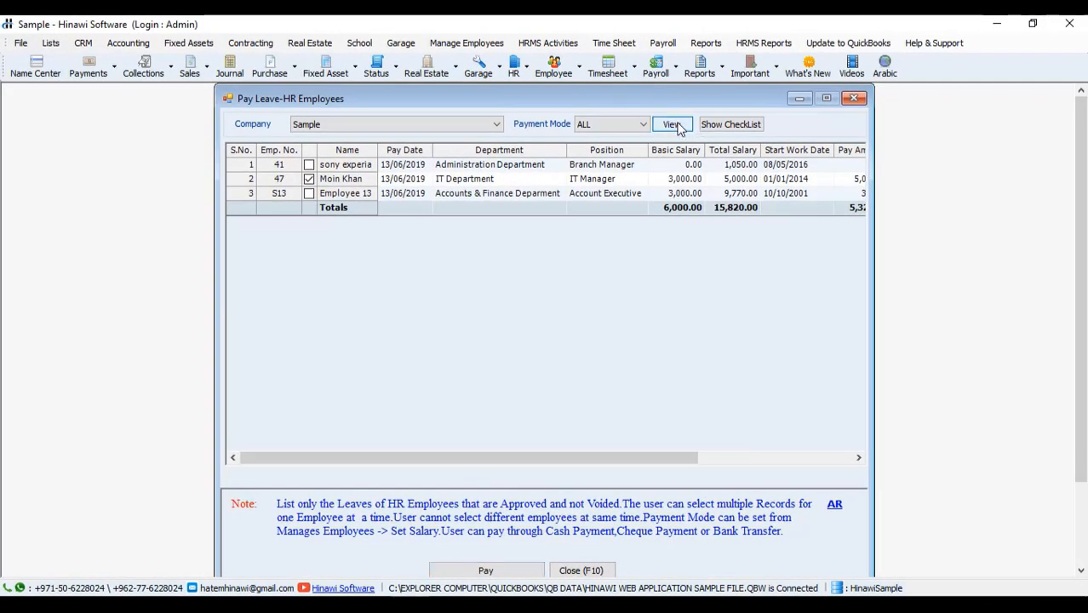
click(309, 179)
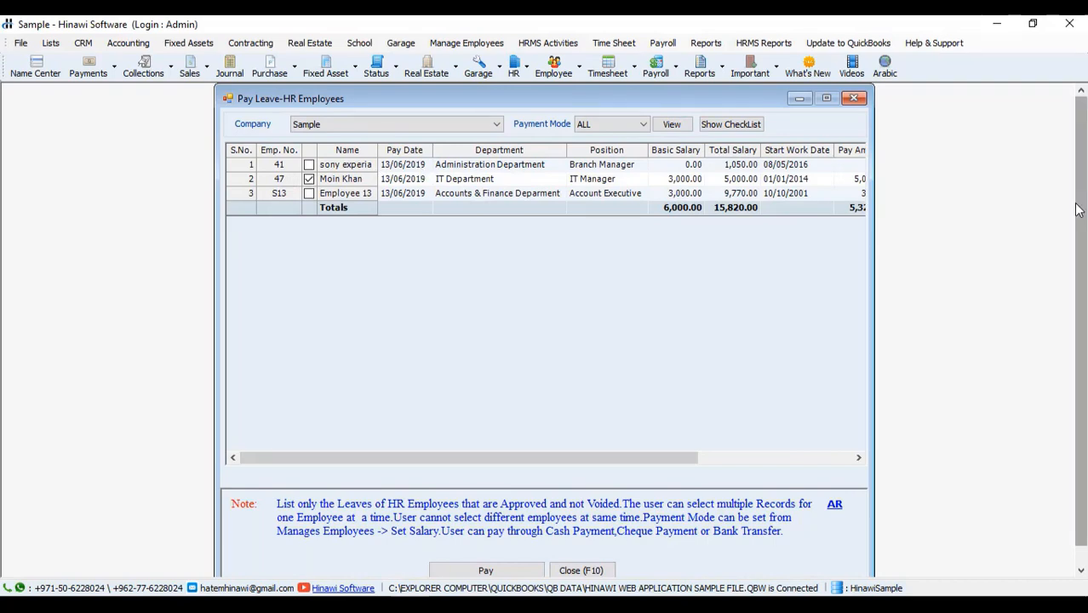
drag(1079, 210, 1079, 238)
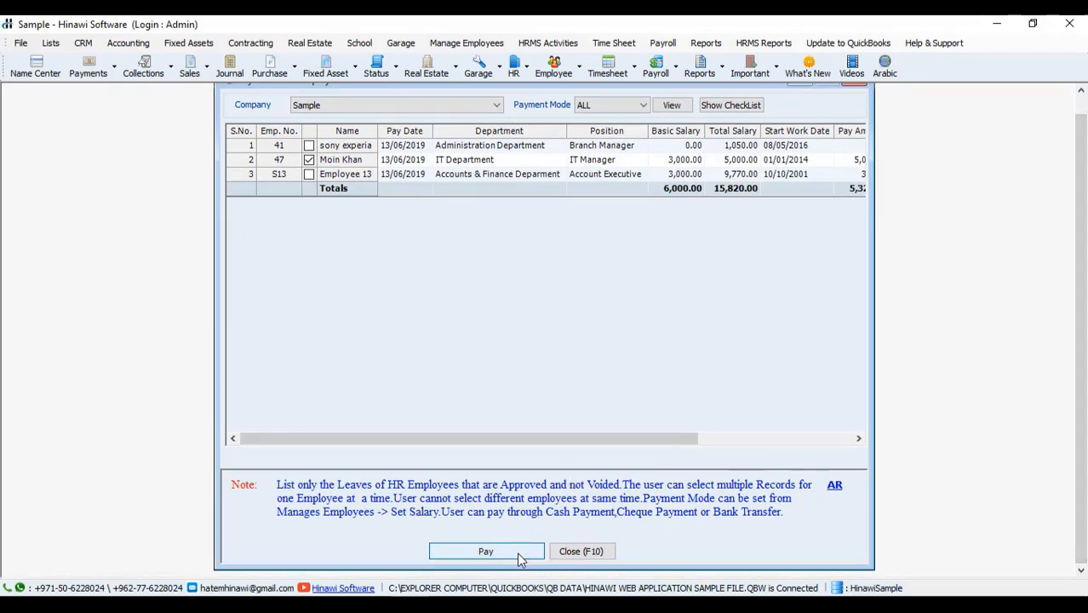
click(485, 552)
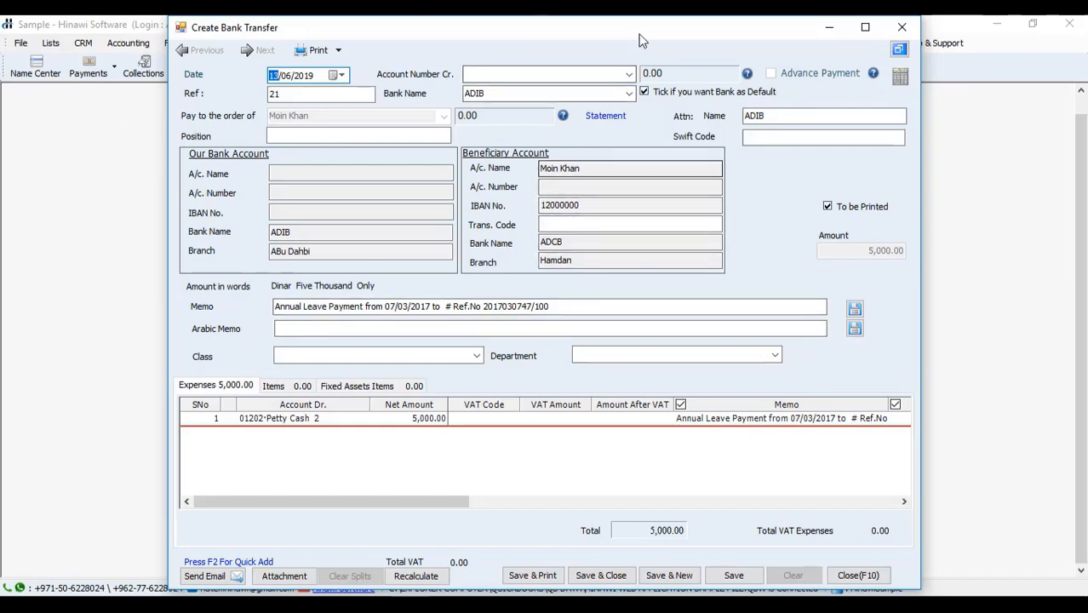
- Close the bank transfer voucher, review the grid's payment modes, and close the leave payment list
click(902, 27)
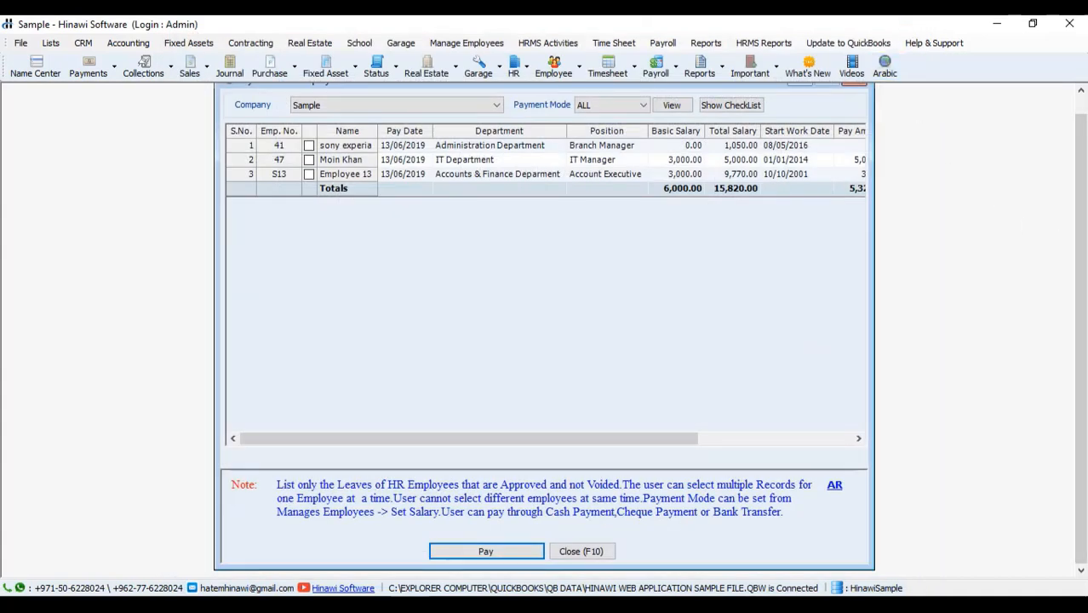
scroll(1076, 162, up, 1)
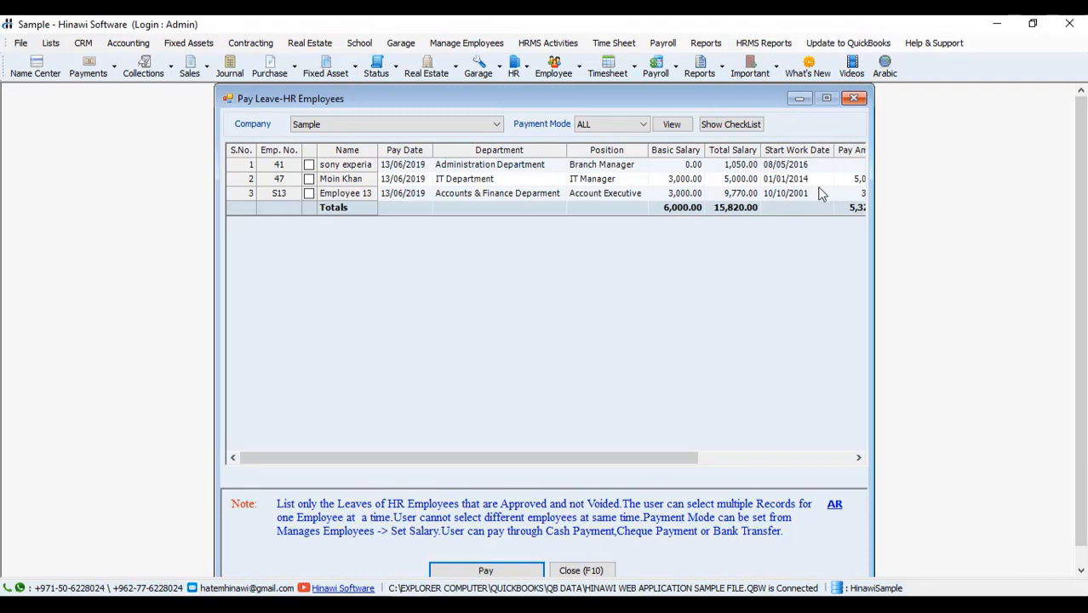
drag(625, 460, 781, 434)
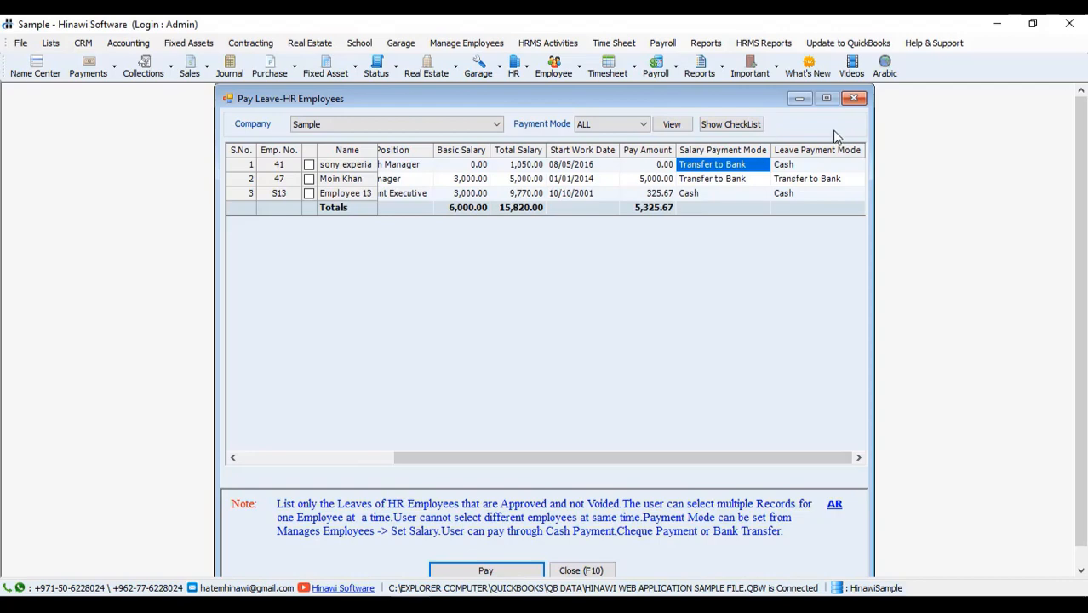
click(854, 98)
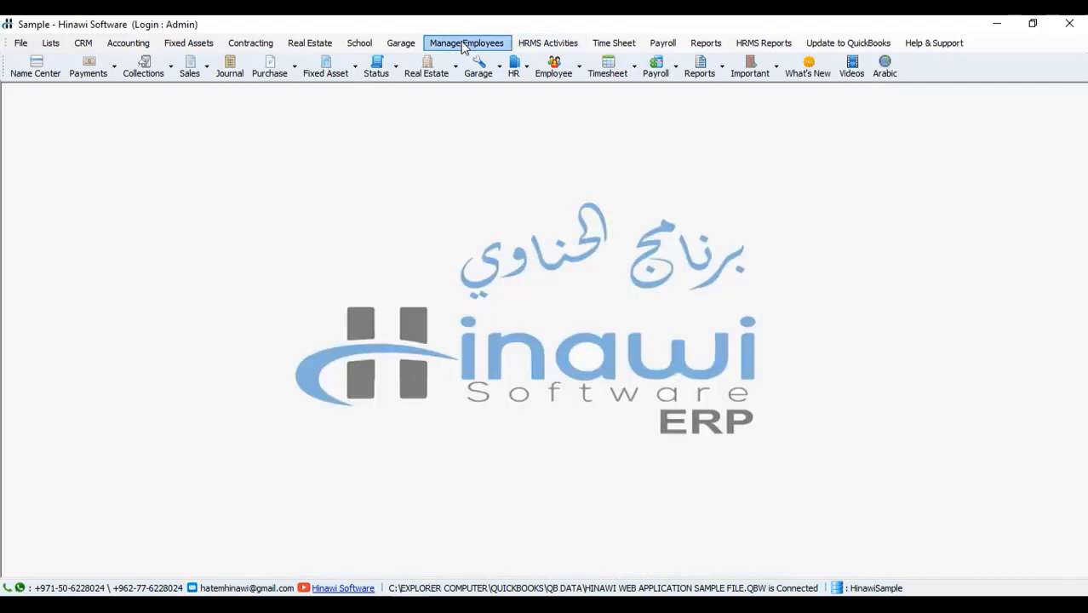
- Load the IT manager's salary setup in Create/Adjust Single Salary for the Sample company
click(464, 45)
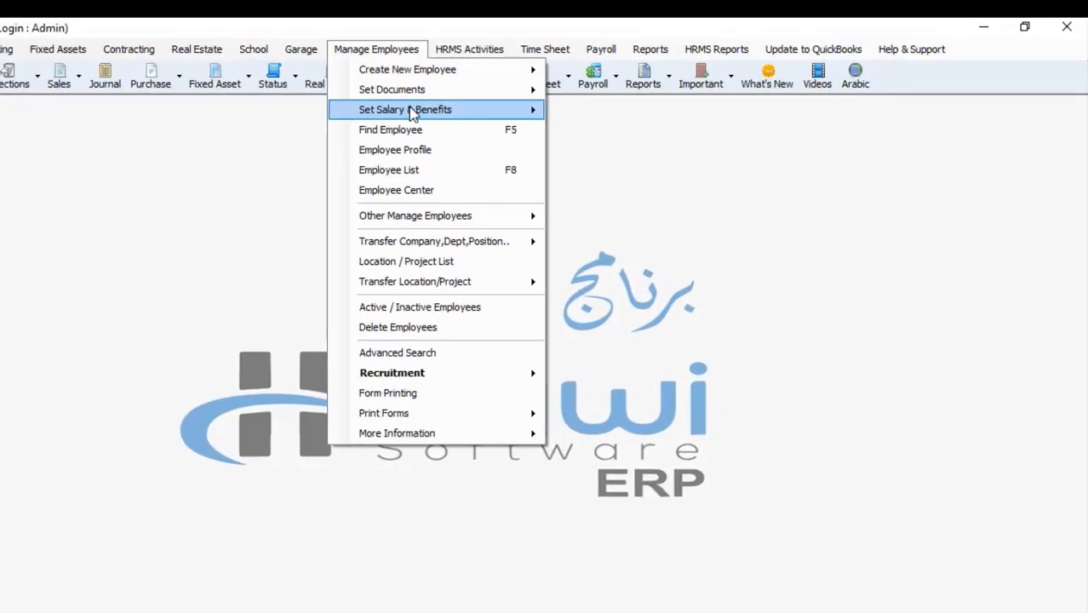
mouse_move(567, 95)
click(567, 121)
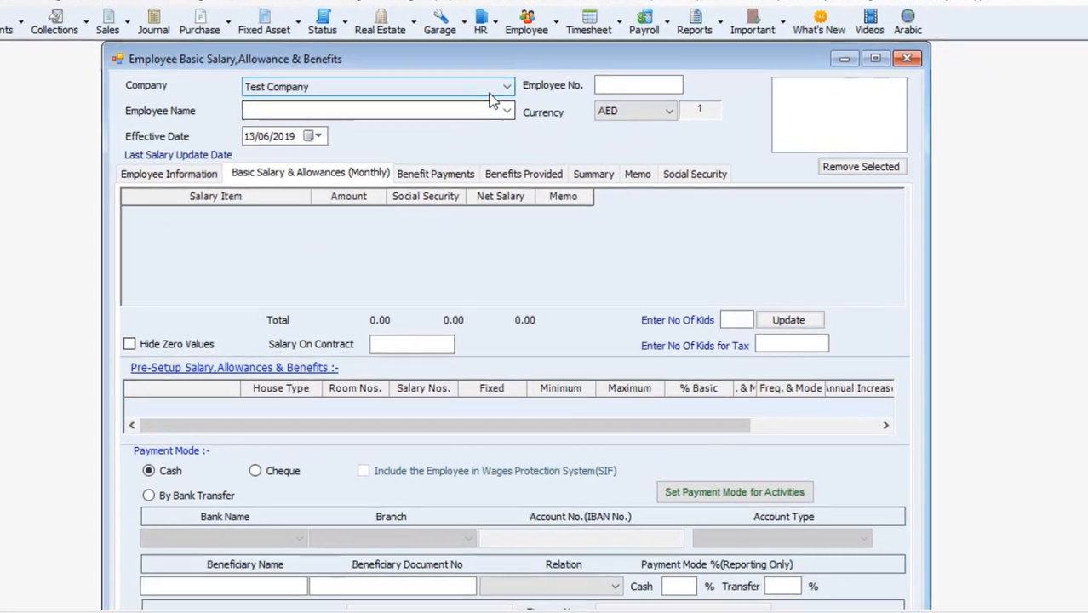
click(435, 136)
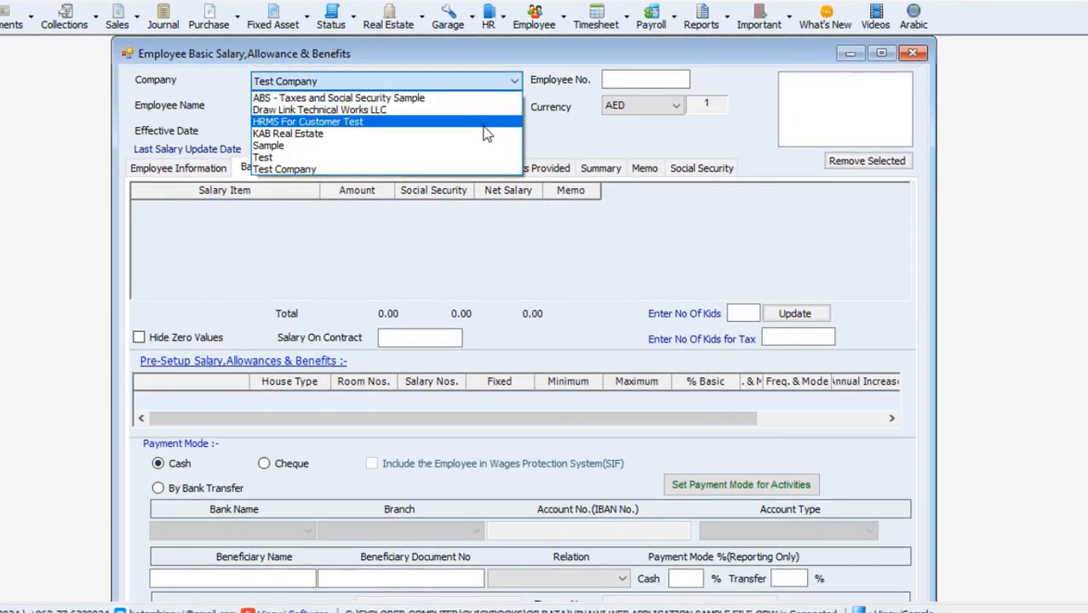
click(396, 198)
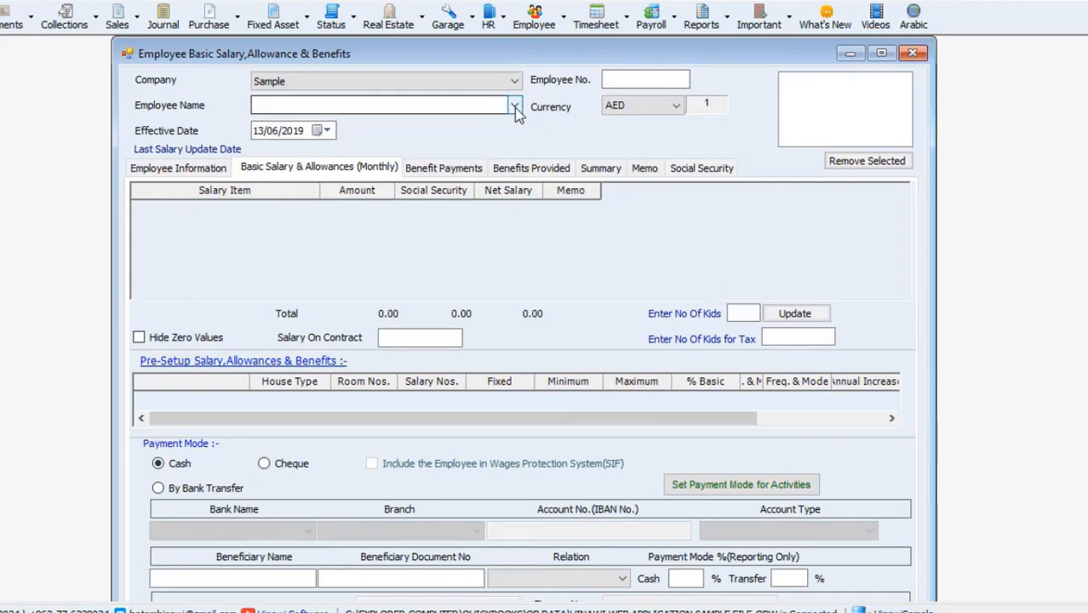
click(514, 105)
text(moi)
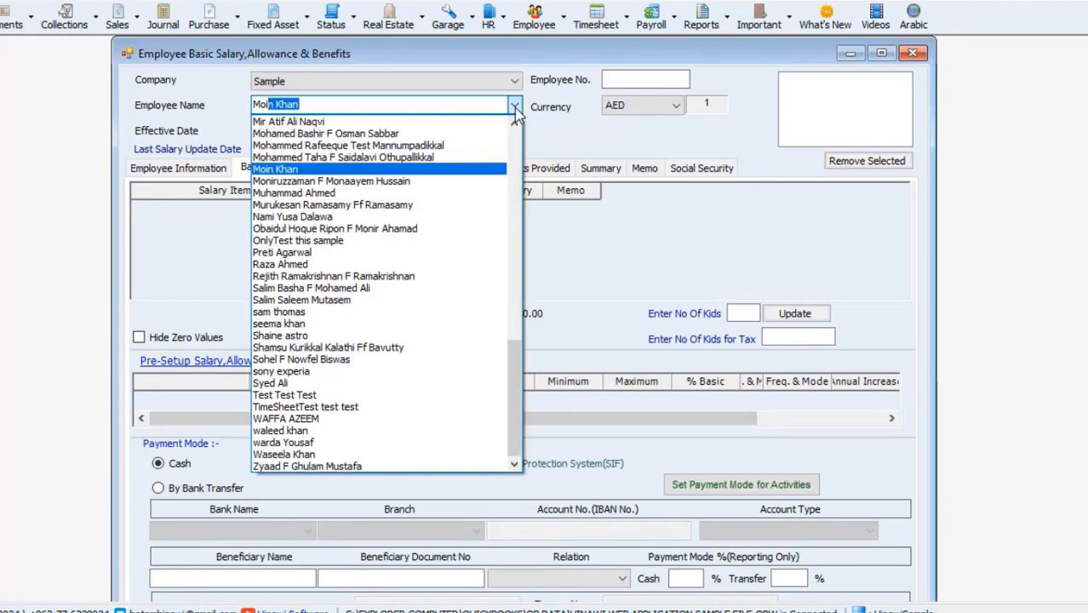
key(Return)
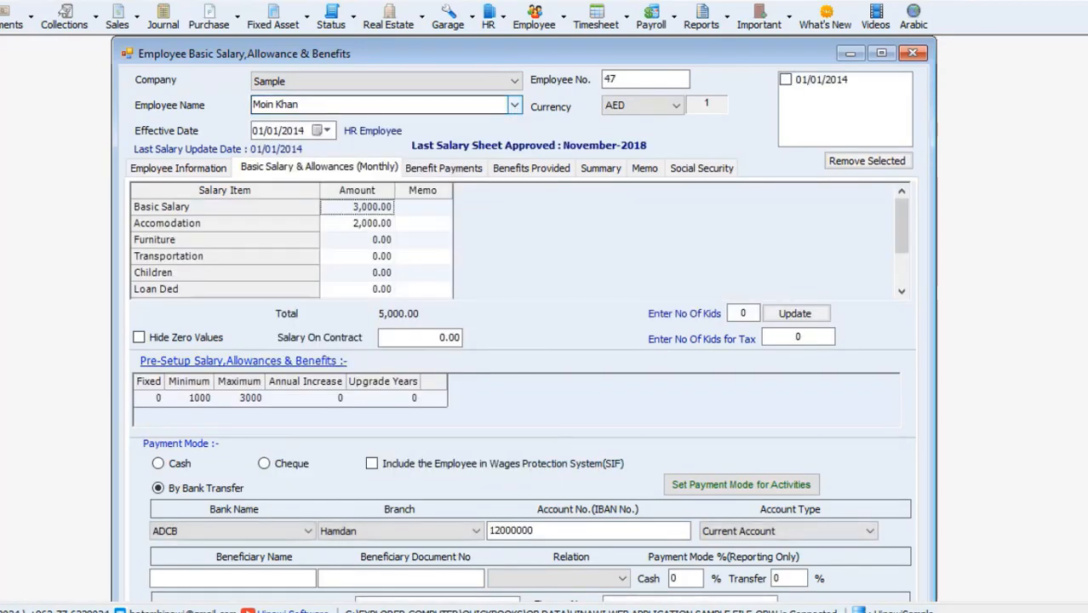
- Change the Leave Payment activity mode from Bank Transfer to Cheque
click(789, 482)
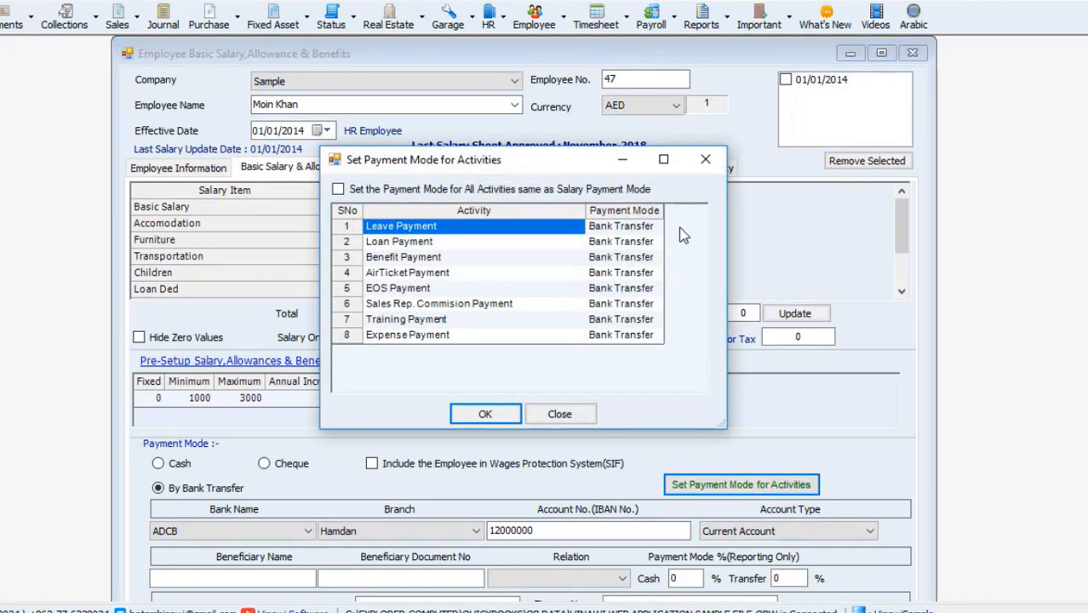
click(656, 234)
click(655, 230)
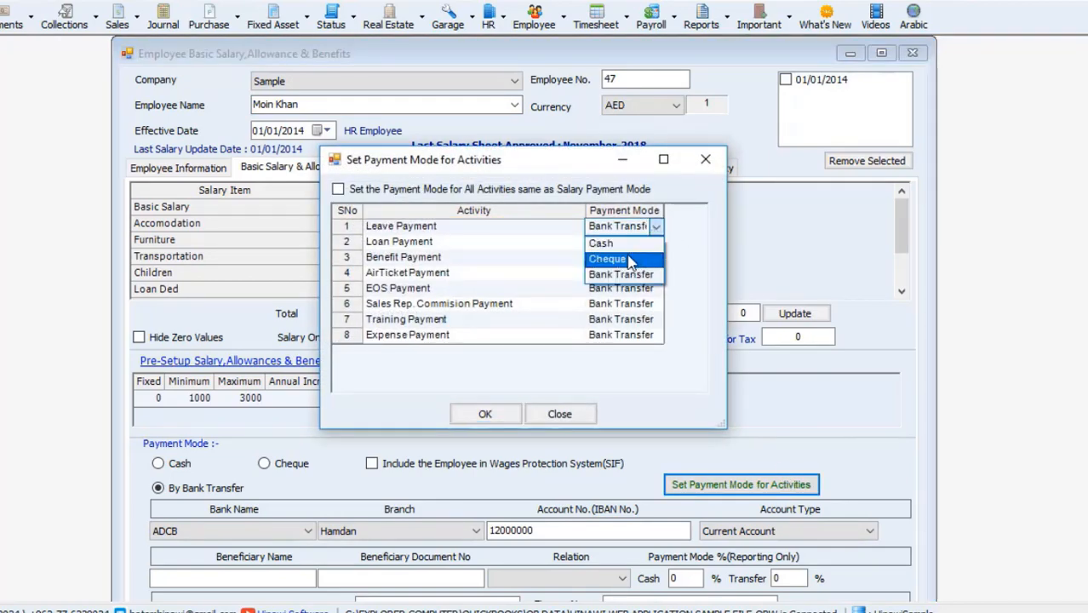
click(630, 265)
click(497, 419)
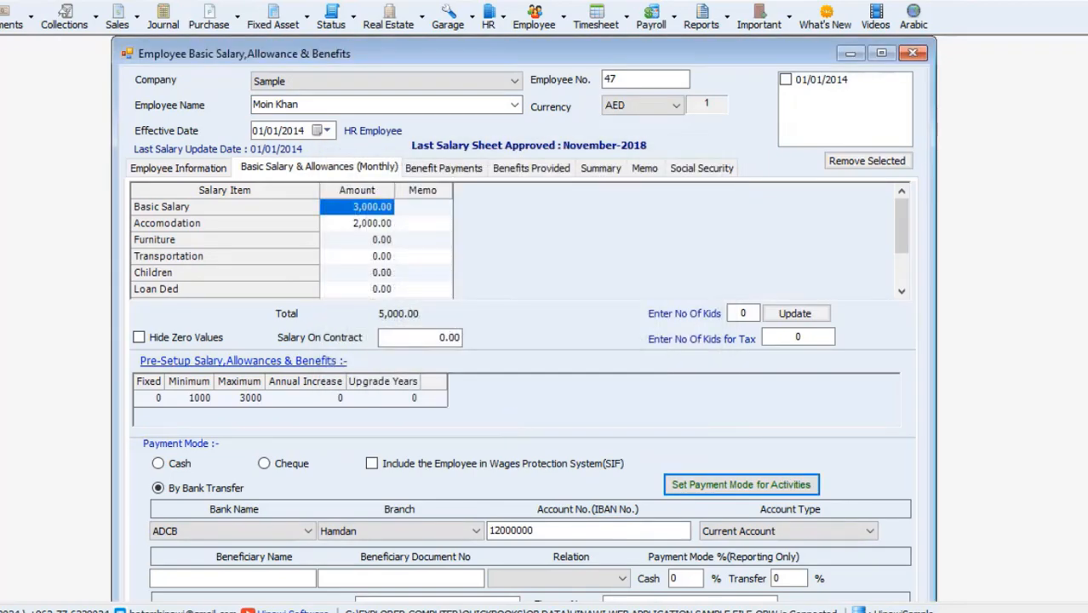
- Save the salary setup, confirming the allowances and effective date, and skip printing
scroll(951, 414, down, 3)
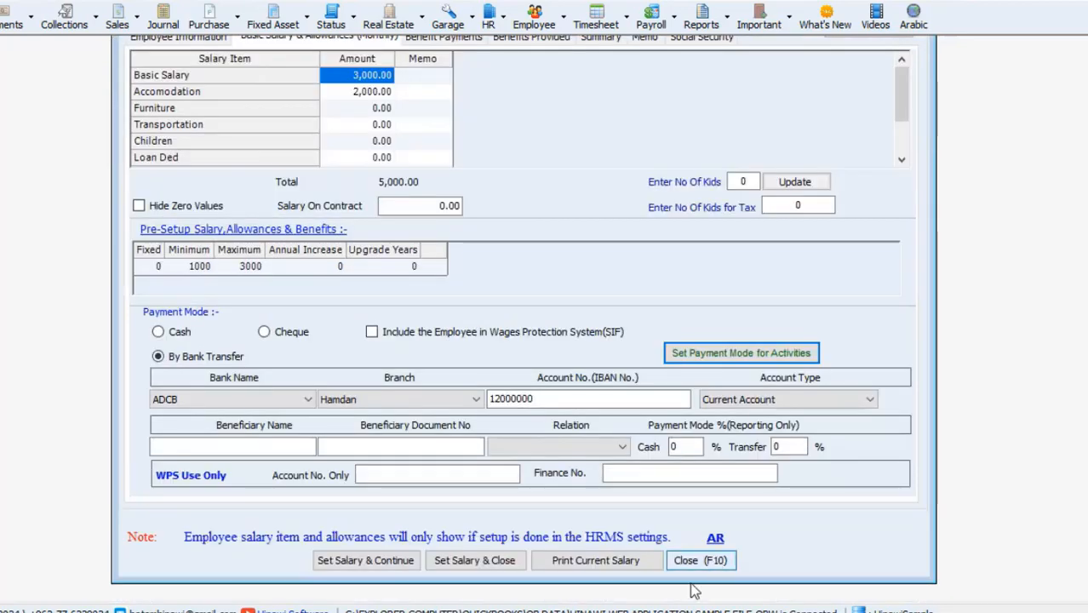
click(475, 561)
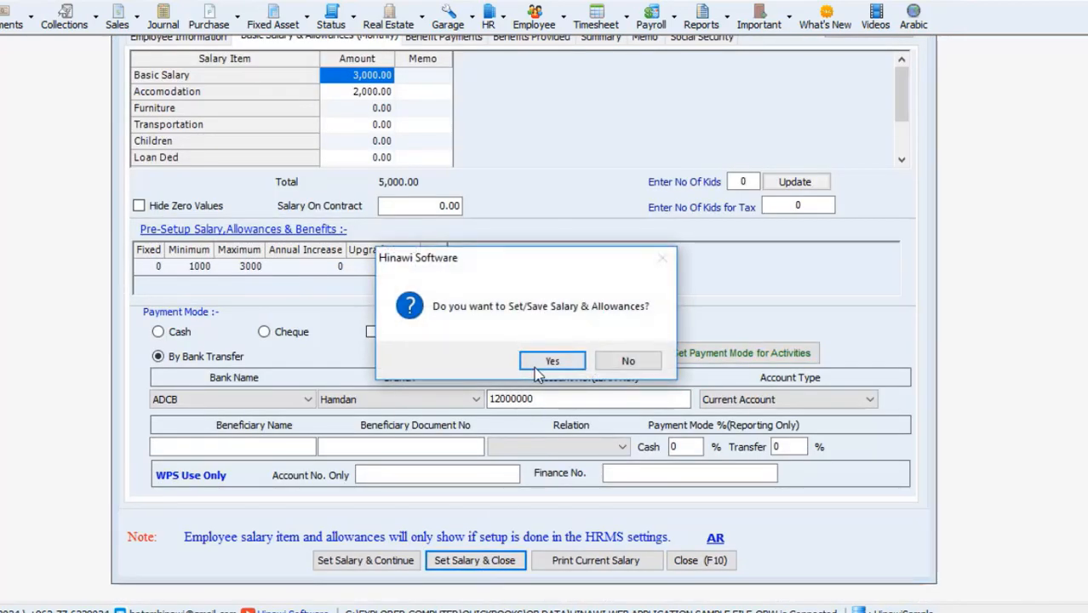
click(535, 372)
click(535, 368)
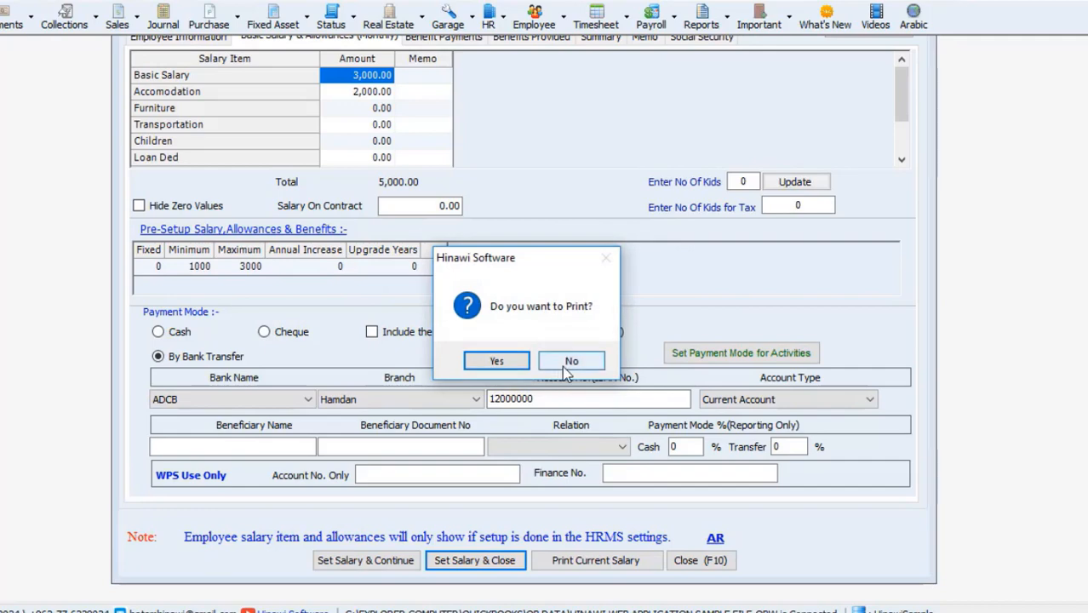
click(572, 361)
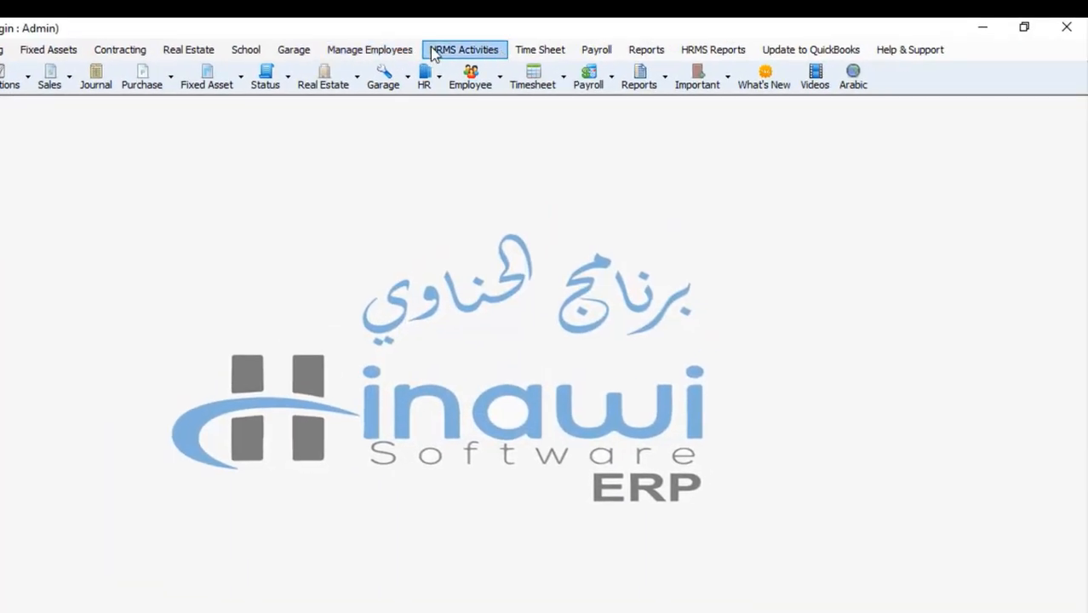
- Open Pay Leave-HR Employees, load Sample's pending leave payments, and tick the IT manager's leave
click(434, 51)
mouse_move(447, 324)
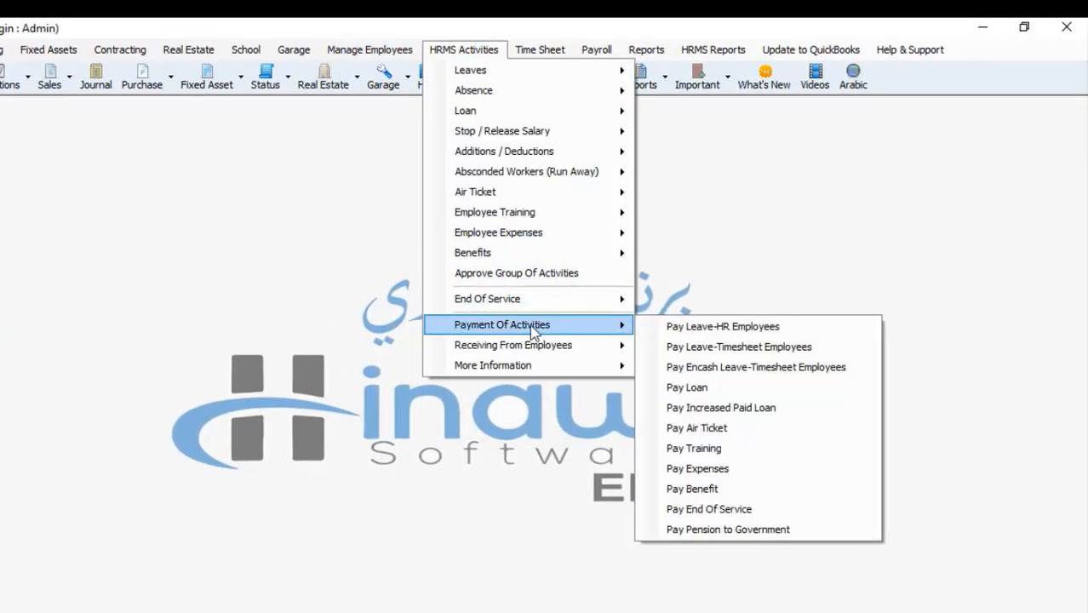
click(755, 330)
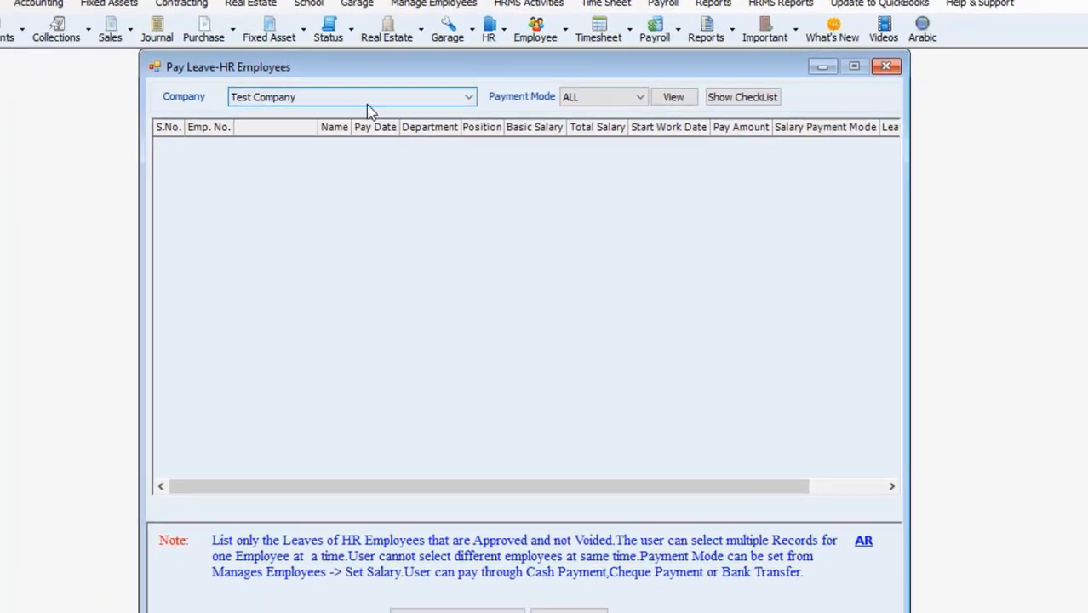
click(369, 106)
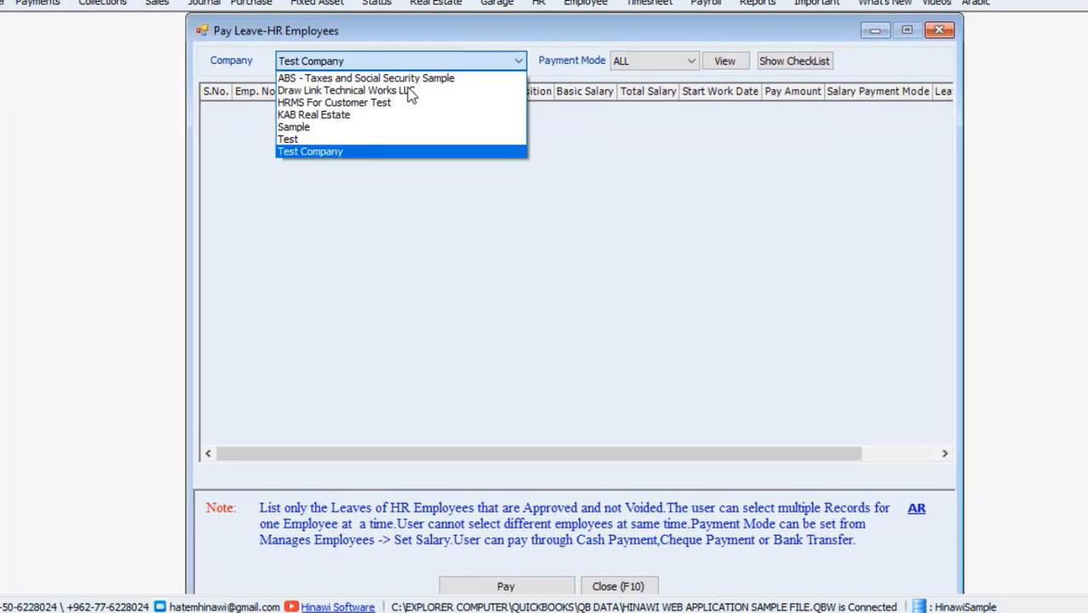
click(293, 127)
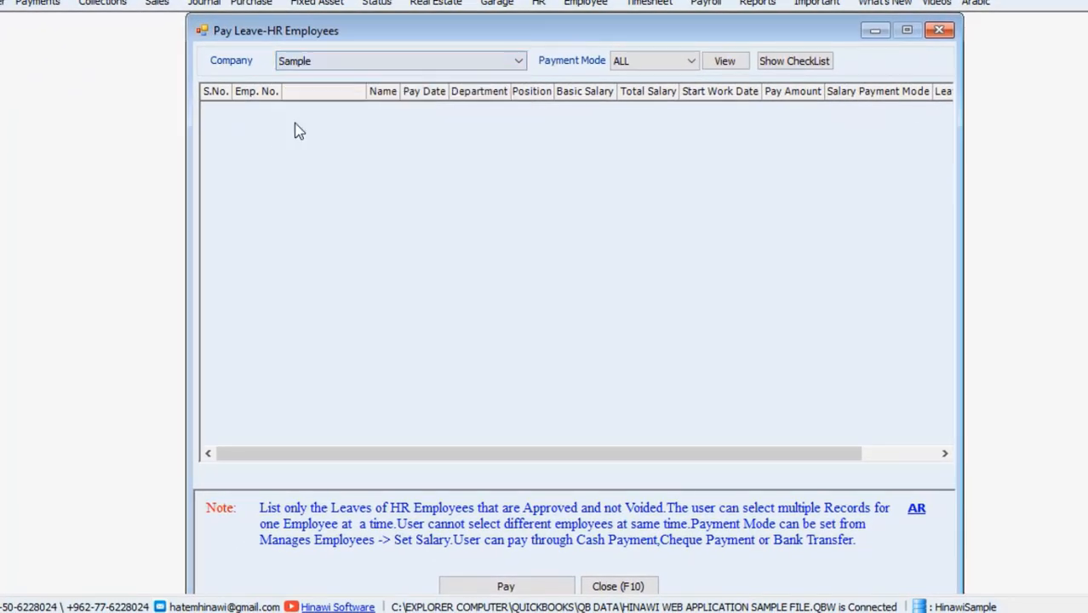
click(724, 61)
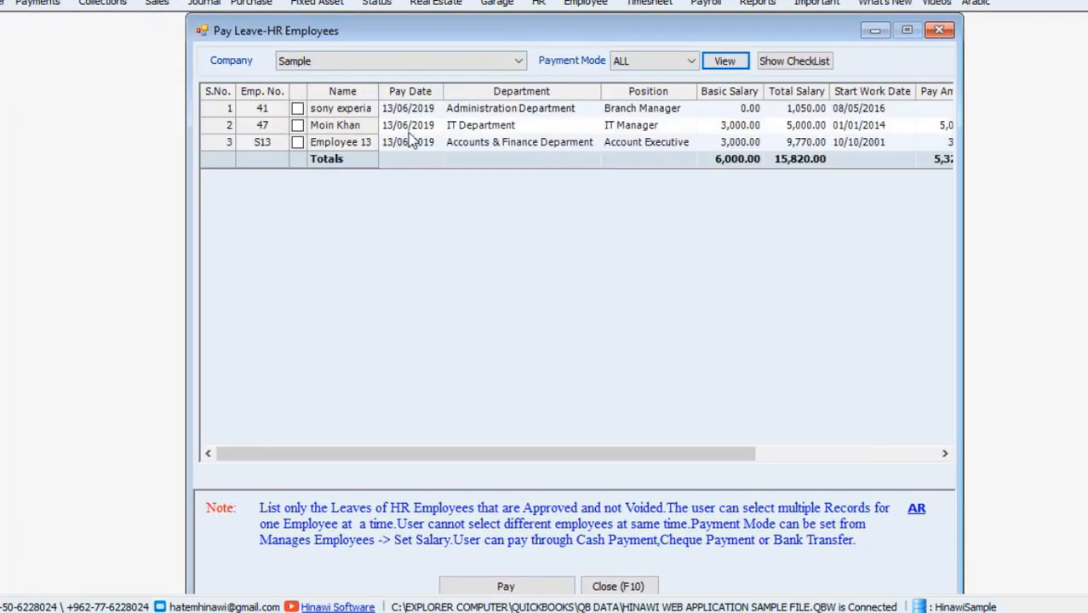
click(297, 125)
- Pay the leave to draft cheque 607 for 5,000.00, then close it without saving
drag(737, 449, 925, 437)
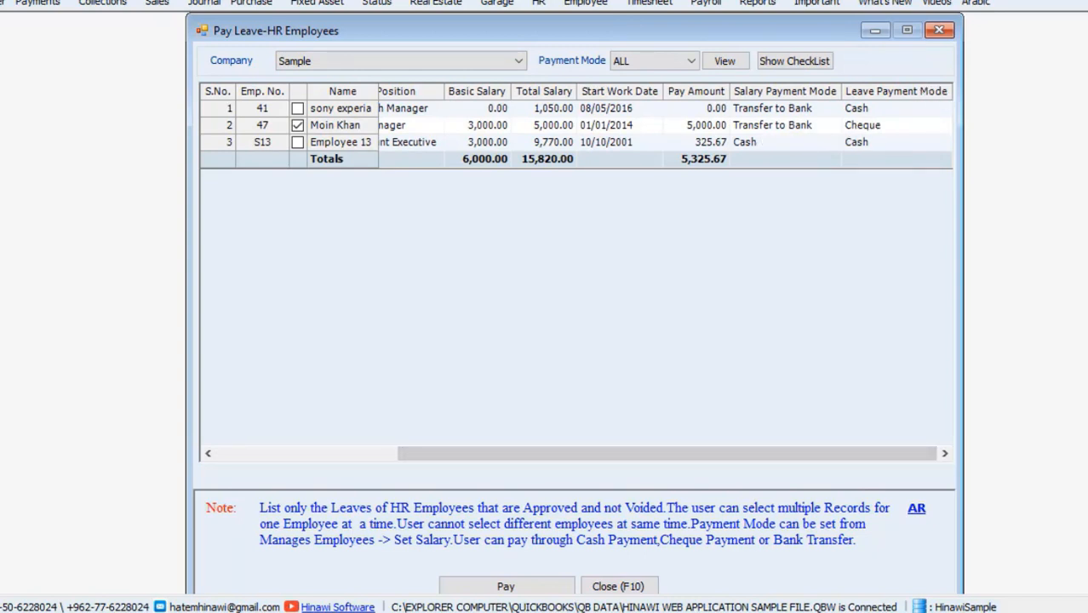
click(498, 589)
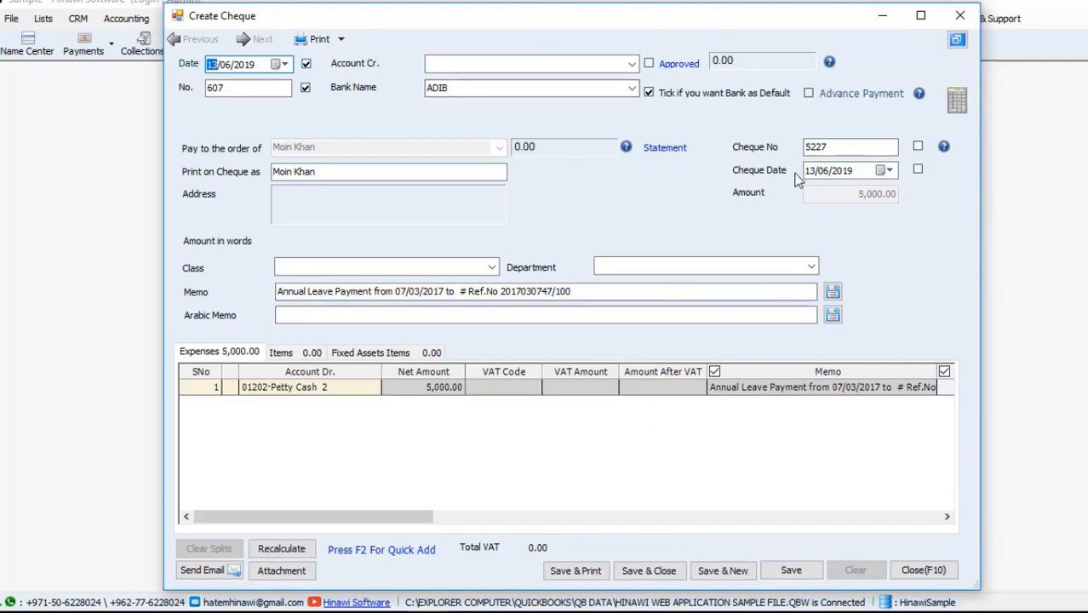
click(956, 17)
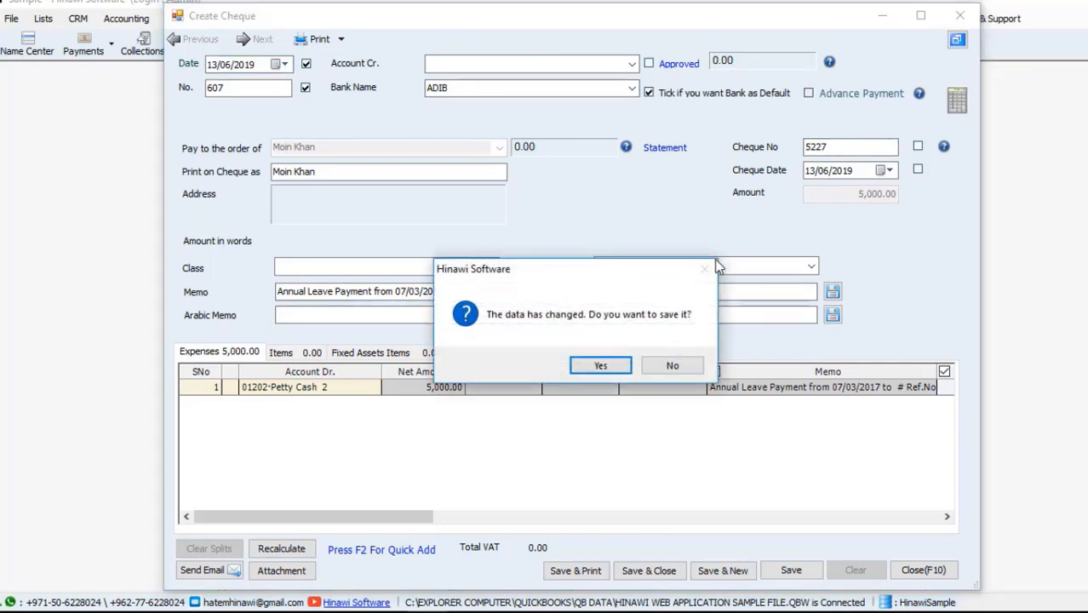
click(669, 366)
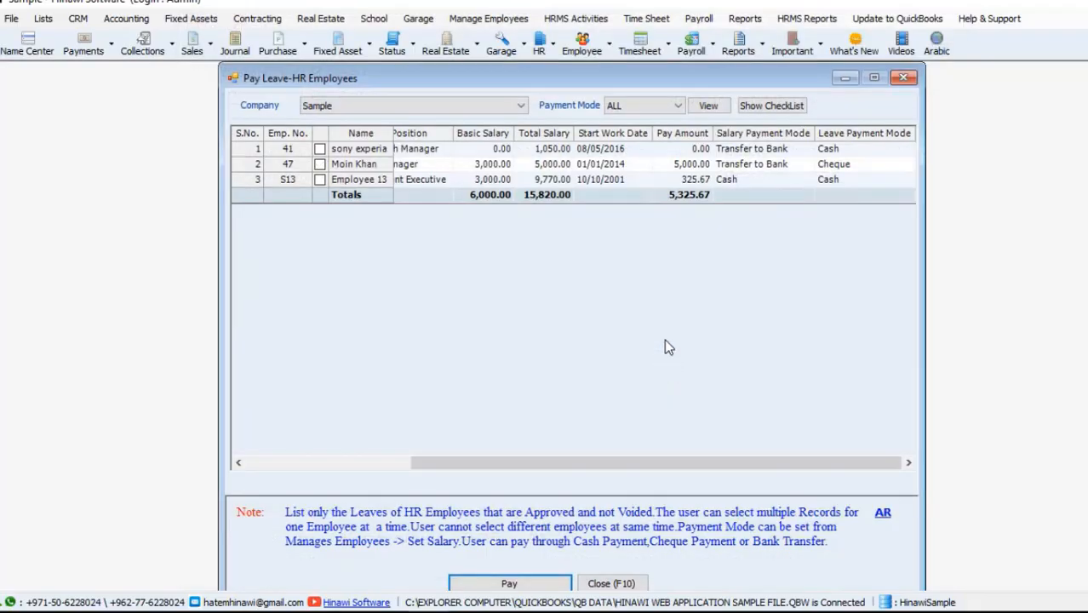
- Close Pay Leave-HR Employees and start a new Leave Application via HRMS Activities > Leaves > Create Leave
click(903, 78)
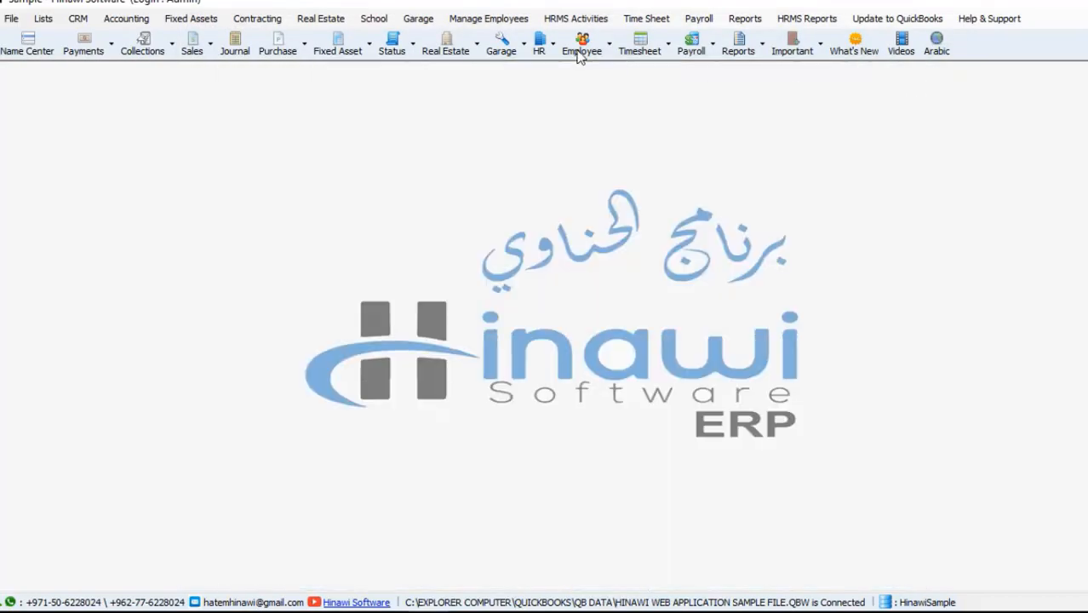
click(576, 18)
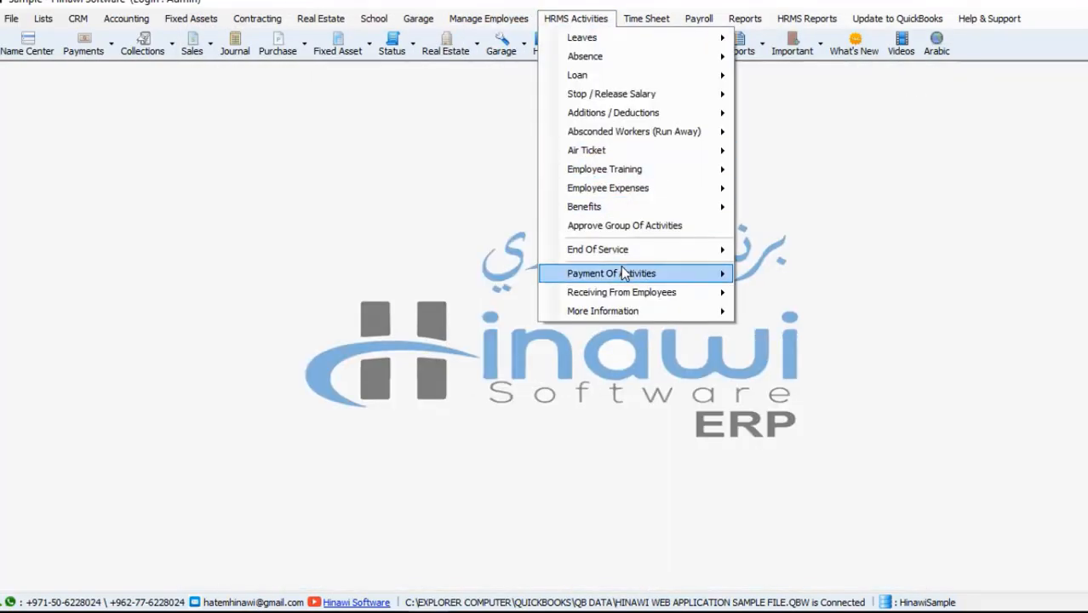
mouse_move(627, 273)
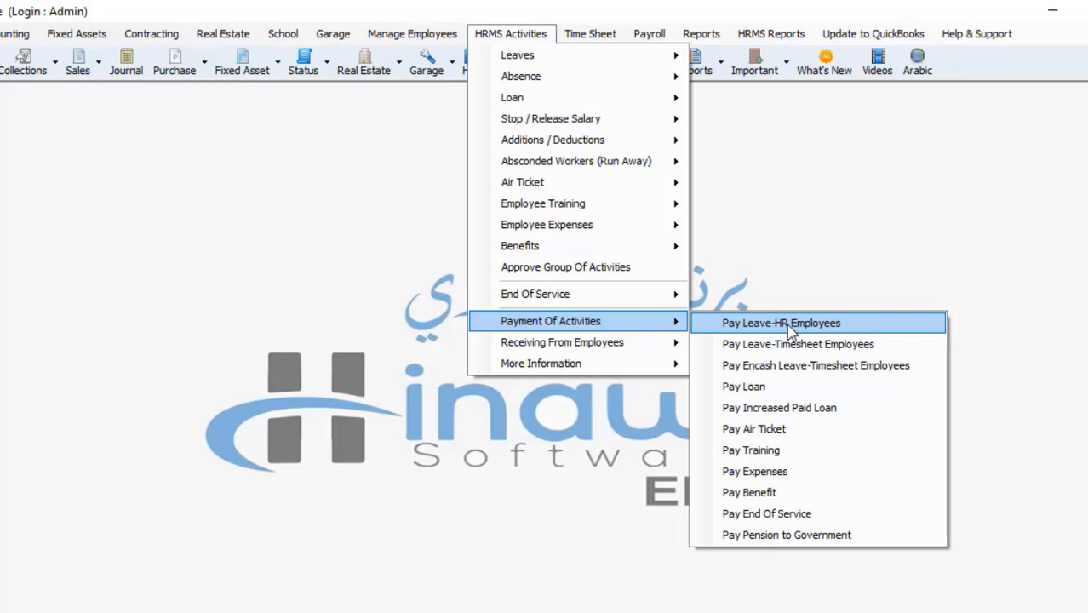
click(582, 15)
click(550, 29)
mouse_move(618, 60)
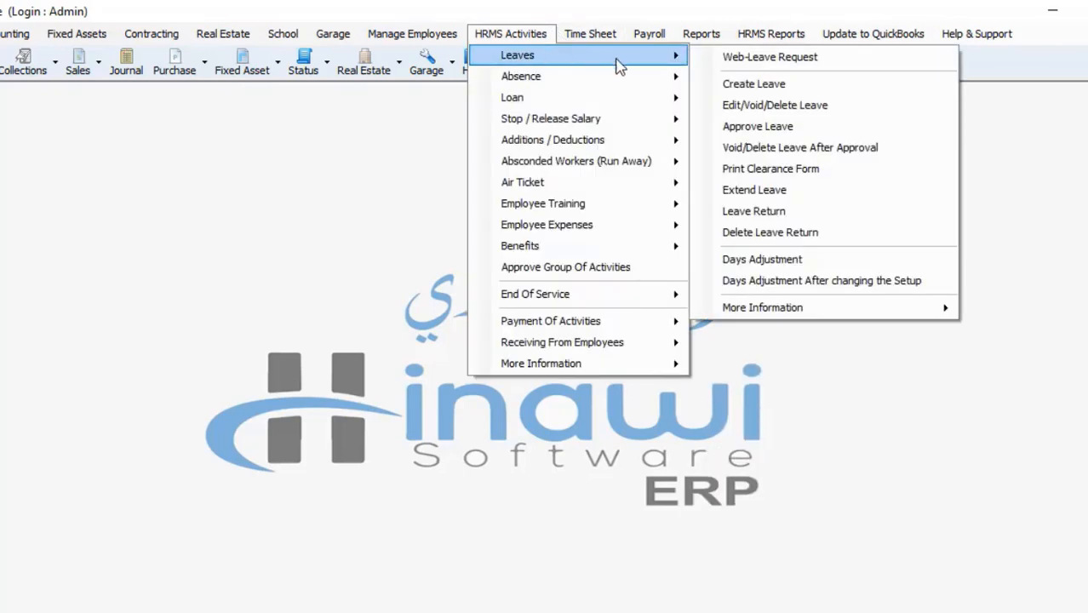
click(740, 85)
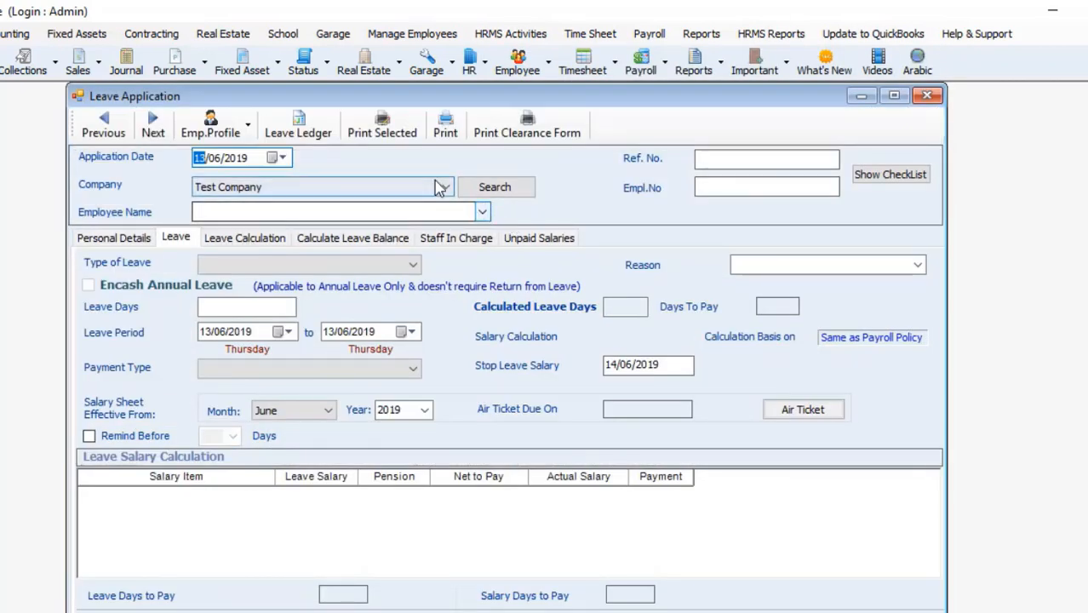
- Set the leave application to Sample company, Employee 01, and Sick Leave - Half Pay
click(439, 187)
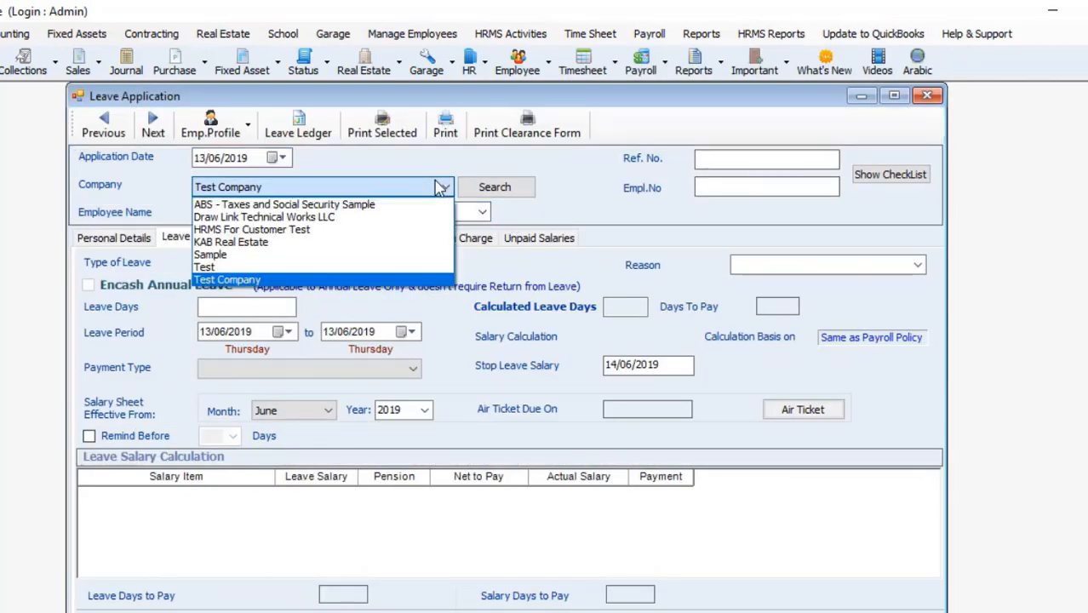
click(417, 255)
click(482, 212)
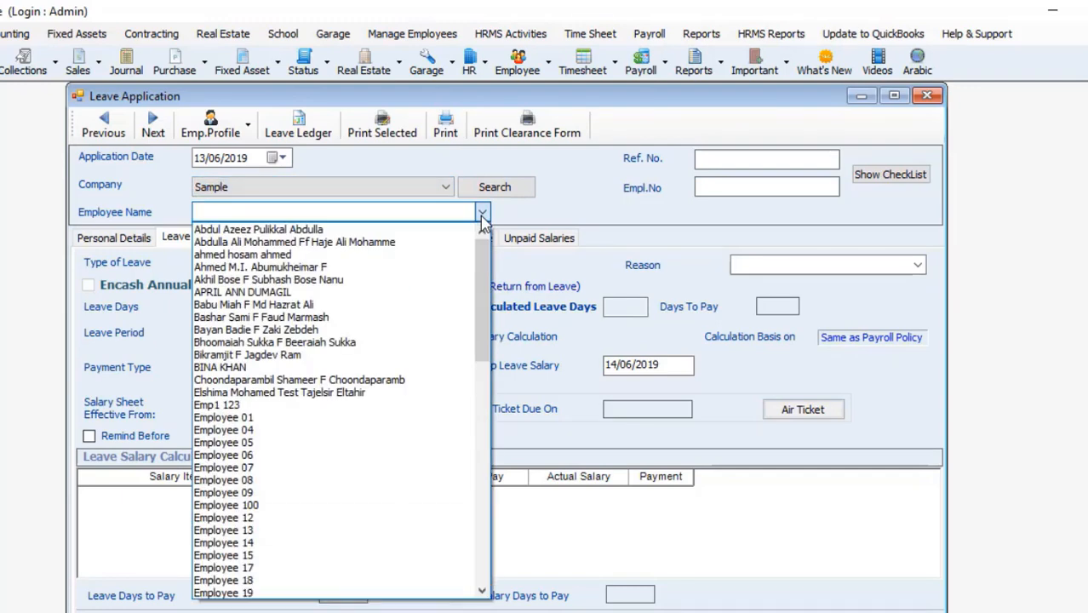
click(310, 419)
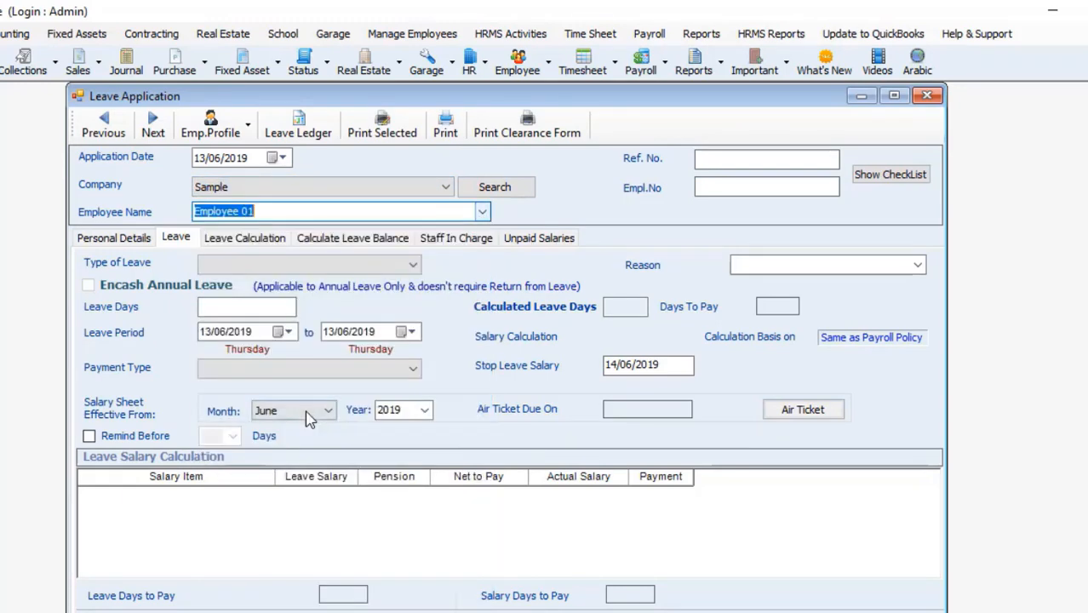
click(238, 269)
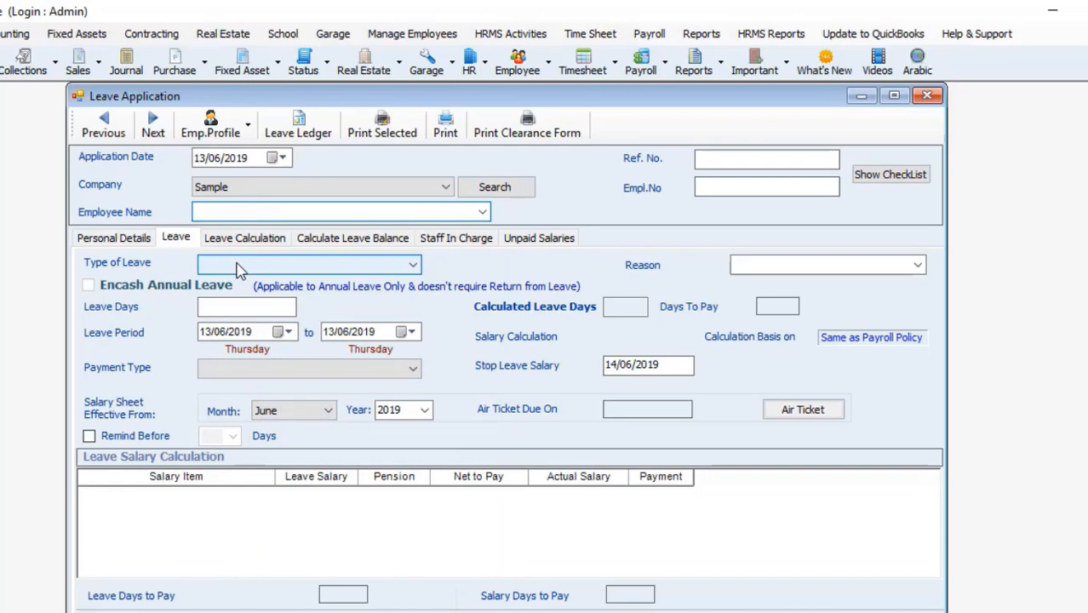
click(237, 269)
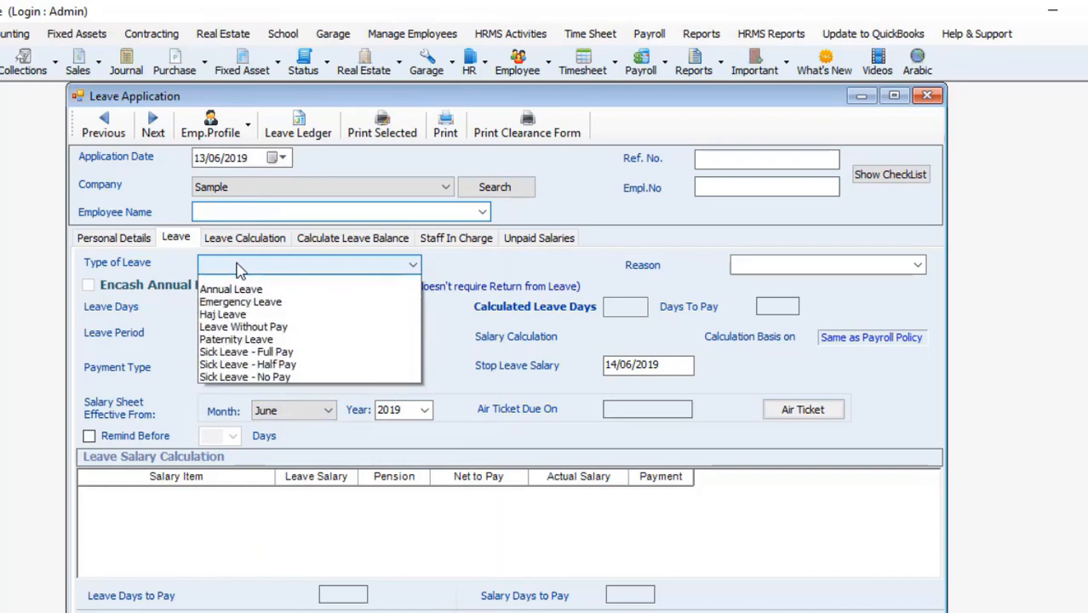
click(247, 370)
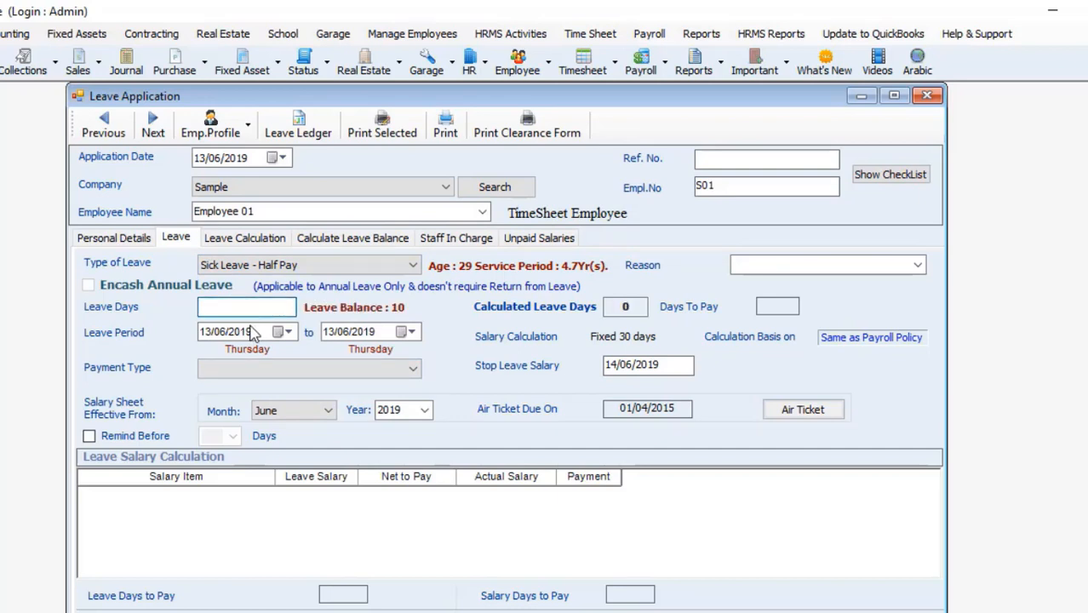
- Leave Payment Type unset and close the Leave Application form
click(264, 370)
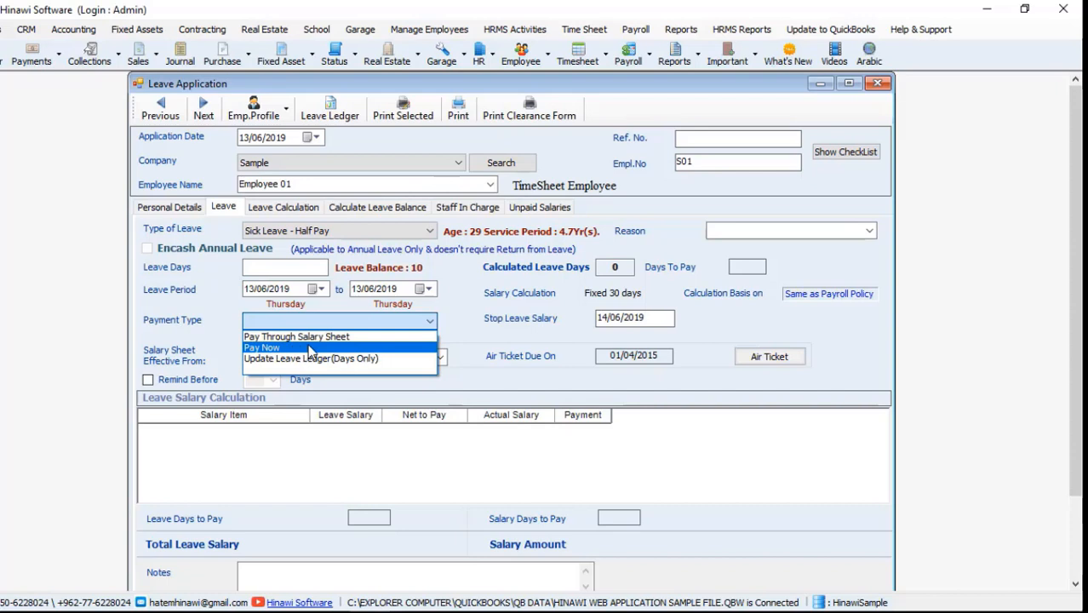
click(661, 253)
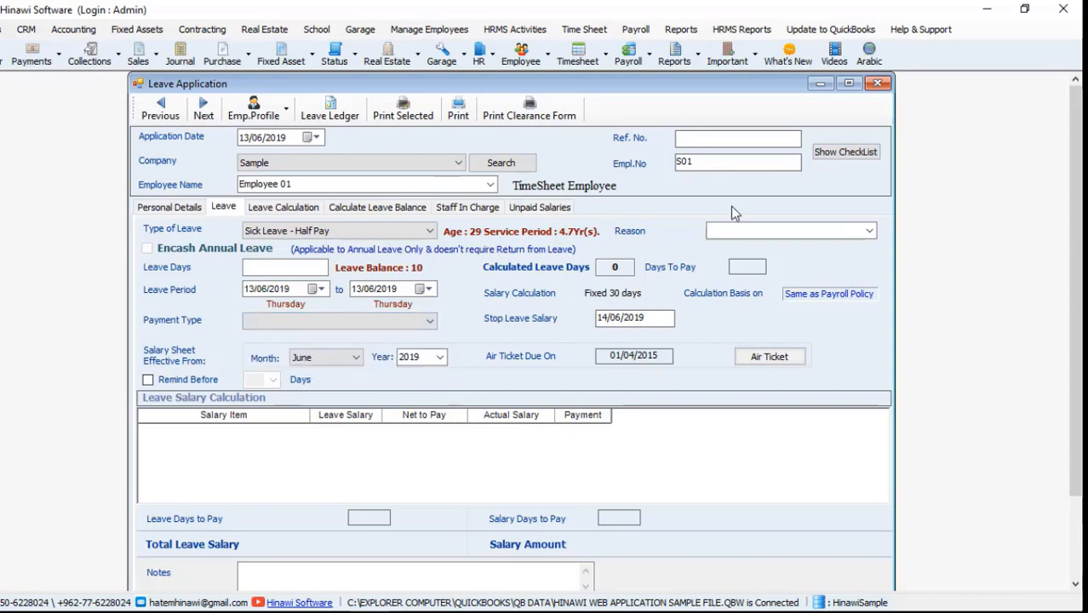
click(878, 84)
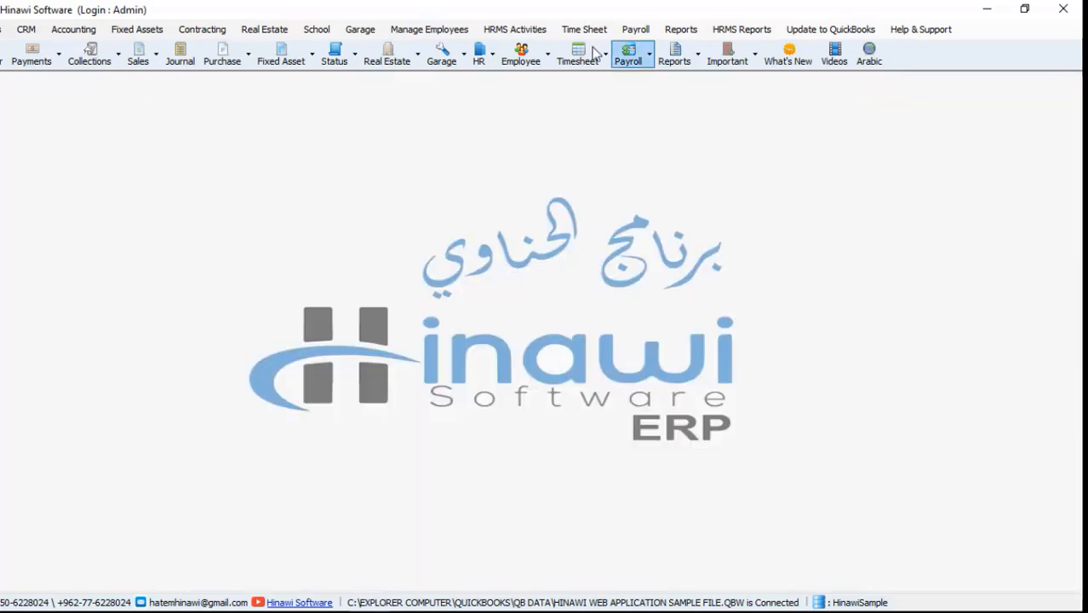
click(515, 29)
mouse_move(553, 280)
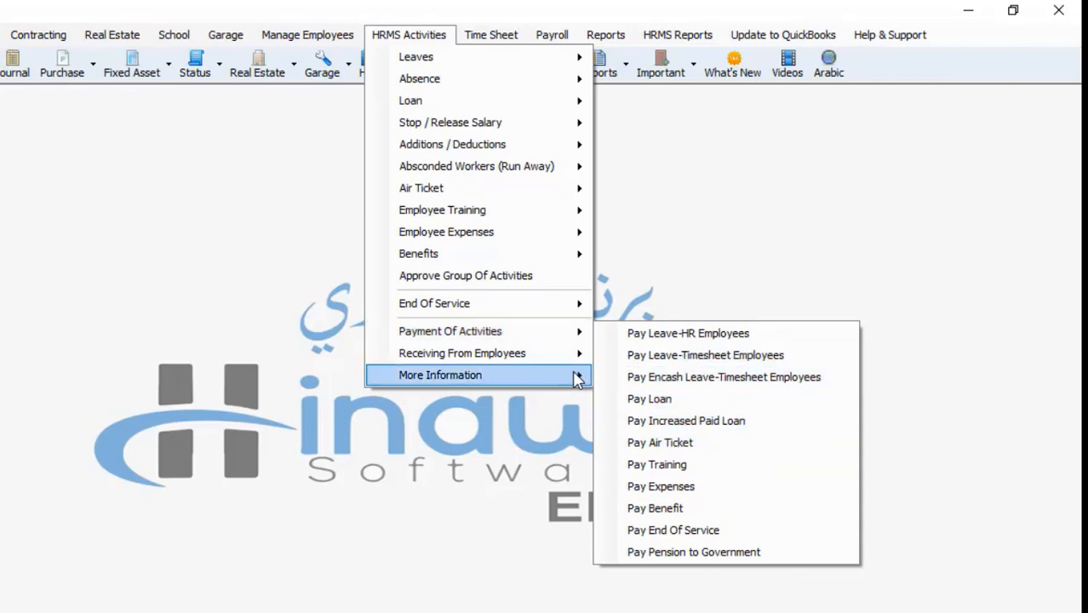
mouse_move(553, 368)
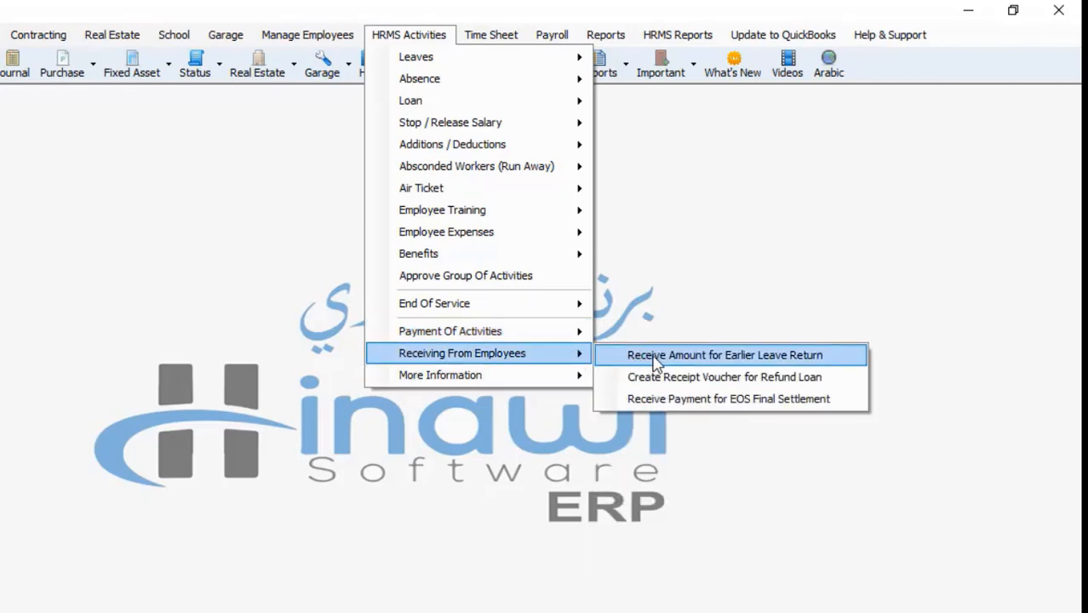
click(769, 362)
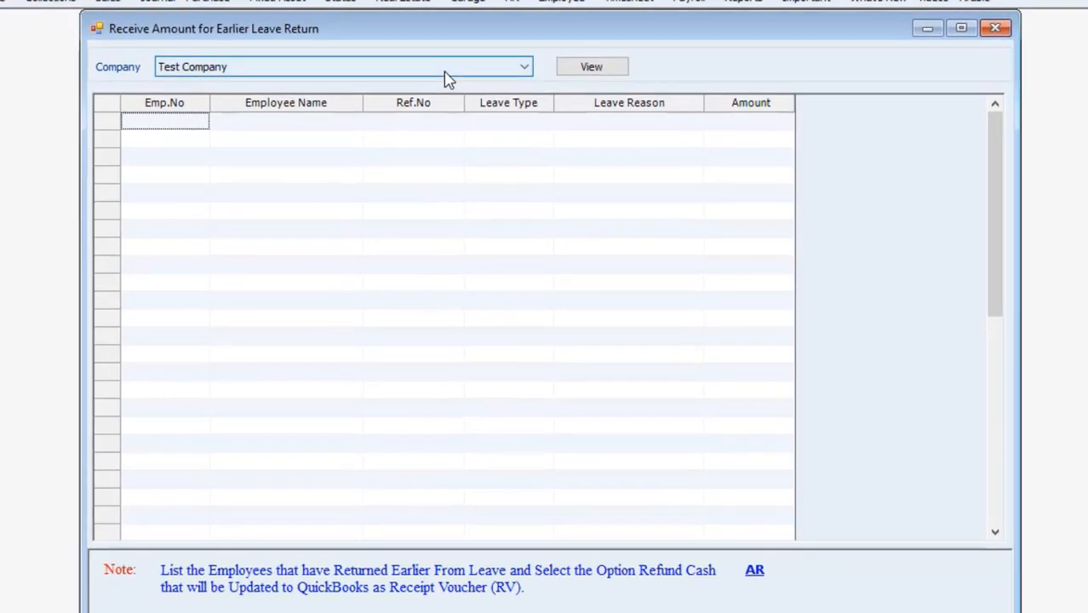
click(445, 70)
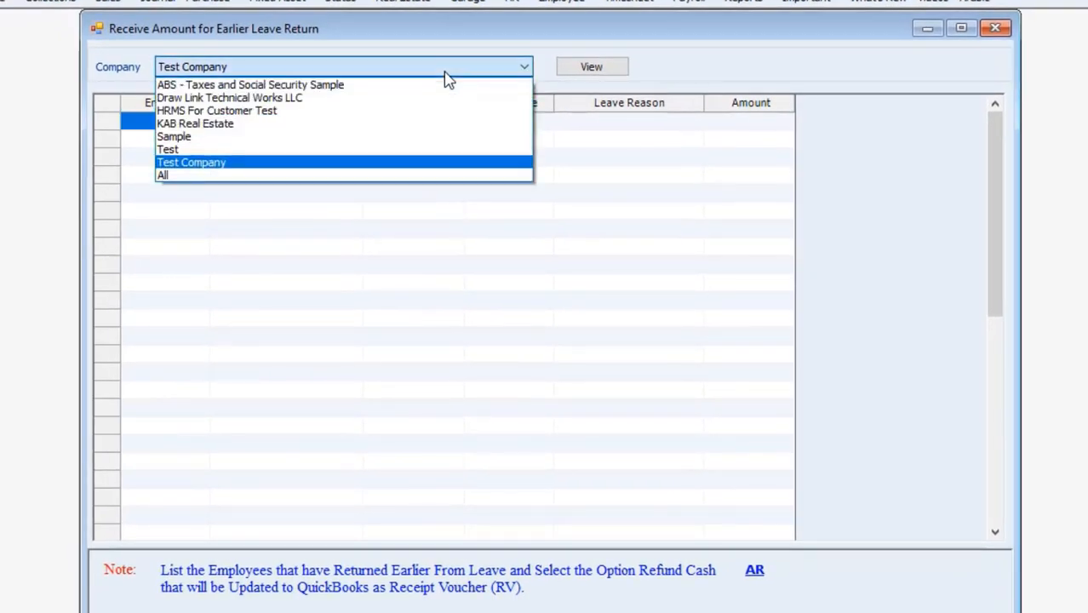
click(437, 187)
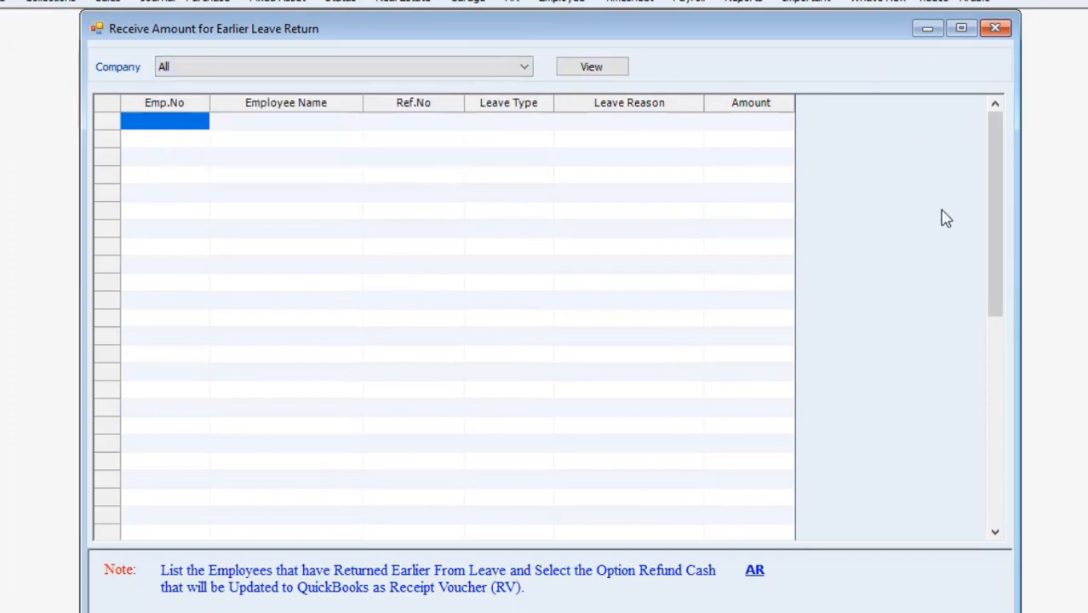
click(575, 69)
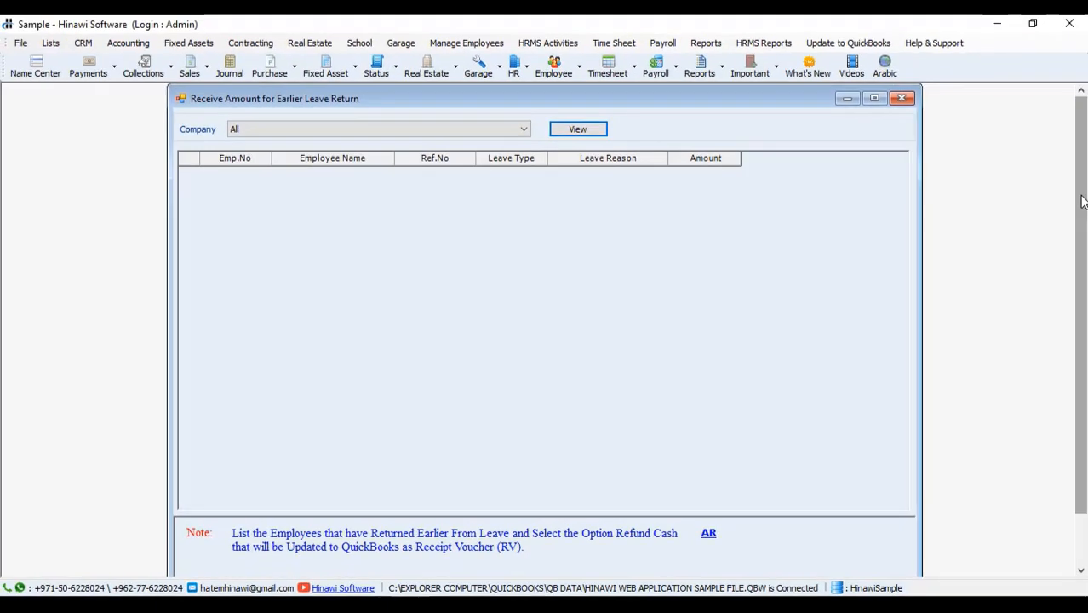
scroll(1081, 201, down, 2)
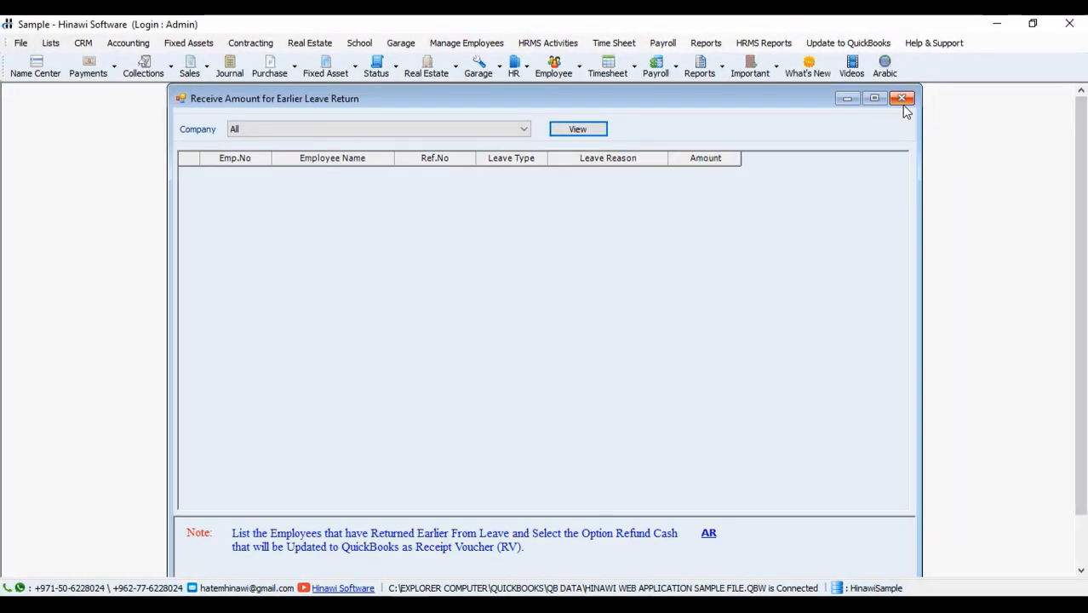
click(901, 99)
click(547, 43)
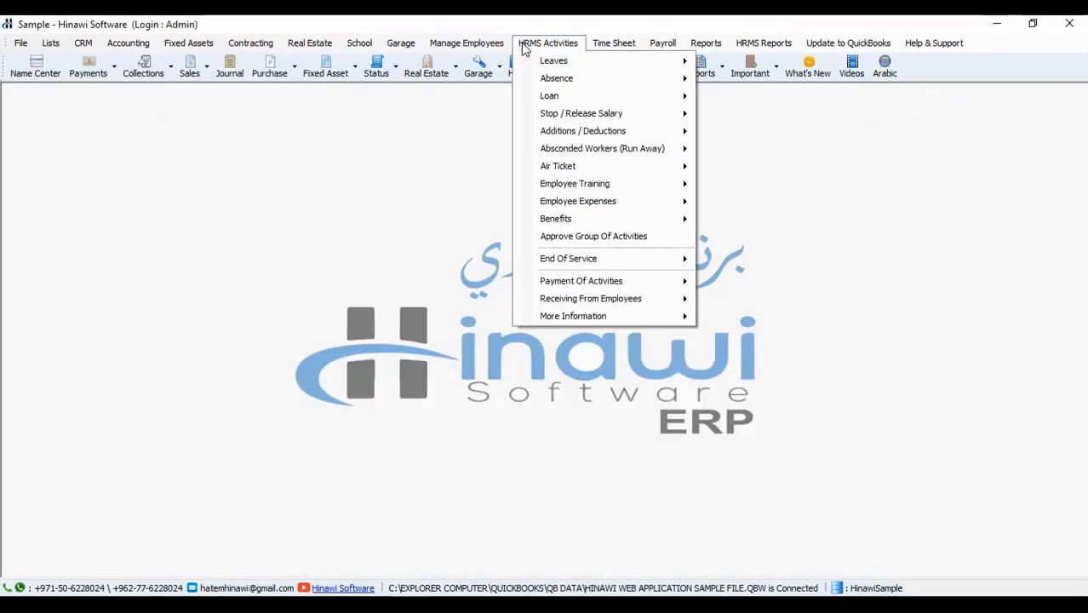
- Start a new leave application for Employee 05 of the Sample company
mouse_move(489, 68)
click(794, 94)
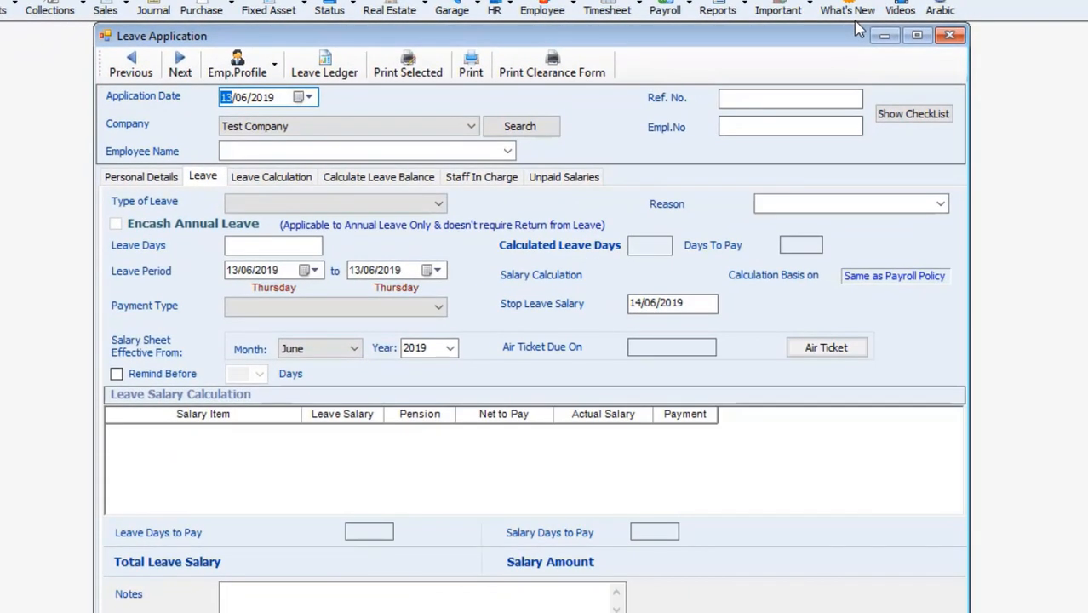
click(507, 152)
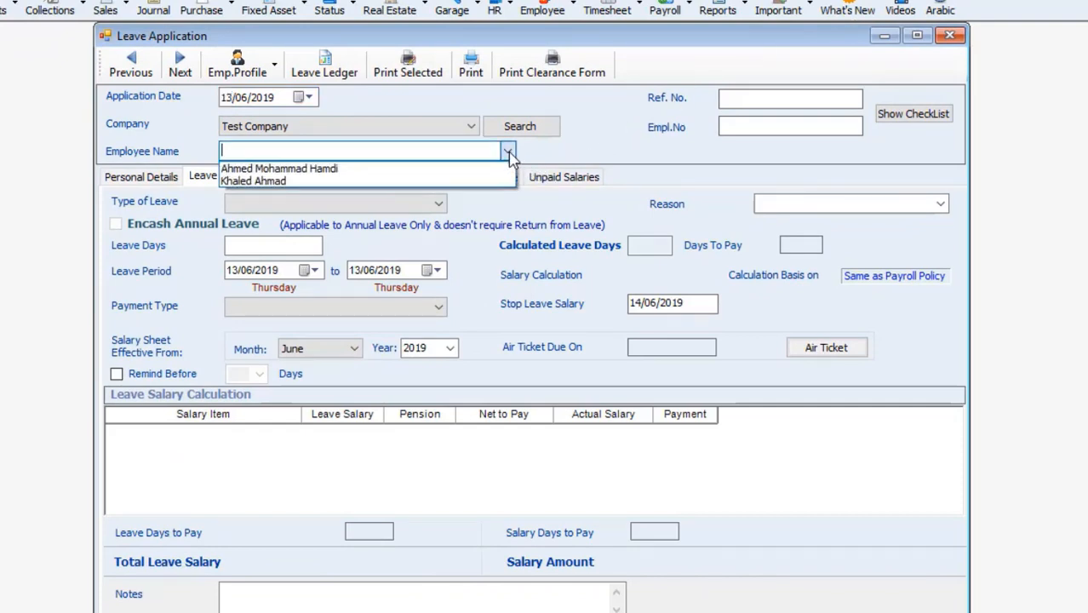
click(466, 135)
click(466, 136)
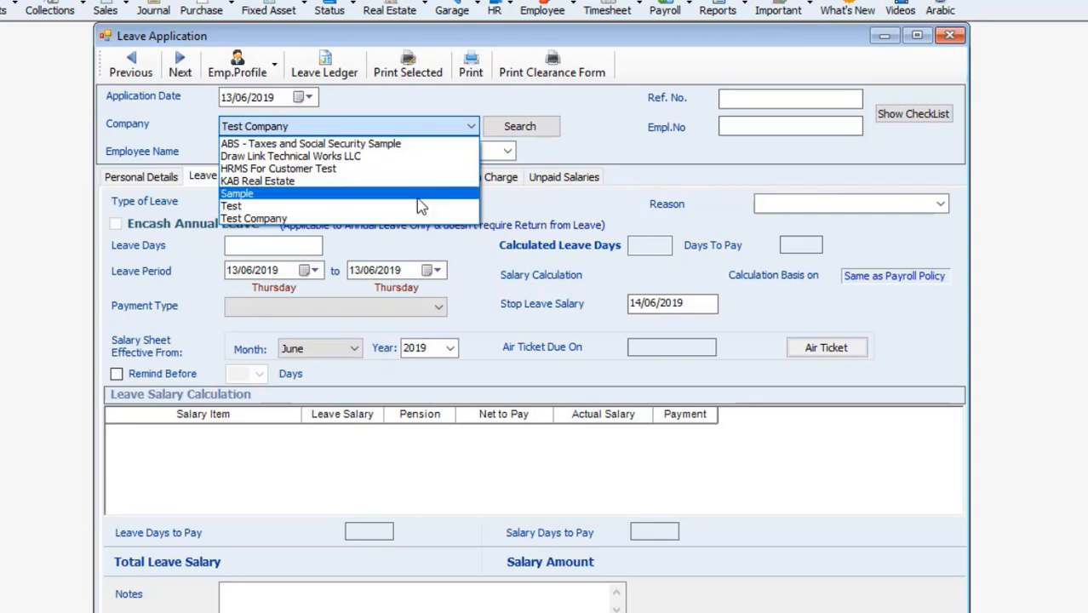
click(419, 190)
click(508, 150)
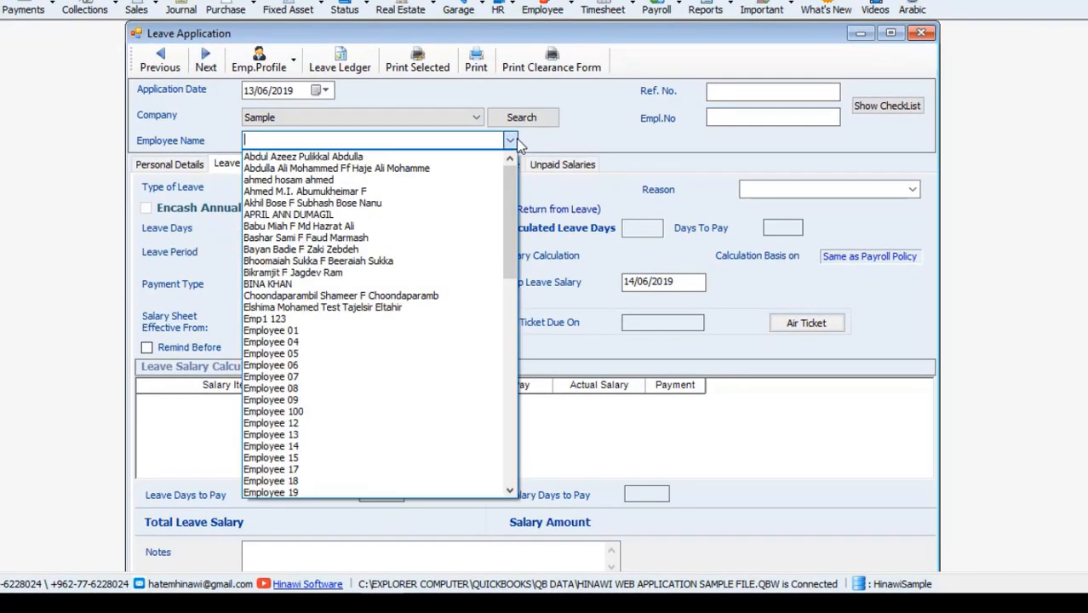
click(379, 352)
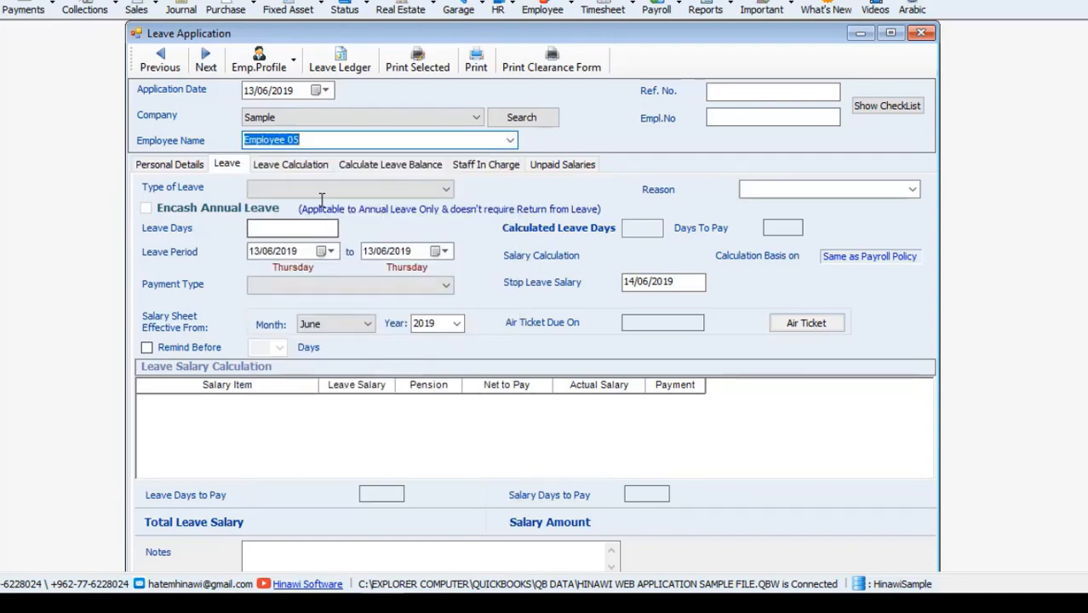
- Set Annual Leave for 10 days and try Pay Now, acknowledging it is not allowed
key(BackSpace)
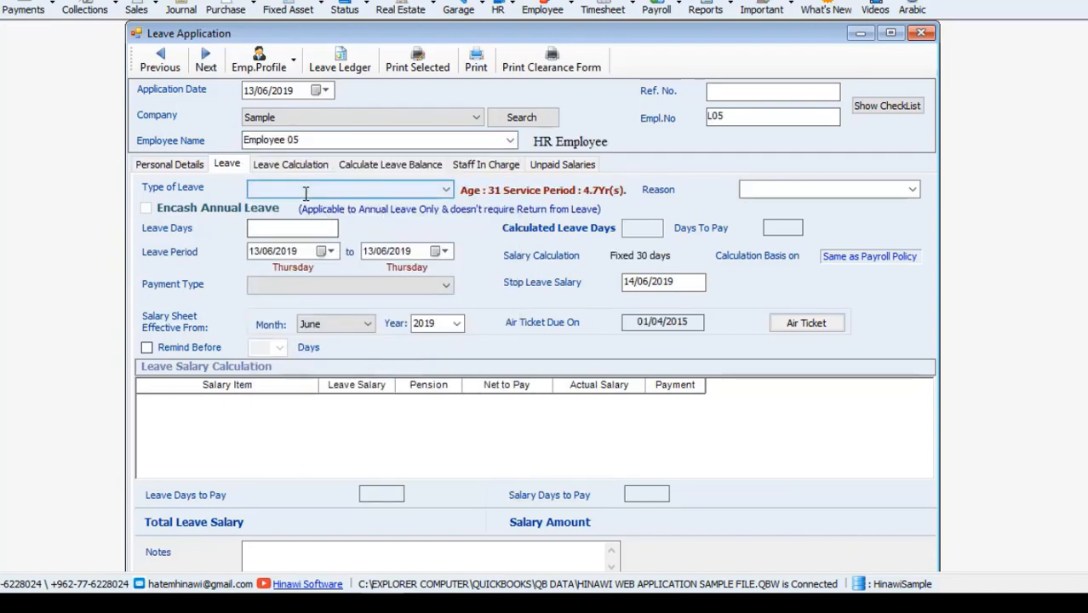
click(308, 189)
click(302, 216)
click(300, 228)
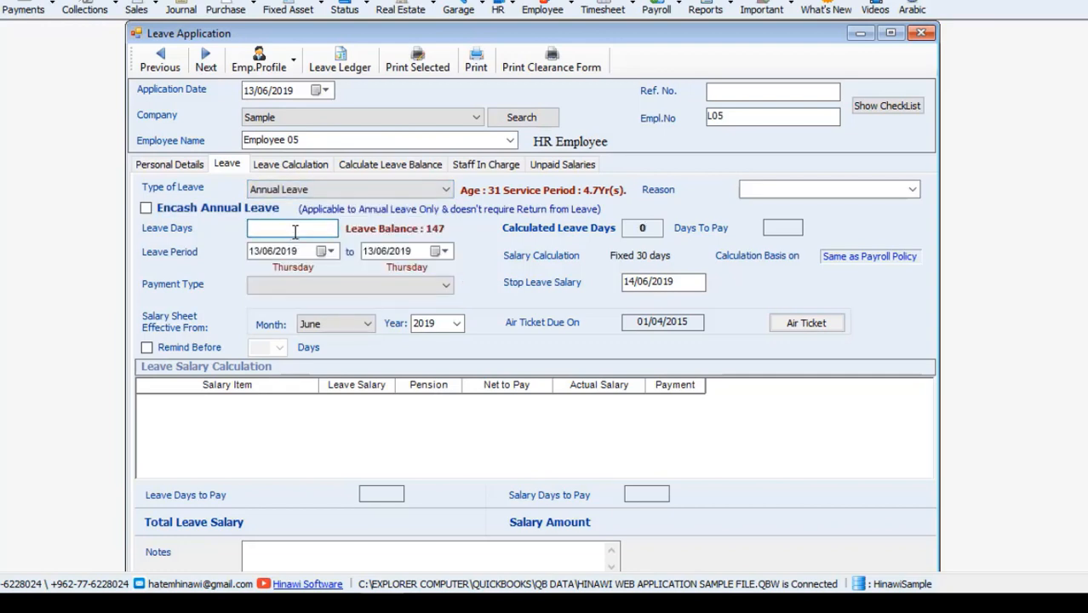
text(10)
click(298, 287)
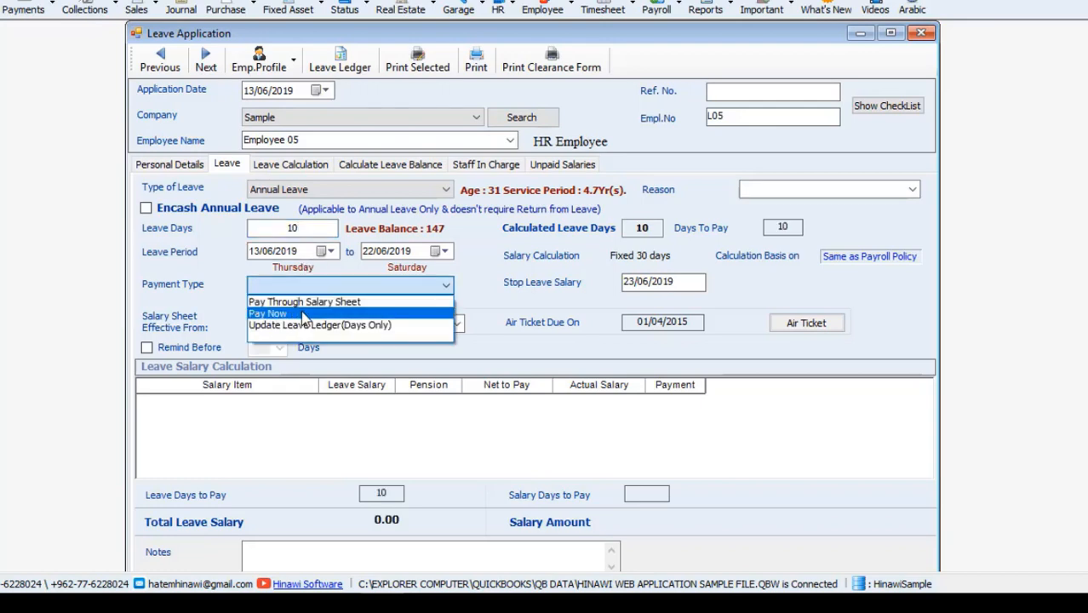
click(300, 313)
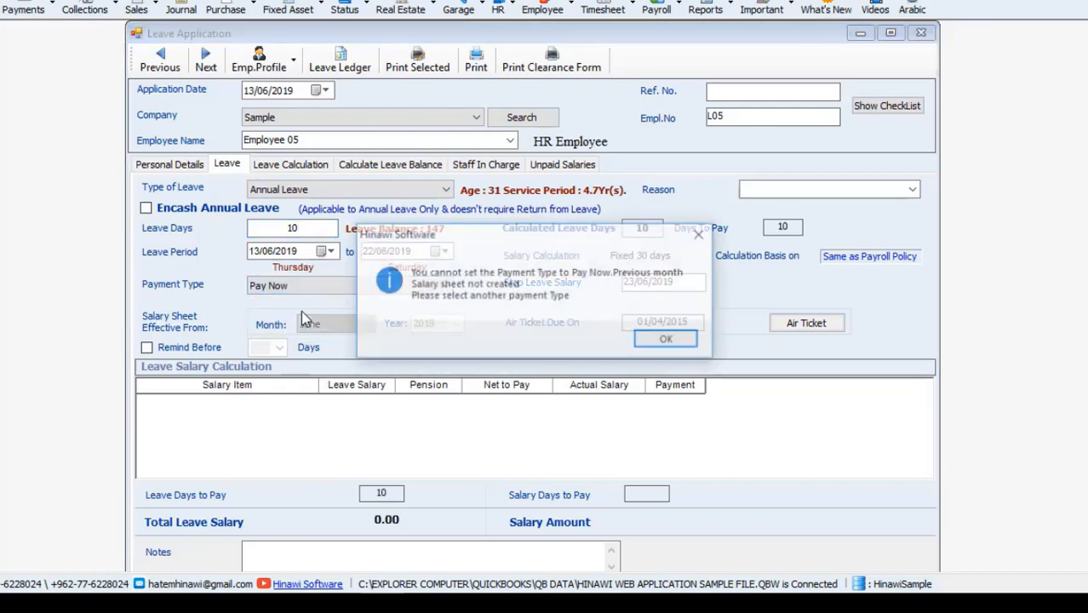
click(666, 340)
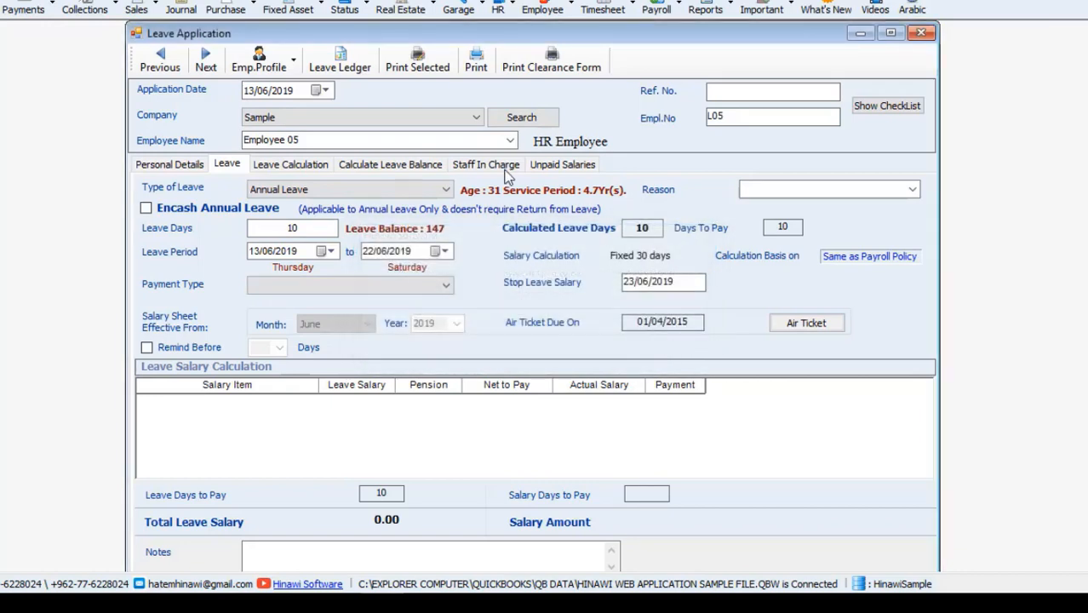
- Switch the leave application to Test Company and the TimeSheet employee
click(324, 253)
click(324, 255)
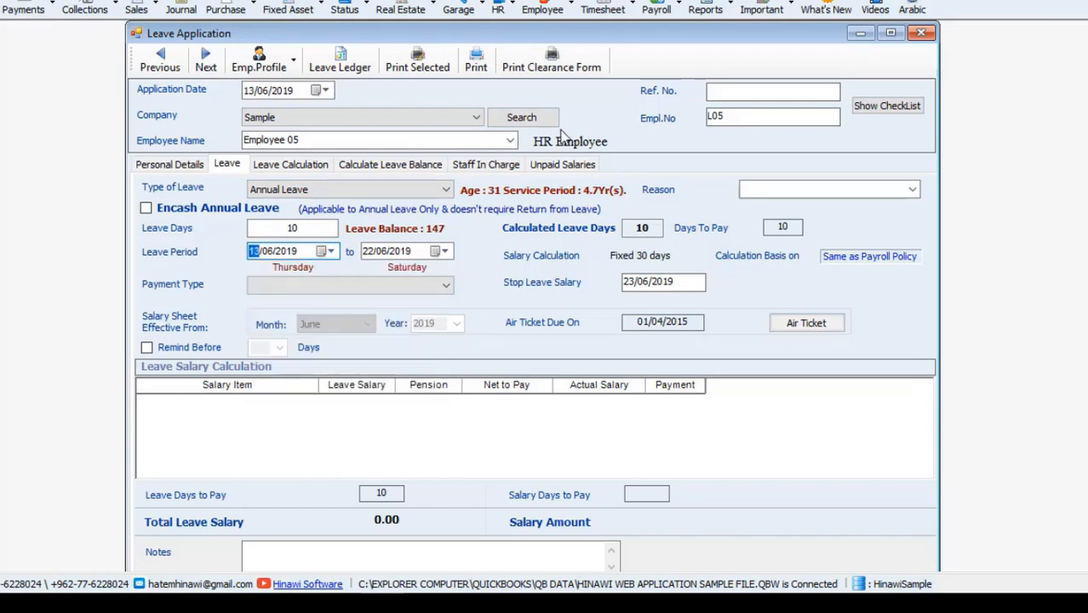
click(475, 118)
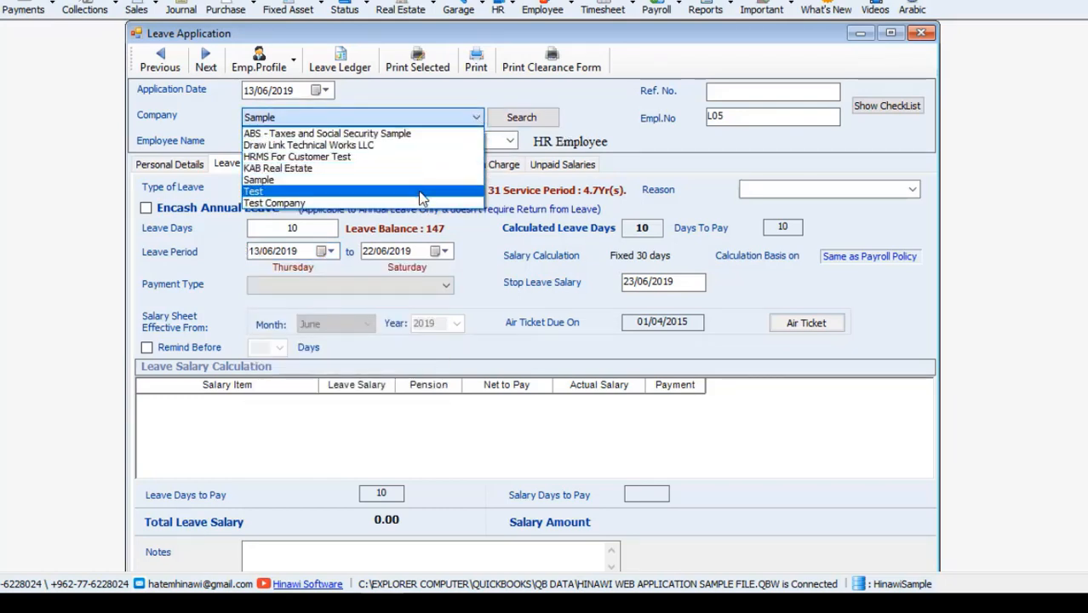
click(422, 204)
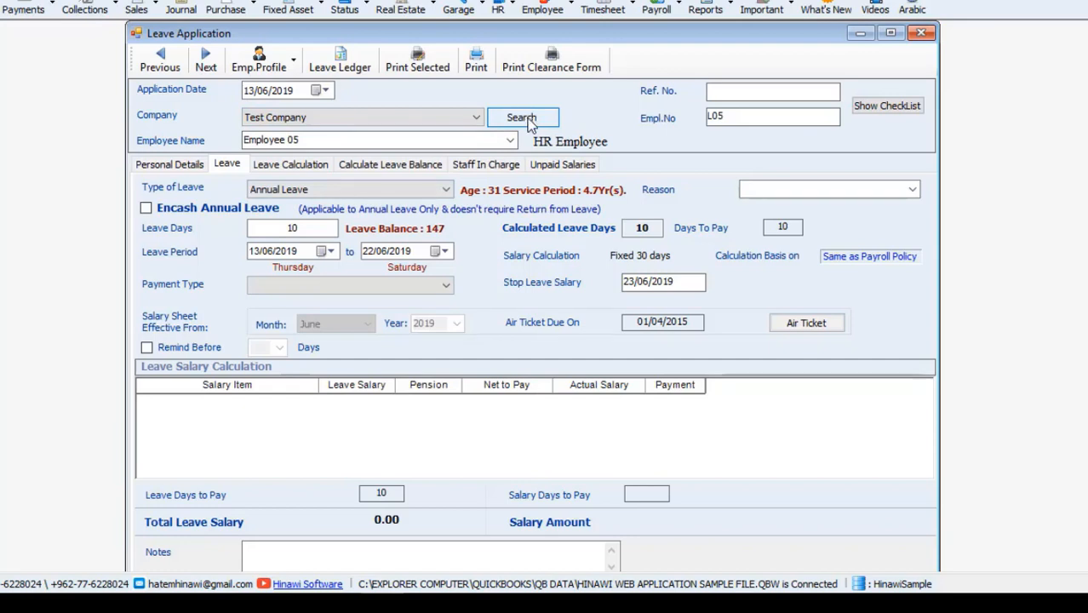
click(528, 121)
click(509, 143)
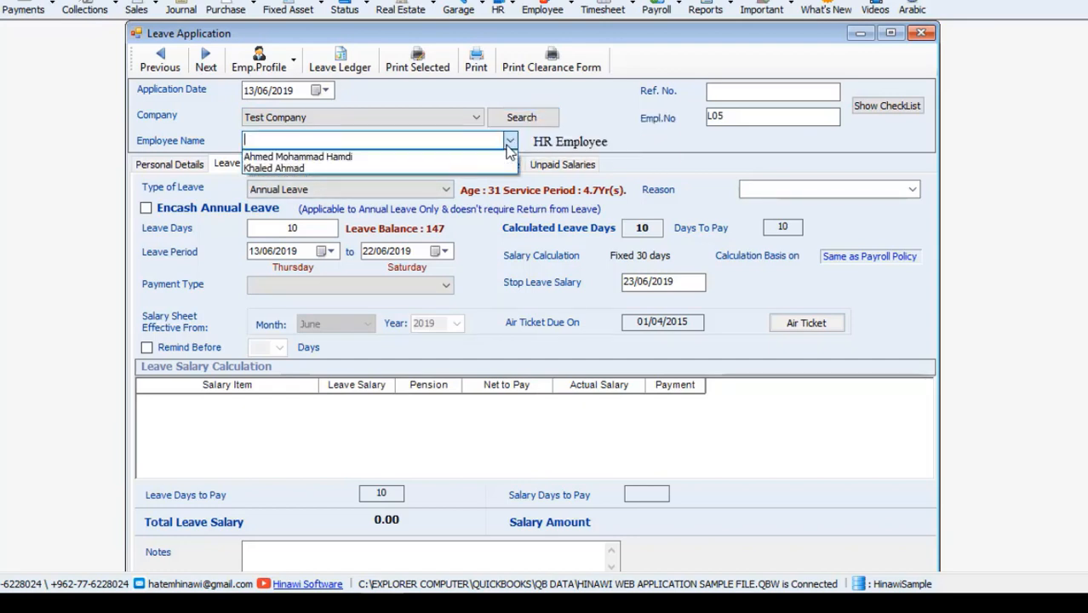
click(486, 169)
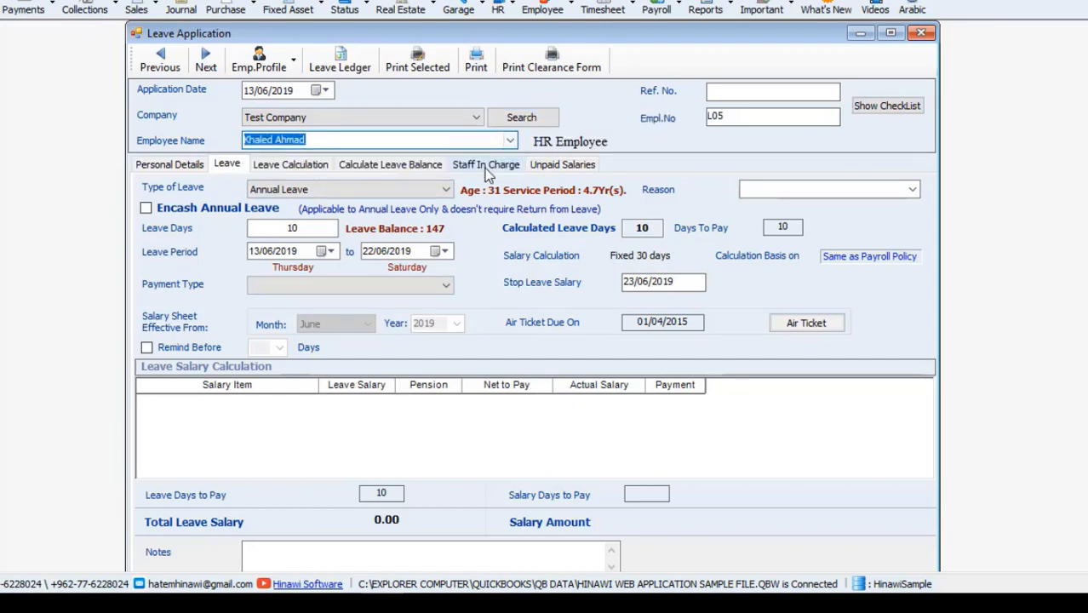
- Set Annual Leave for 2 days, paid now, giving a total leave salary of 66.67
click(338, 188)
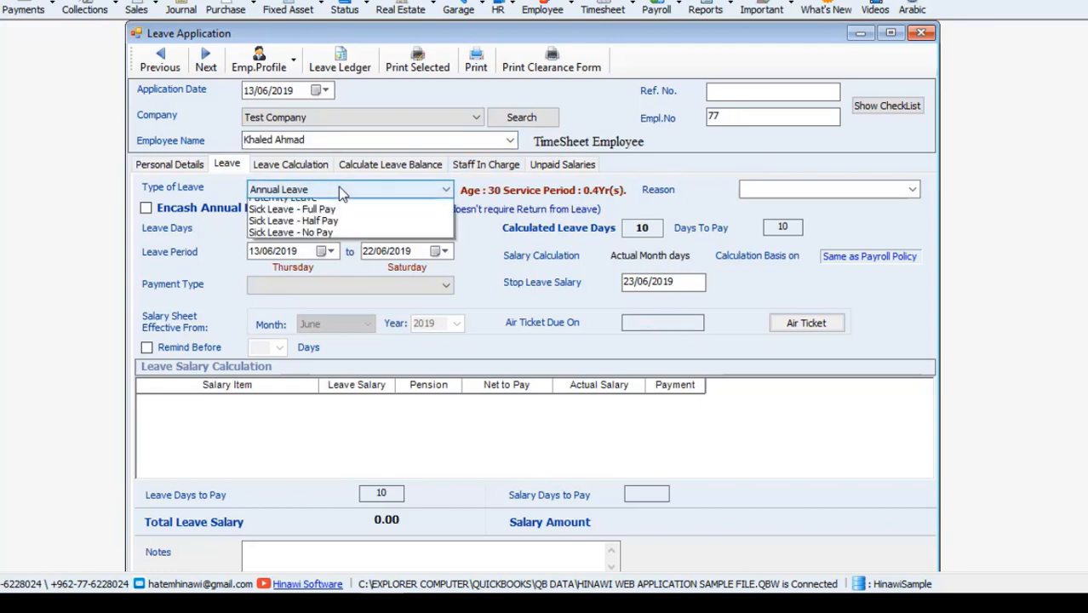
click(325, 218)
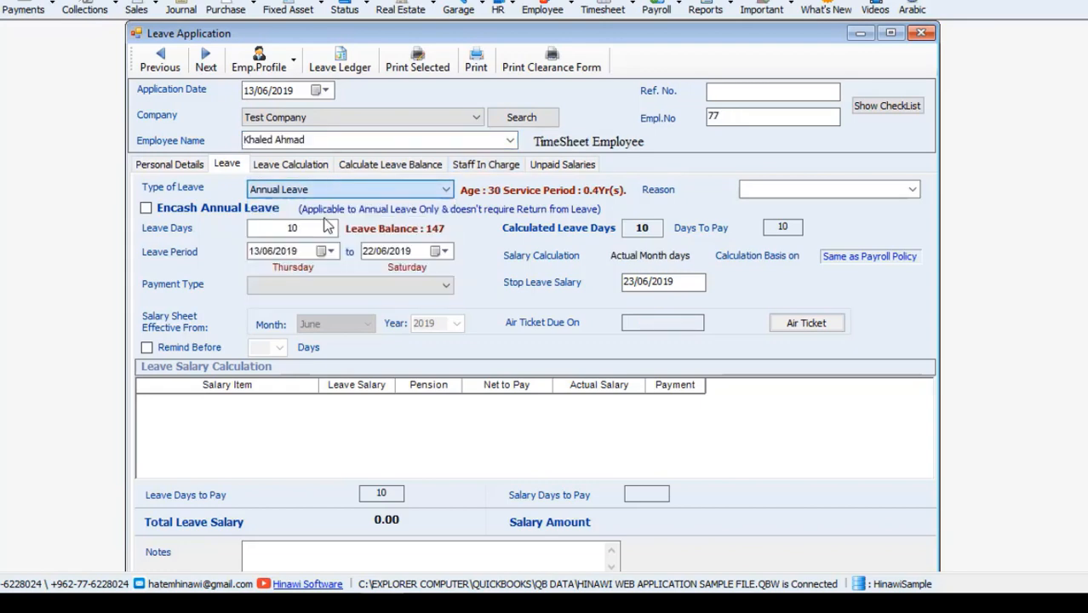
click(280, 229)
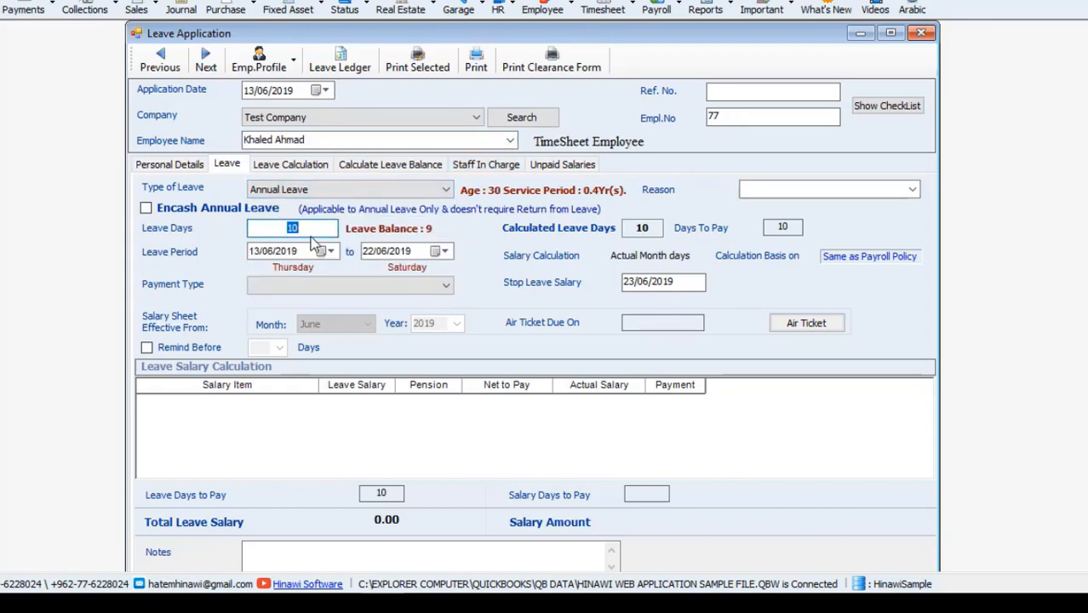
text(2)
click(326, 284)
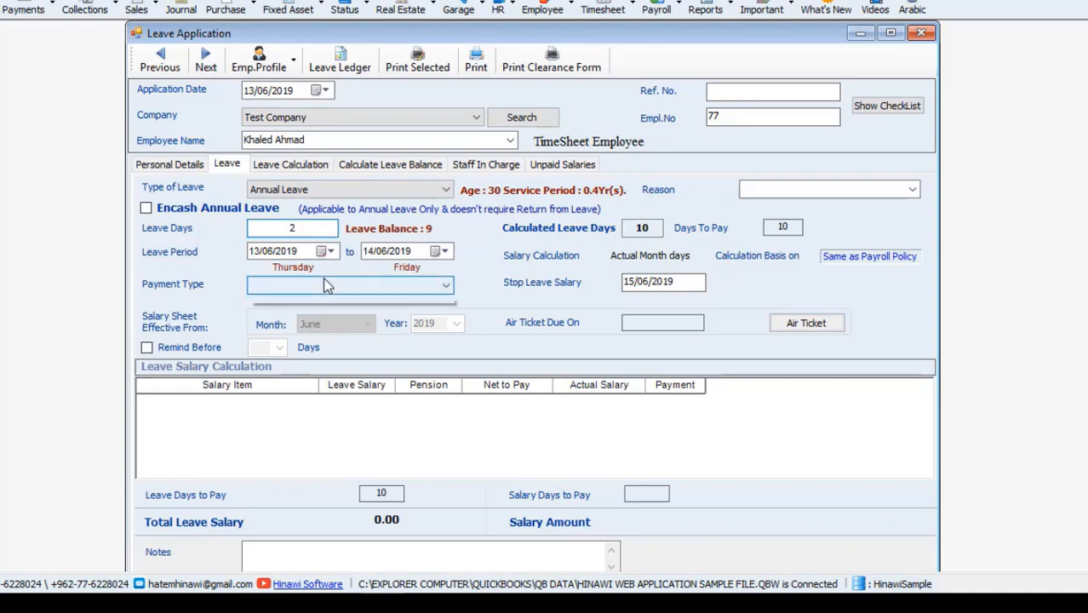
click(325, 314)
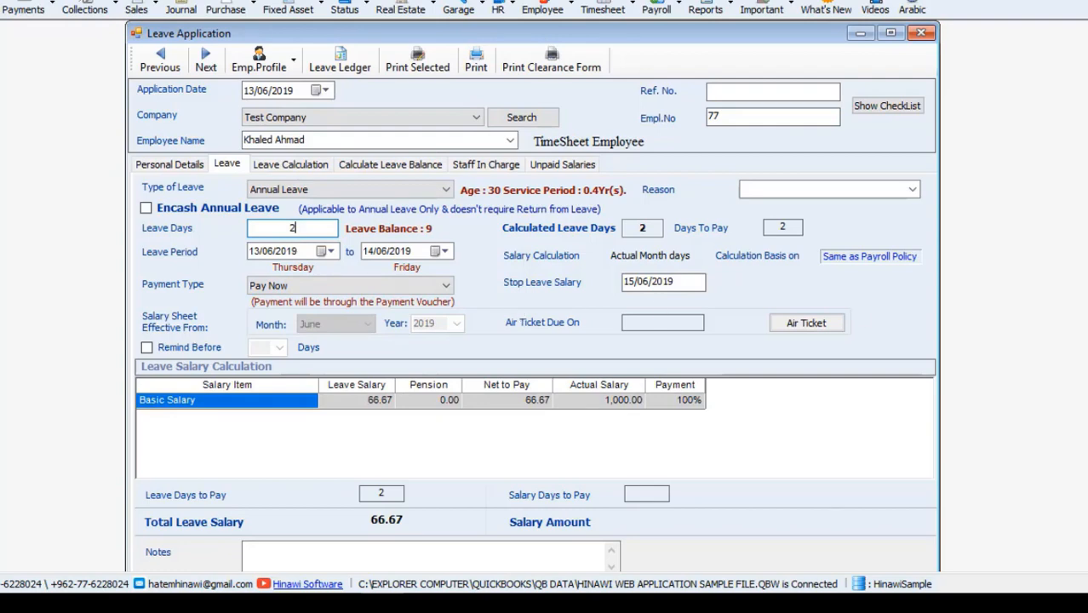
scroll(383, 419, down, 3)
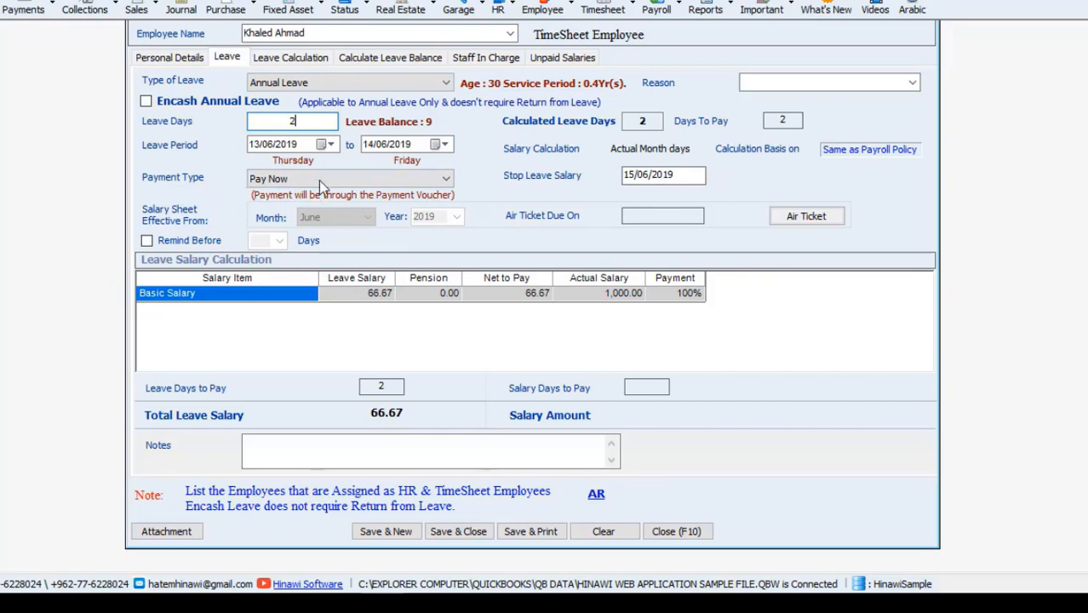
- Add the missing leave reason Going Home and accept the system-generated reference number
click(459, 533)
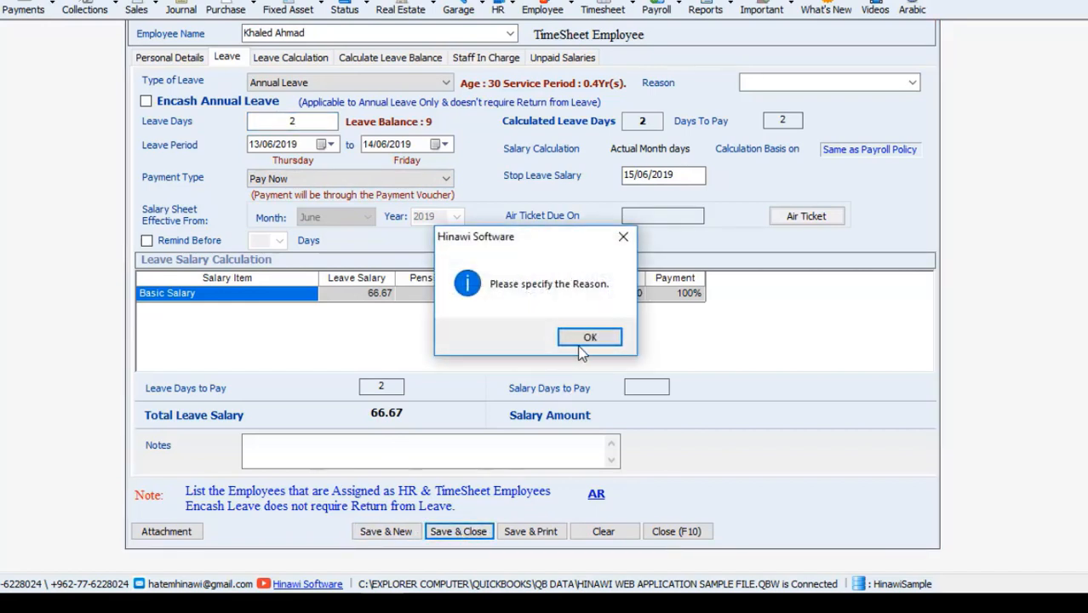
click(588, 338)
click(913, 83)
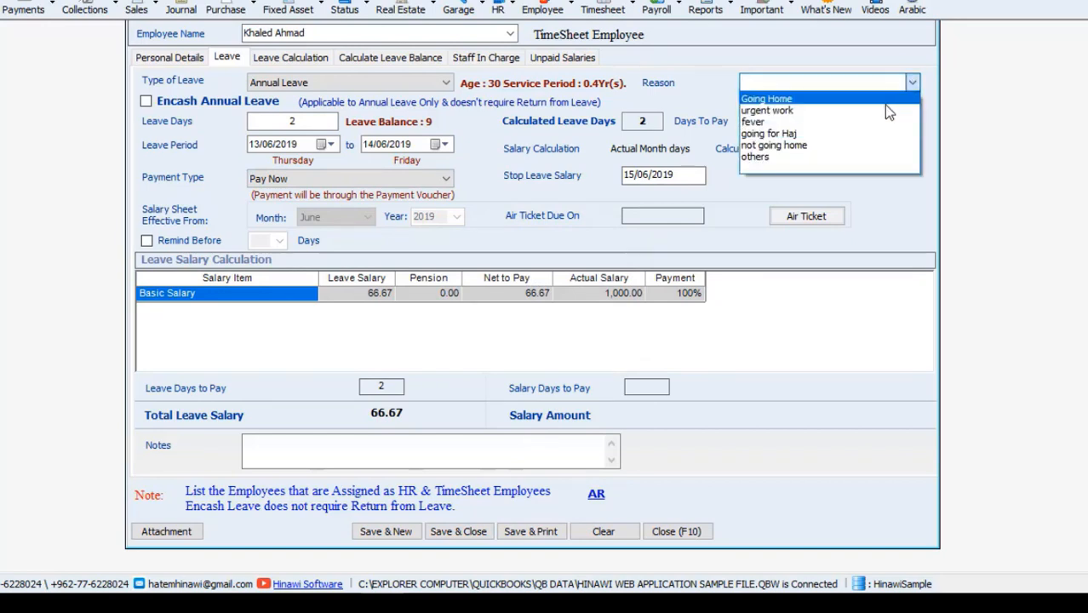
click(884, 103)
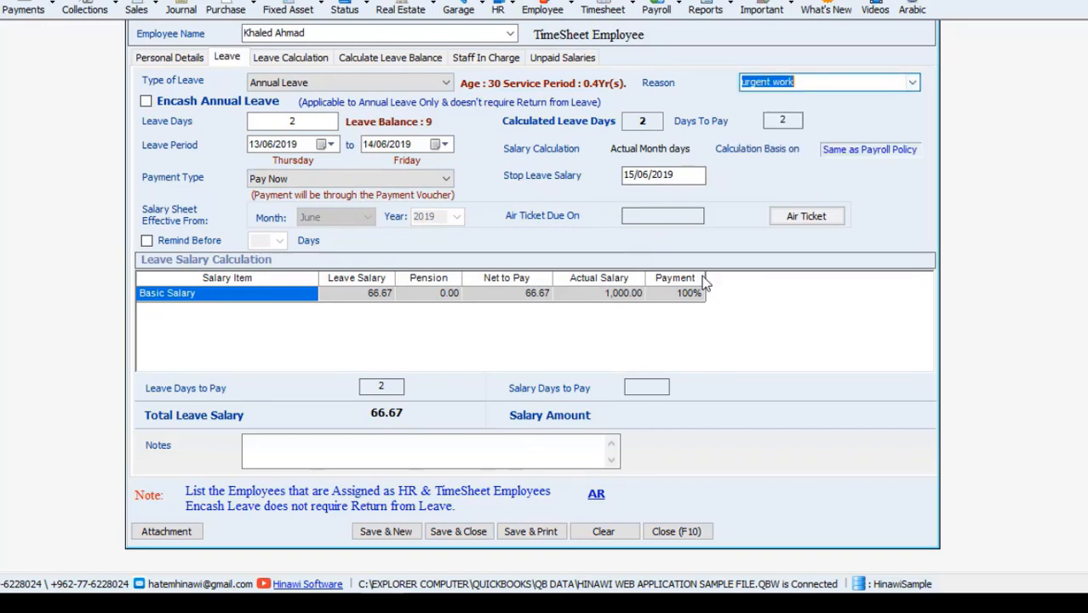
click(474, 536)
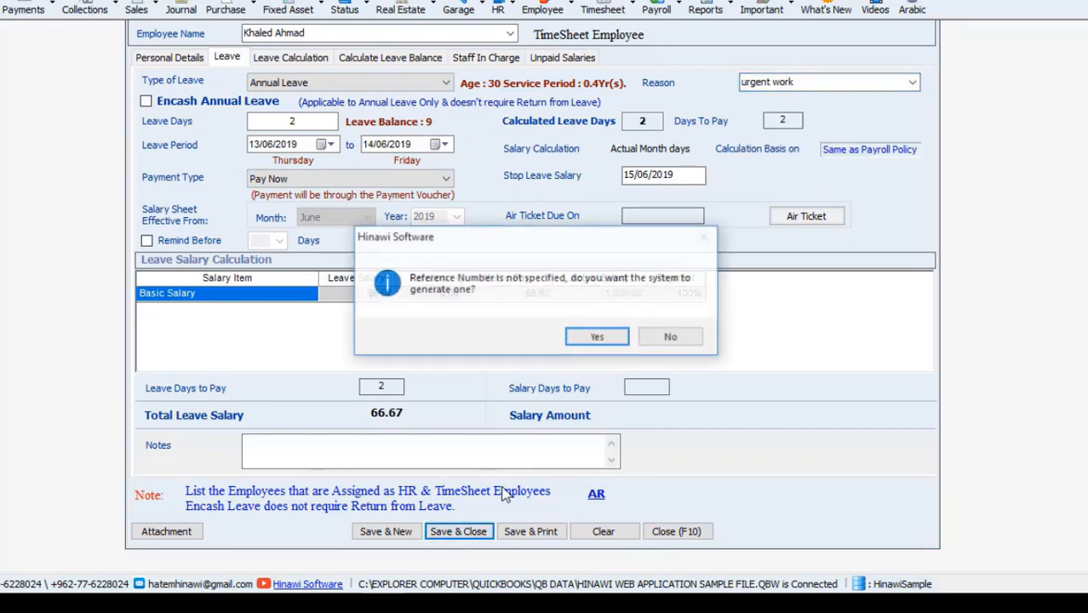
click(599, 339)
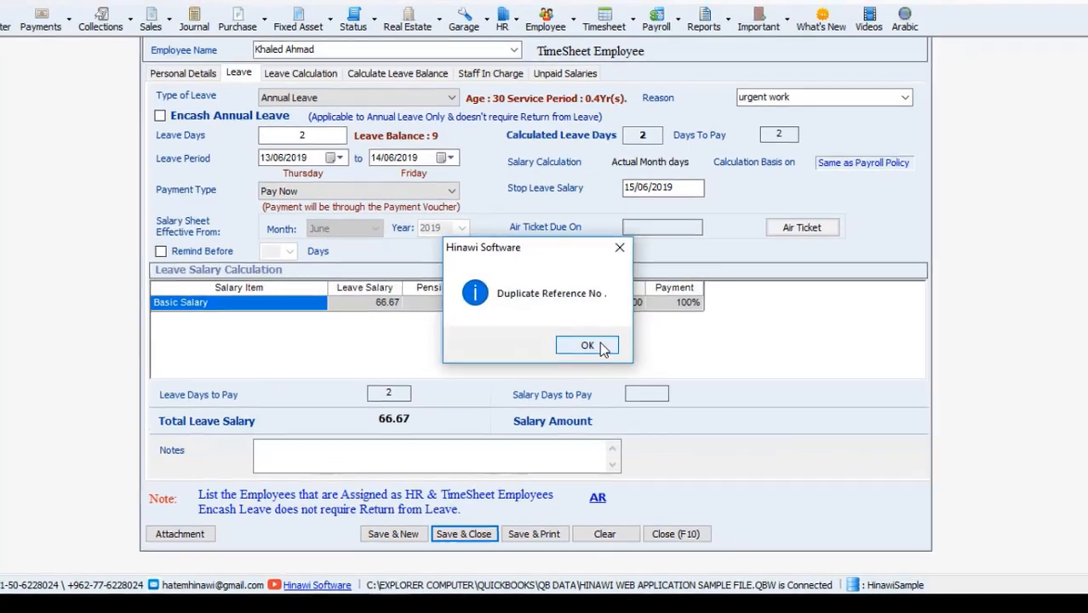
click(598, 338)
- Change the employee number's last digit to 9 and look up the employee, who isn't found
drag(1080, 243, 1072, 185)
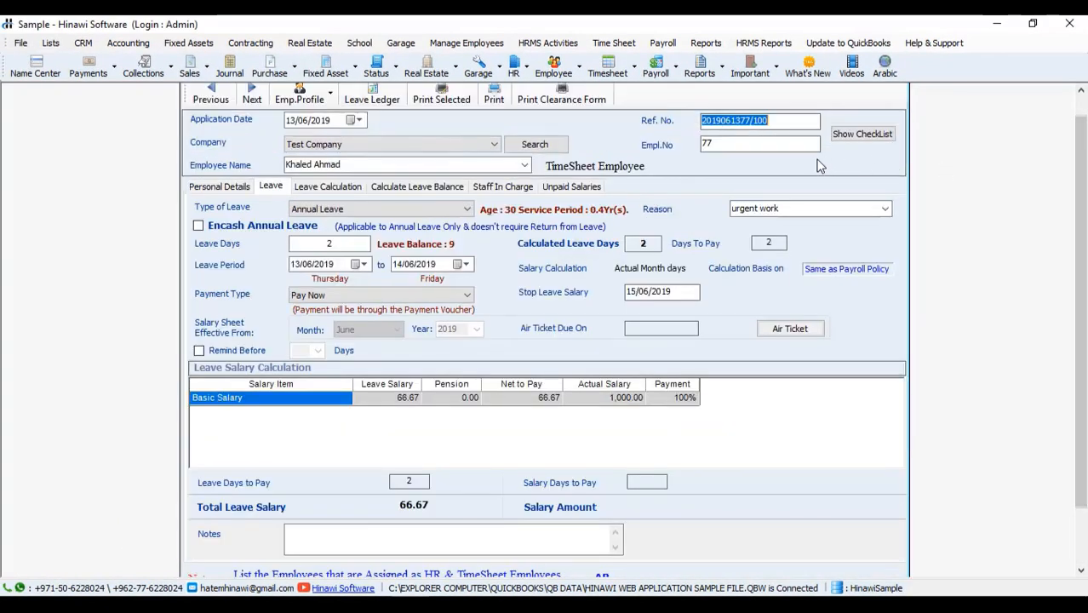
click(779, 149)
key(BackSpace)
text(99)
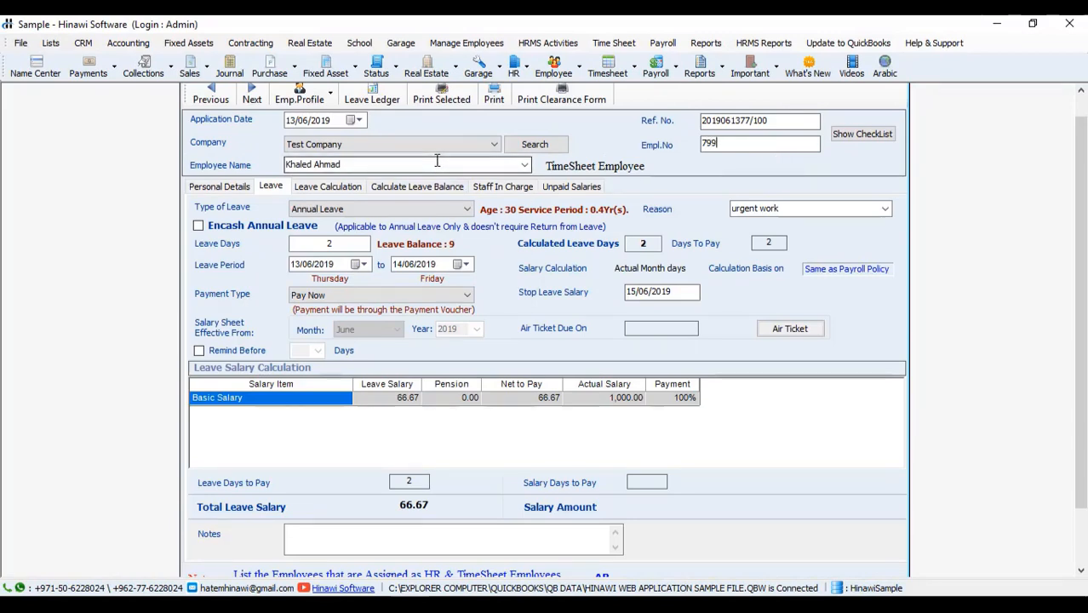
click(505, 165)
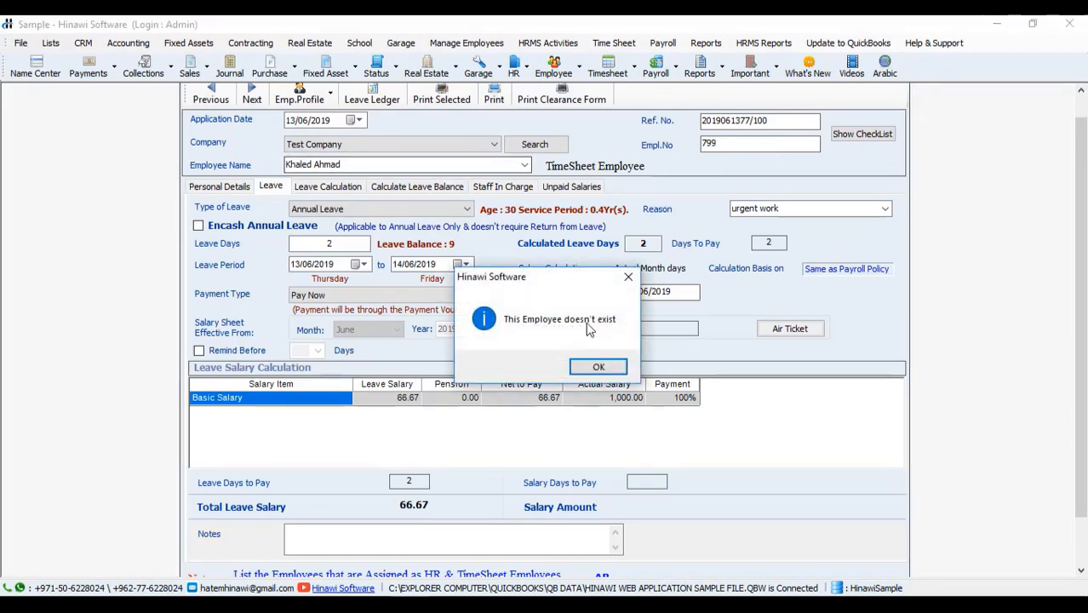
click(597, 367)
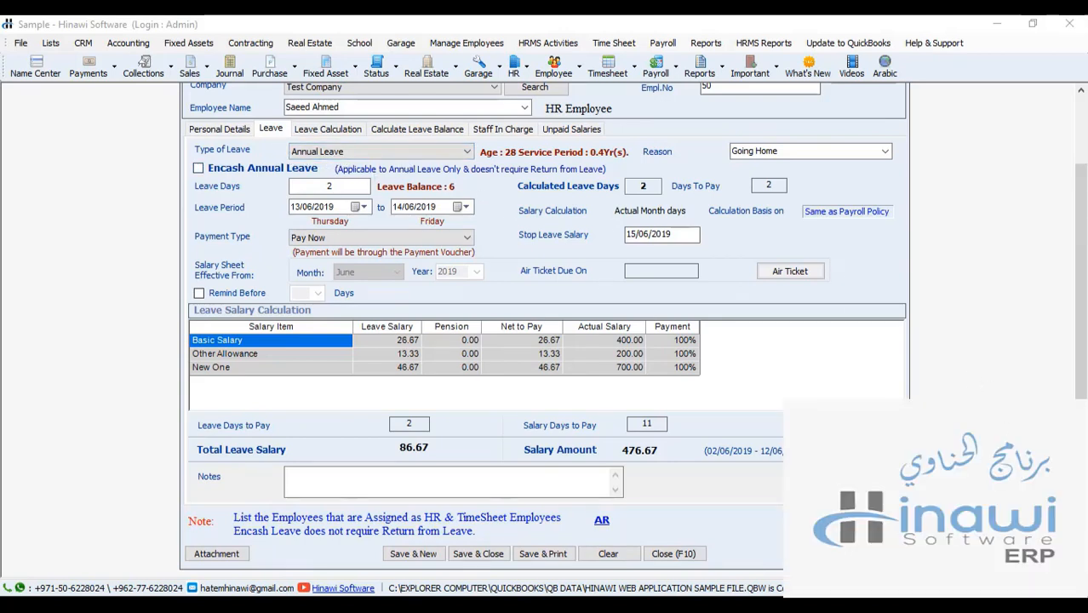
- Save the two-day Annual Leave application with a generated reference number and confirm it saved
click(607, 256)
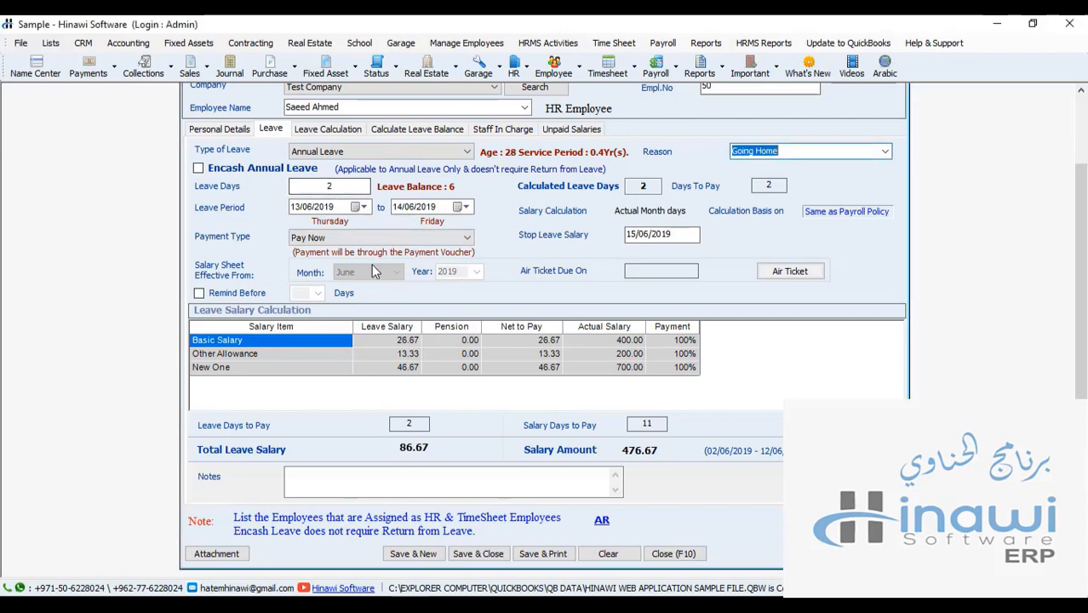
click(485, 554)
click(620, 367)
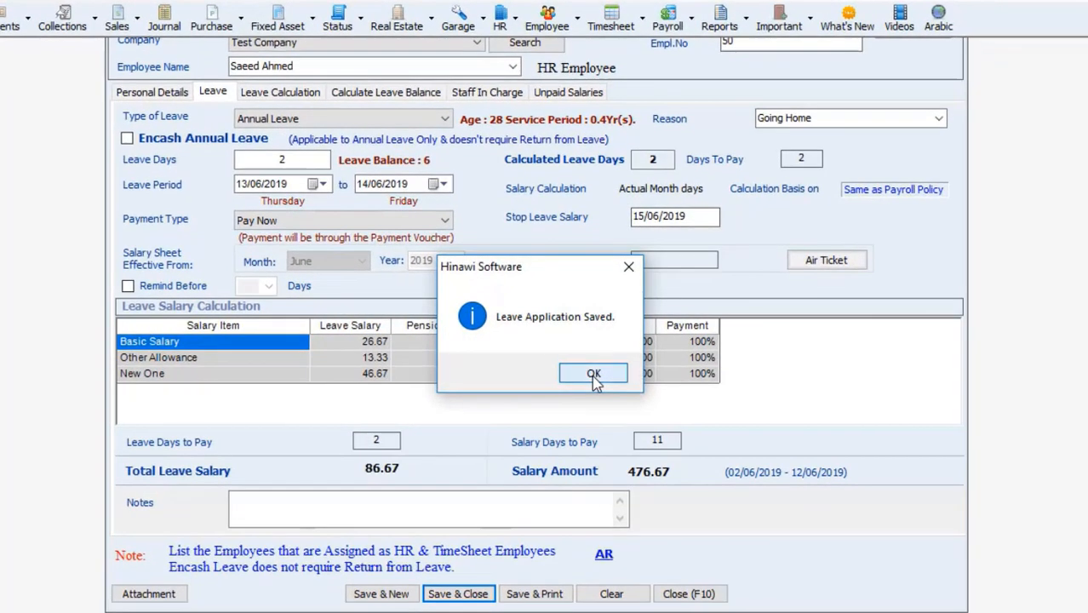
click(606, 369)
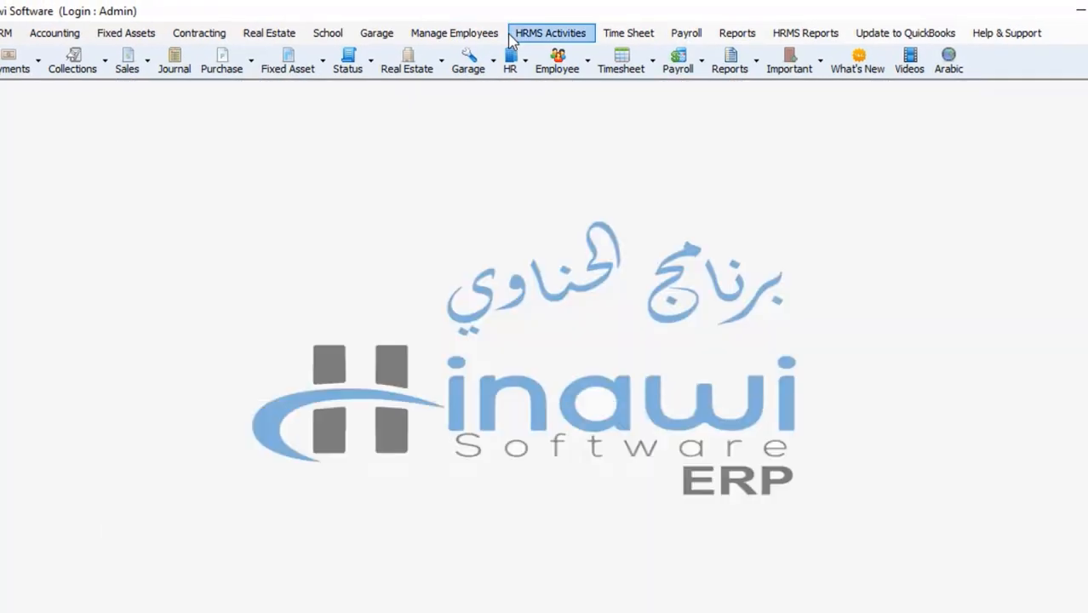
- Approve employee 50's two-day Going Home Annual Leave in Approve Leave, then close the list
click(530, 32)
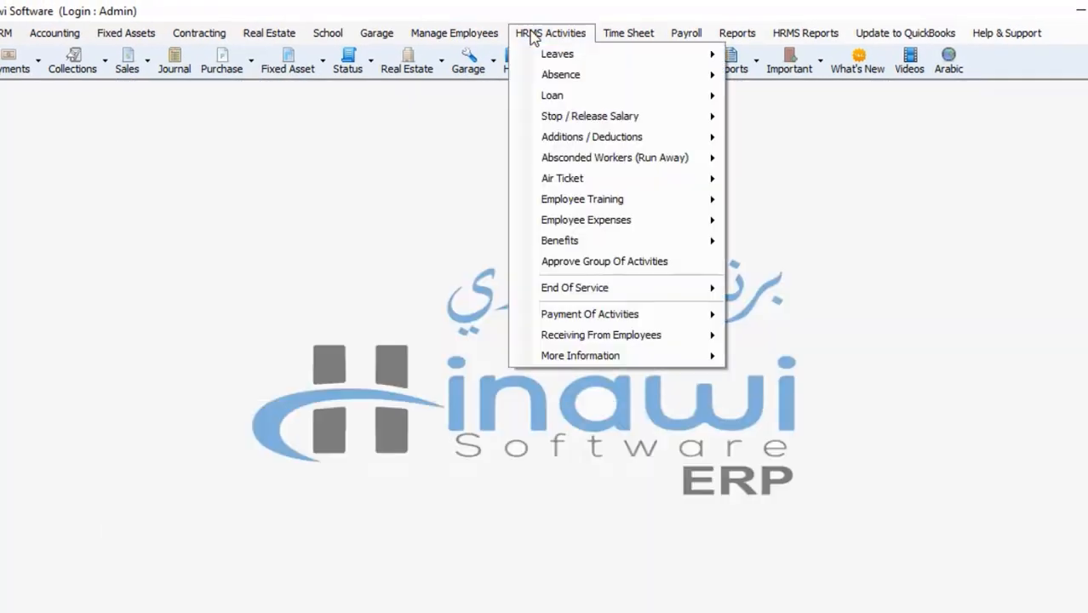
mouse_move(557, 54)
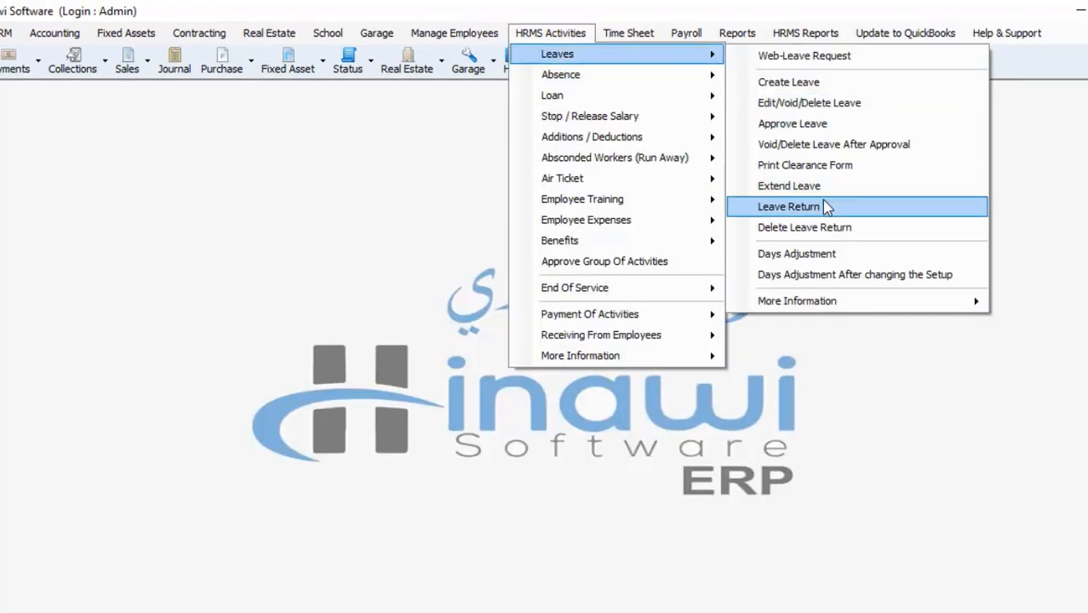
click(789, 125)
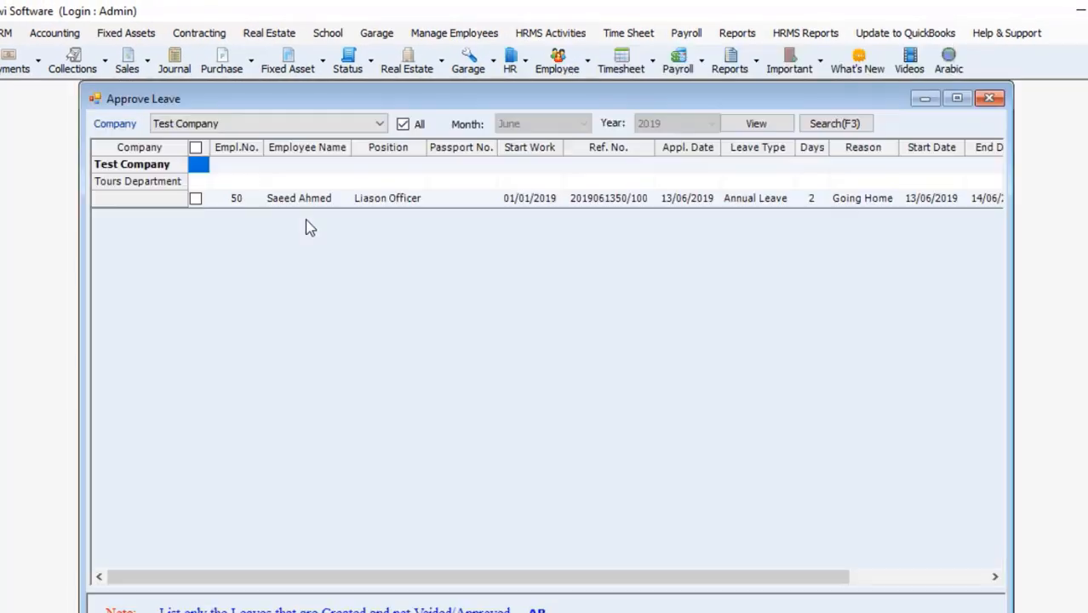
click(197, 201)
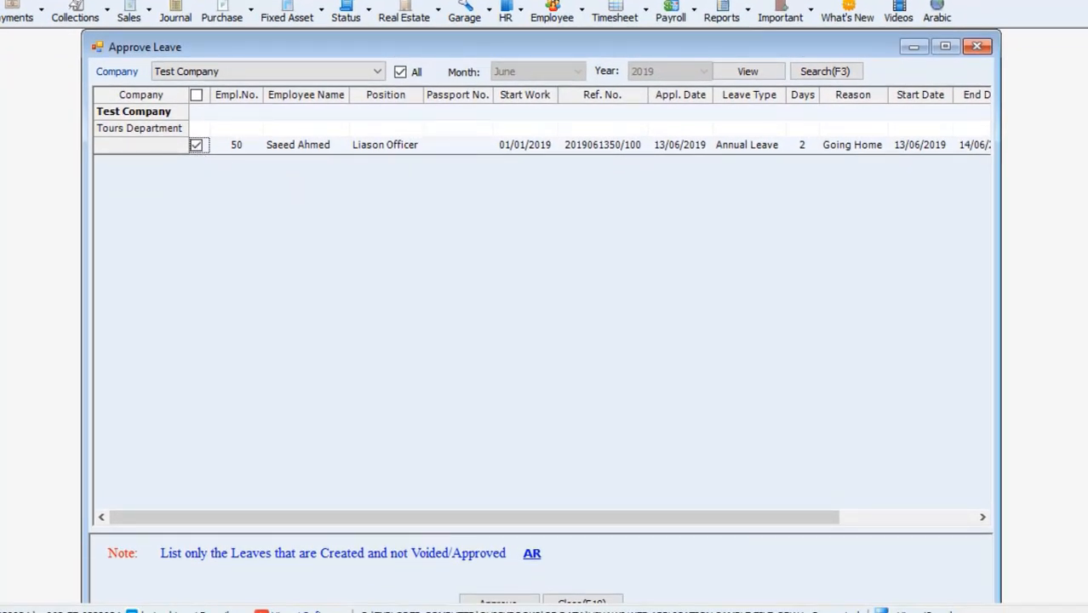
scroll(541, 315, down, 1)
click(502, 562)
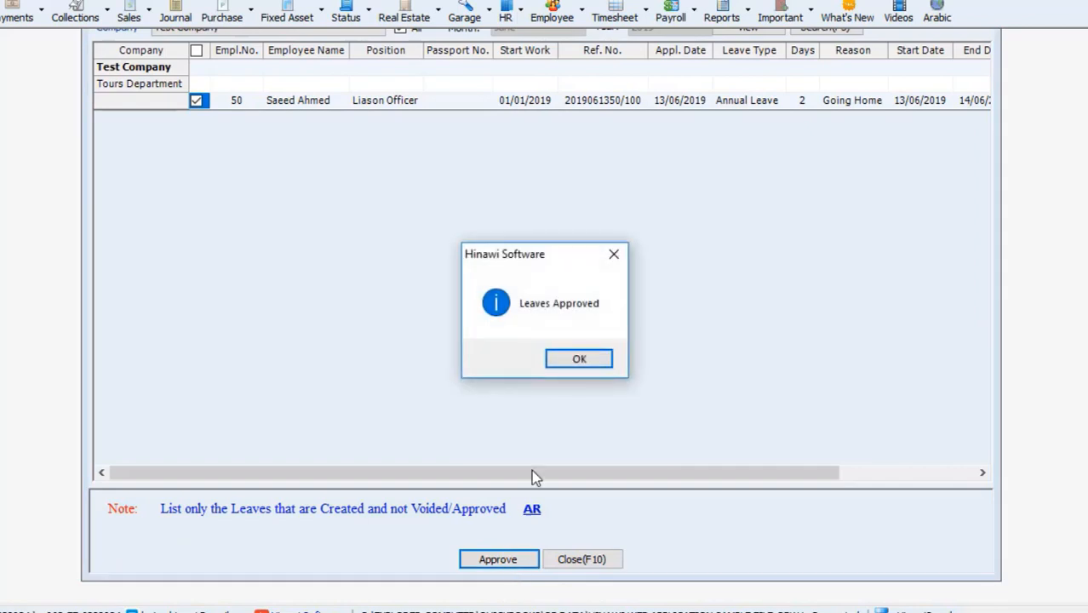
click(566, 364)
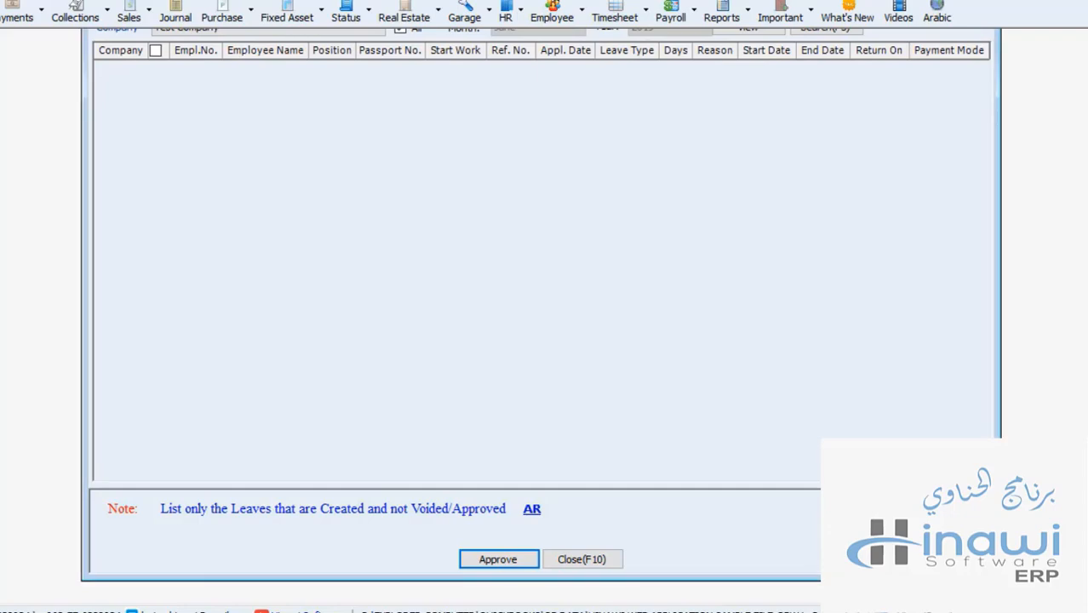
scroll(541, 307, up, 1)
click(988, 47)
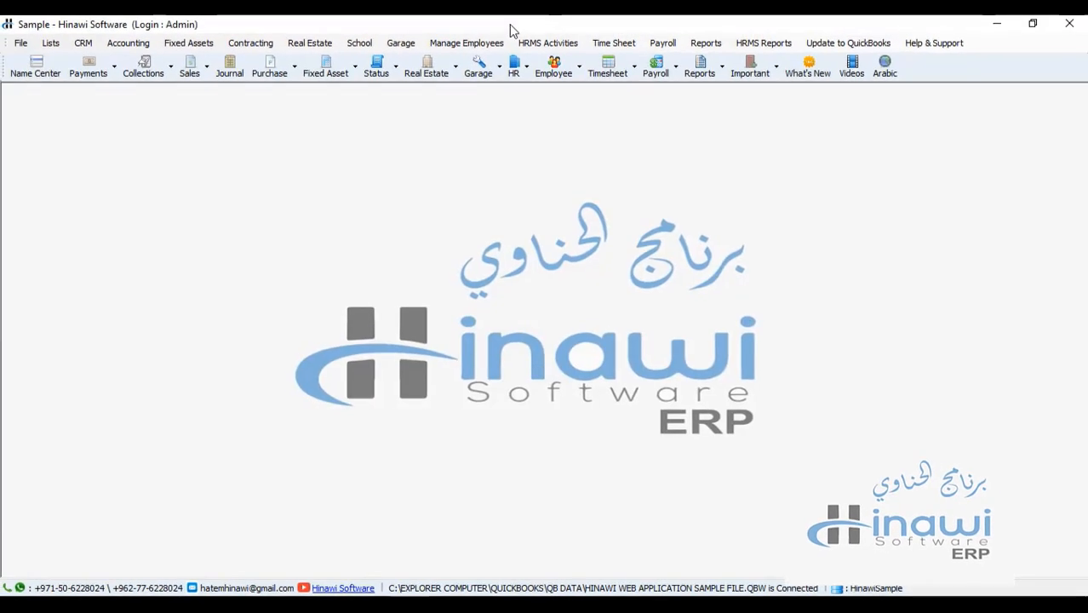
click(544, 10)
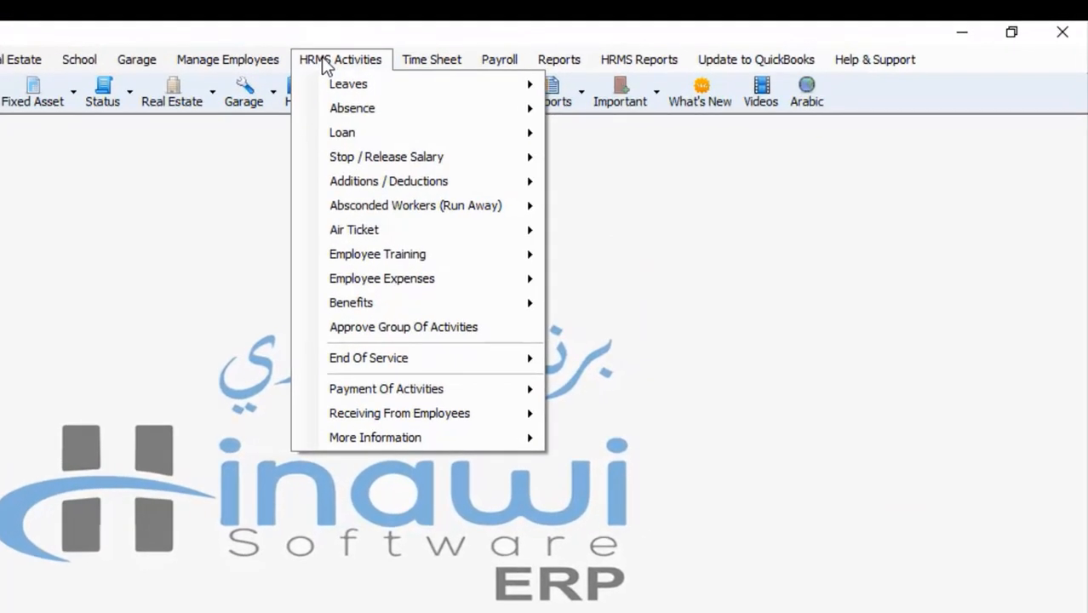
mouse_move(340, 89)
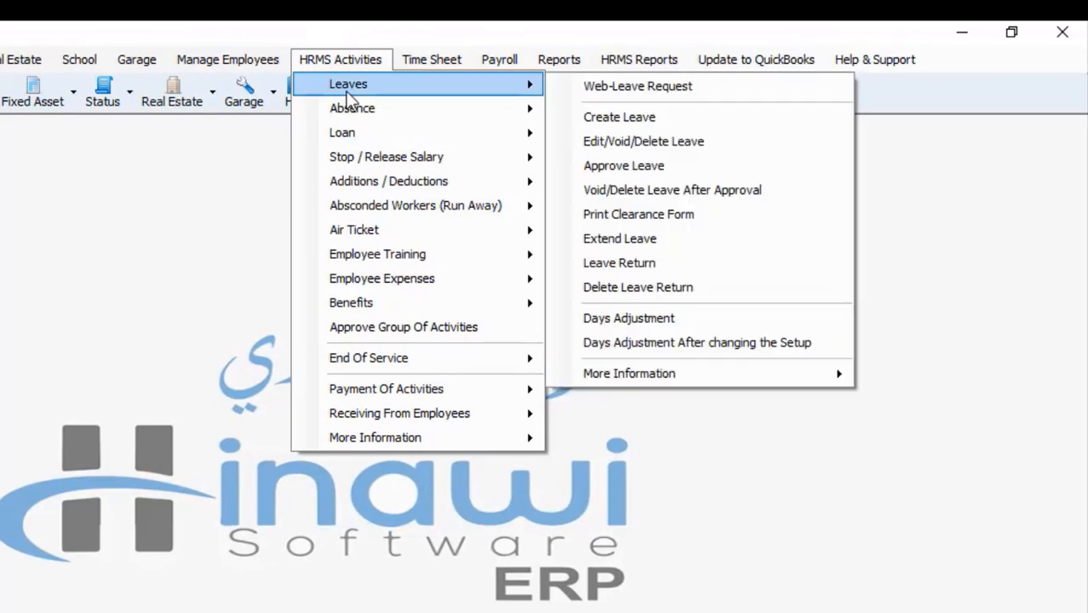
click(658, 262)
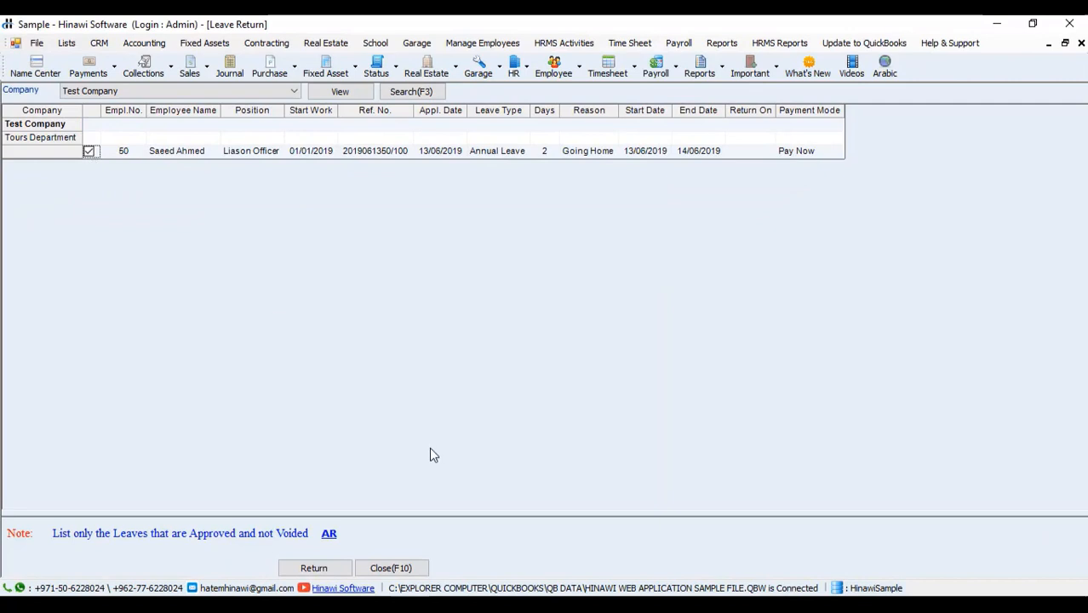
click(315, 567)
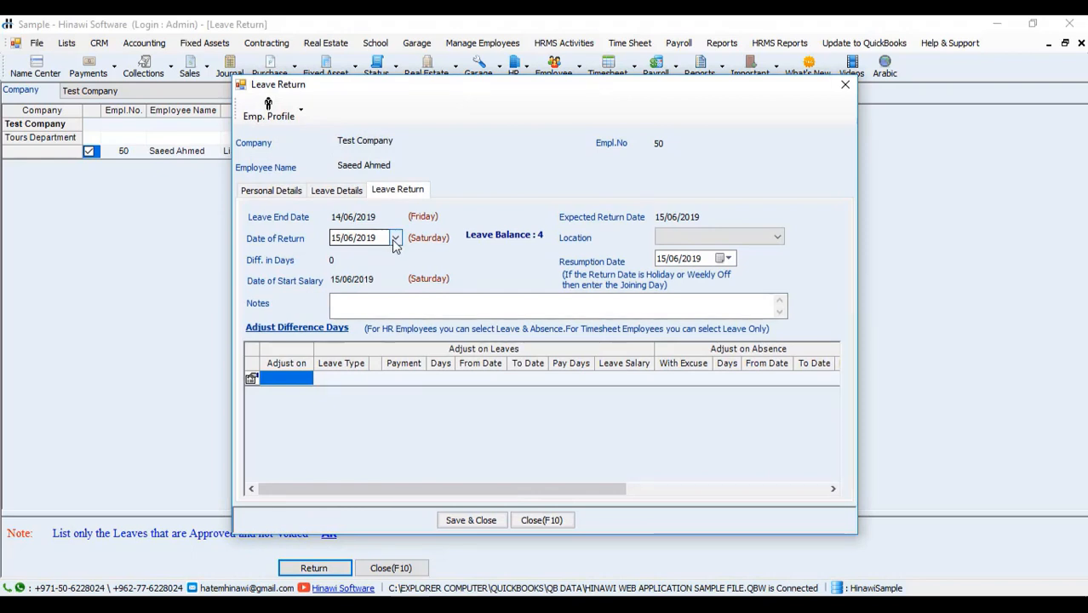
click(394, 239)
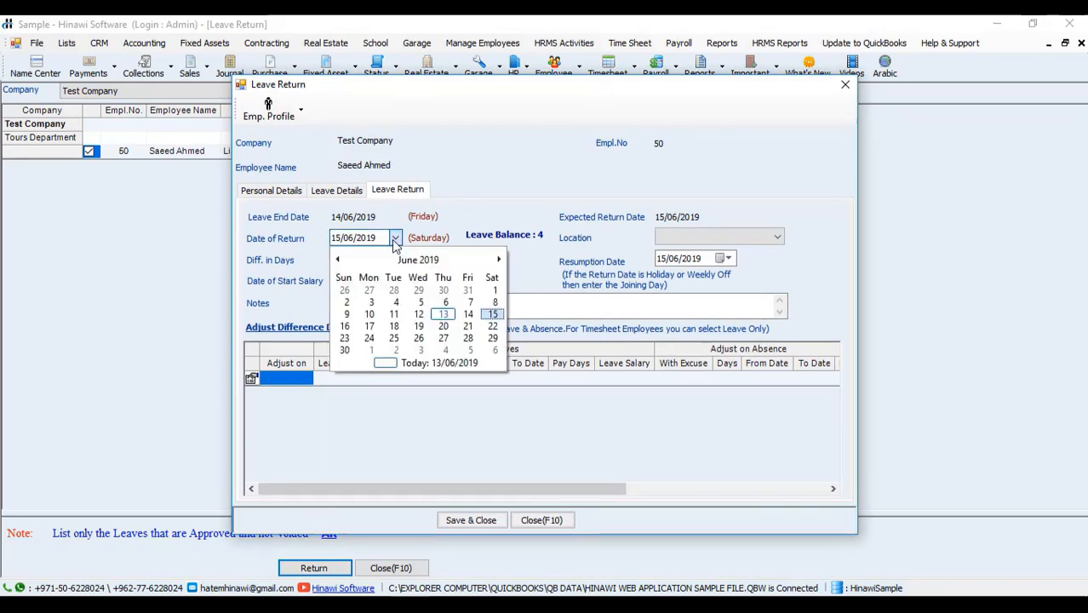
click(467, 315)
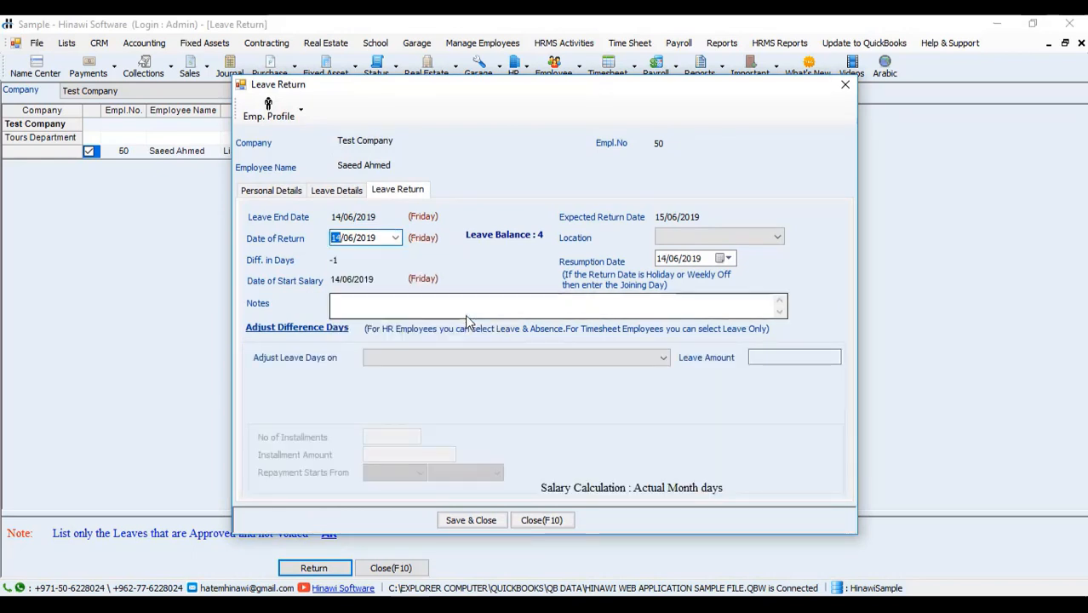
click(487, 309)
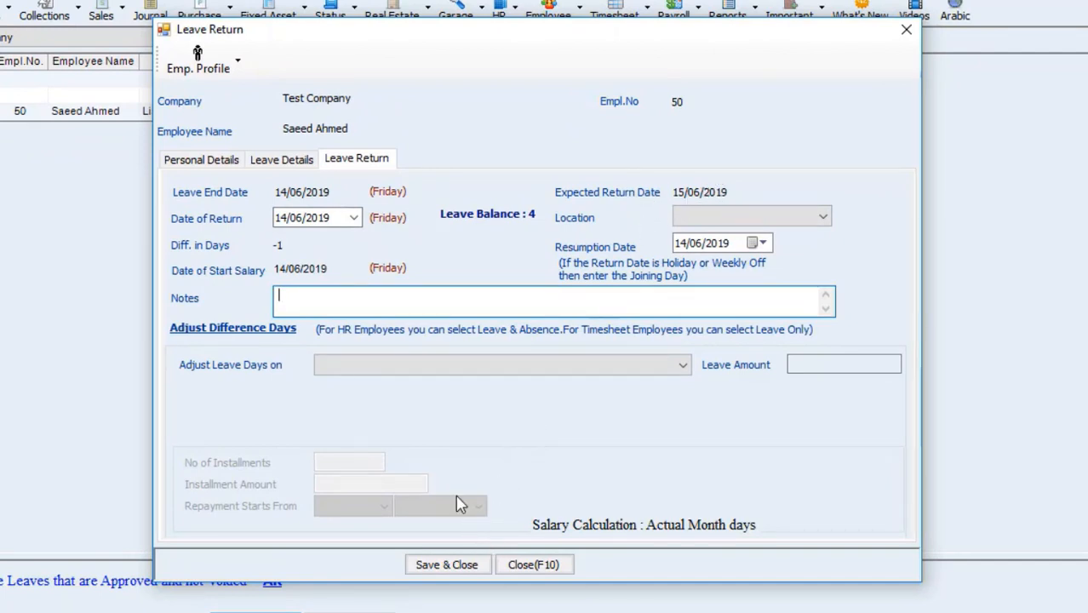
click(453, 565)
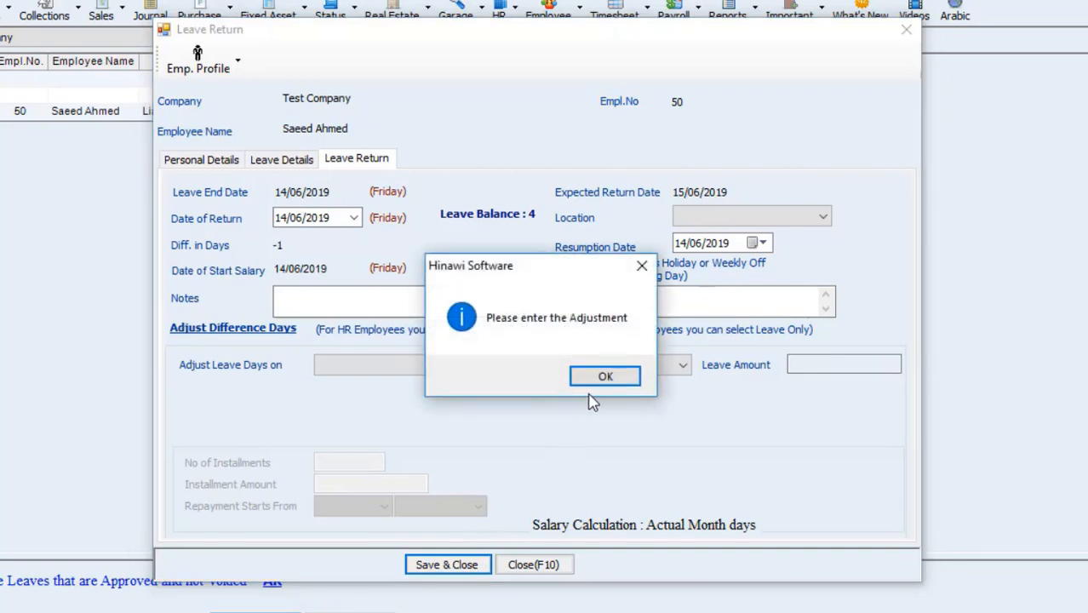
click(596, 384)
click(658, 368)
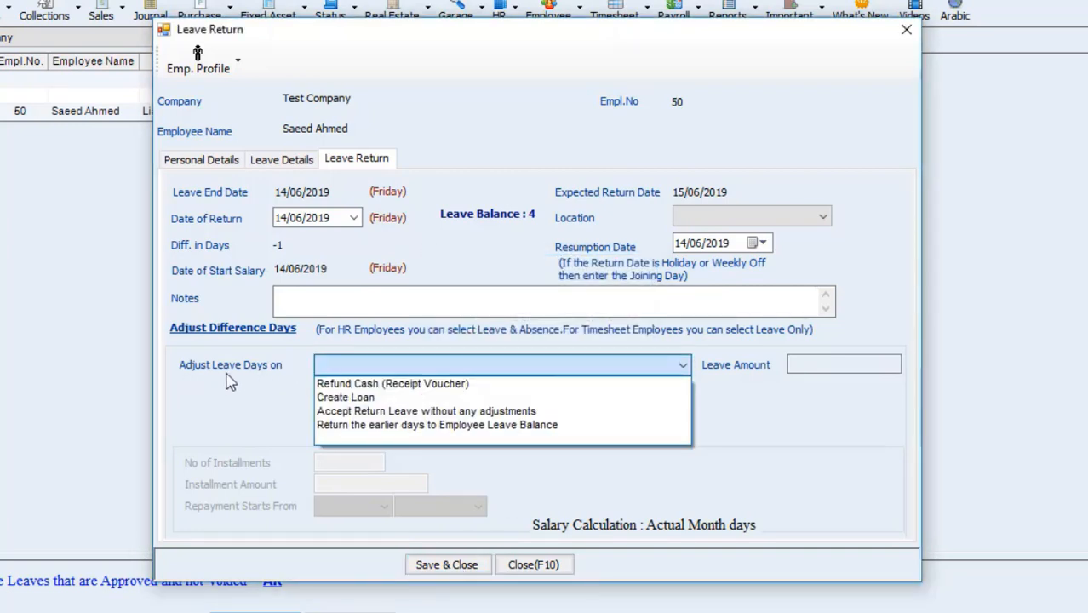
click(390, 384)
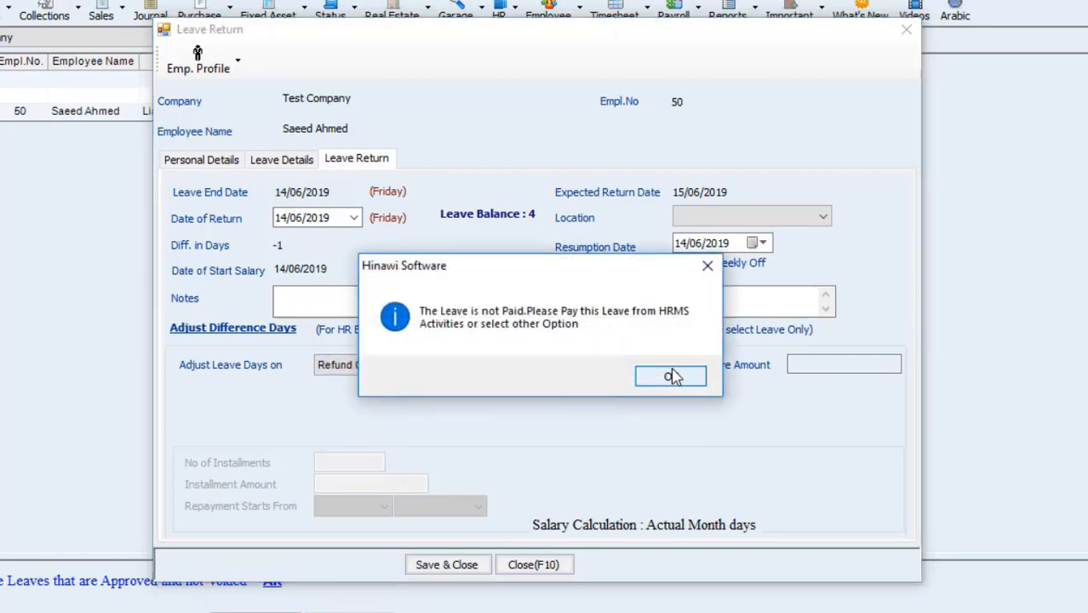
click(671, 377)
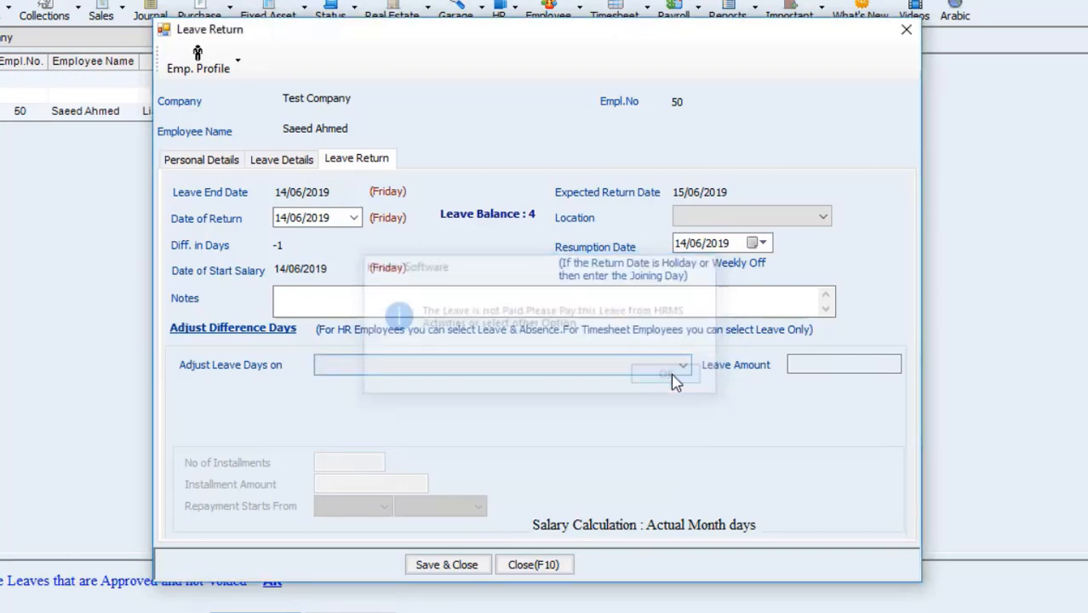
click(905, 34)
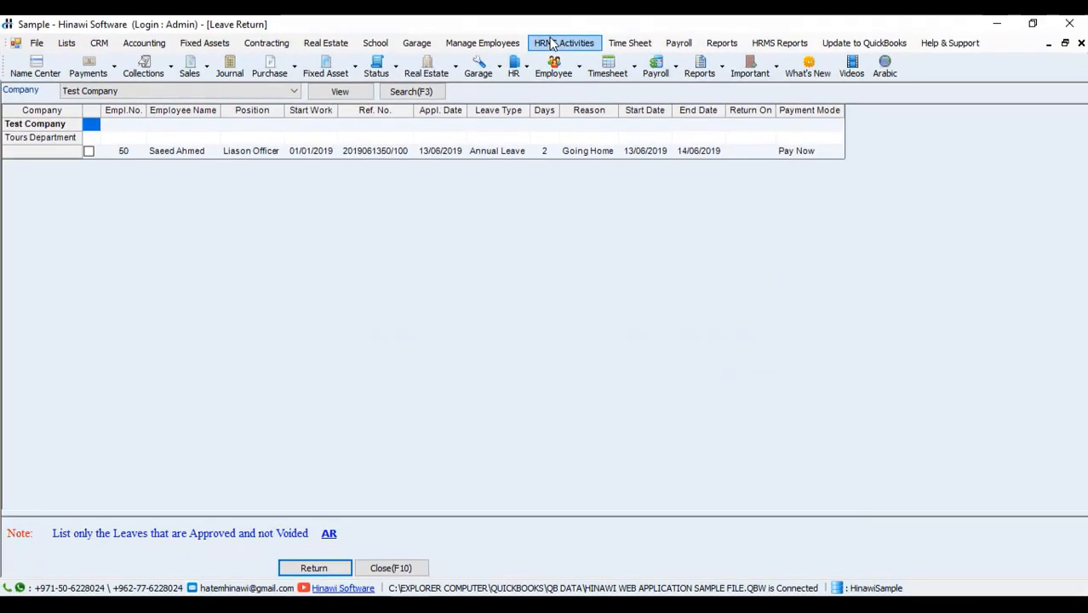
- Open Pay Leave-HR Employees from HRMS Activities > Payment Of Activities
click(569, 41)
mouse_move(579, 289)
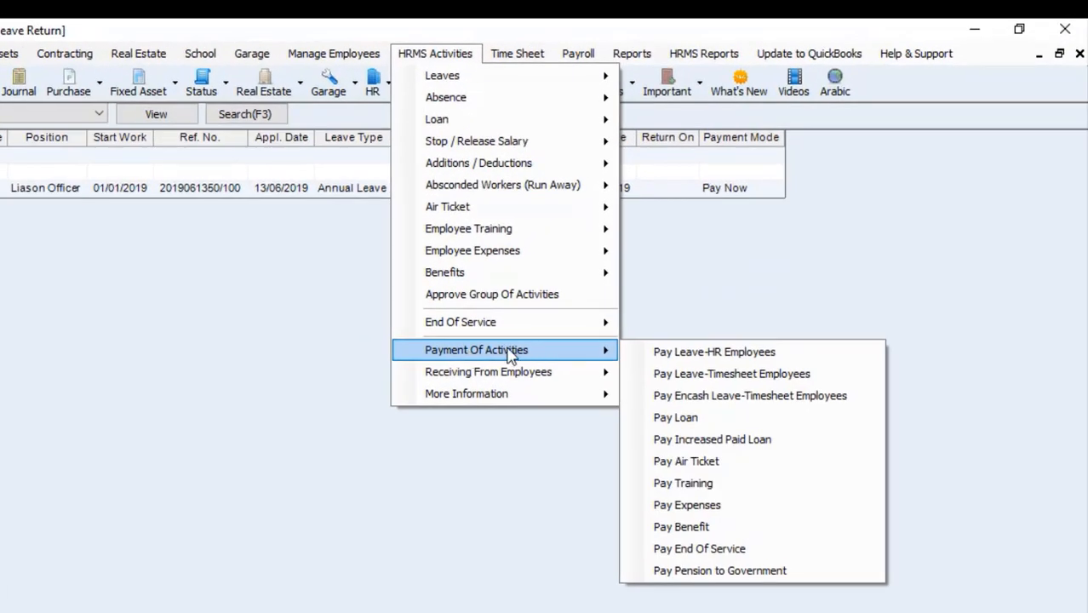
mouse_move(515, 380)
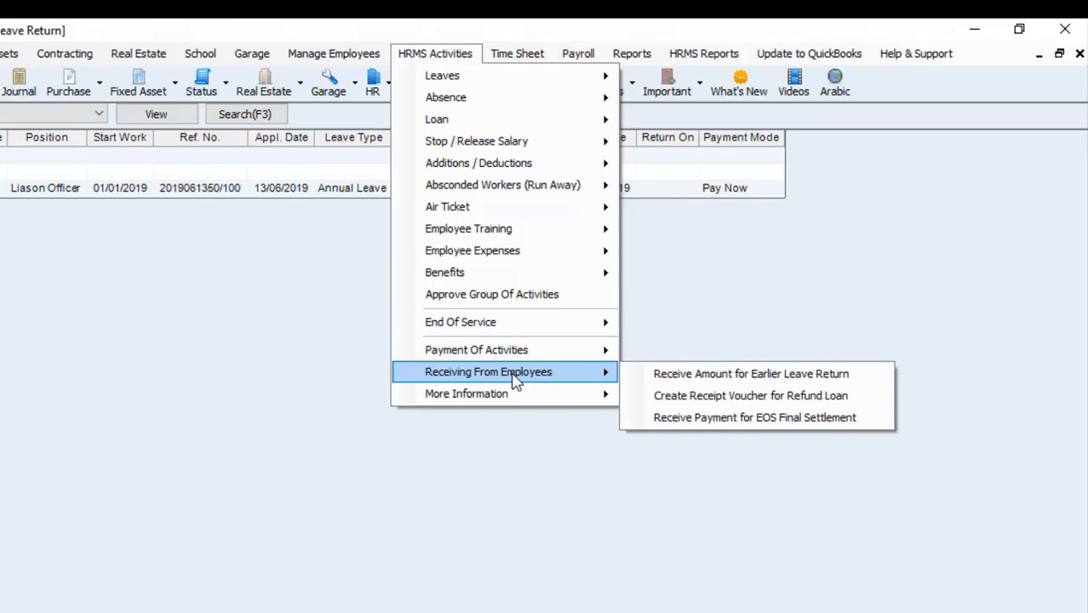
mouse_move(534, 353)
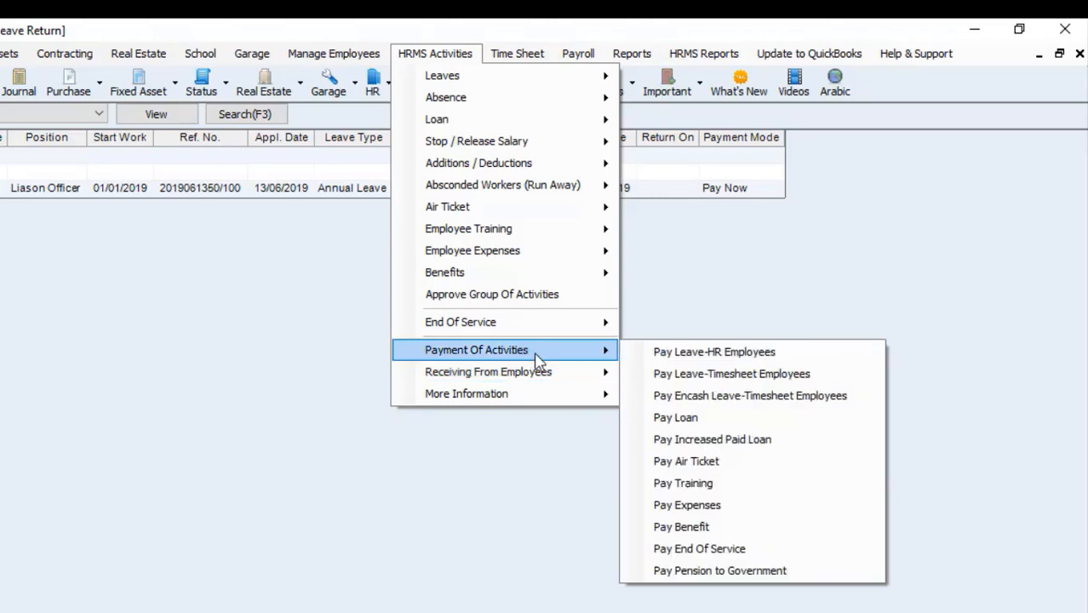
click(702, 355)
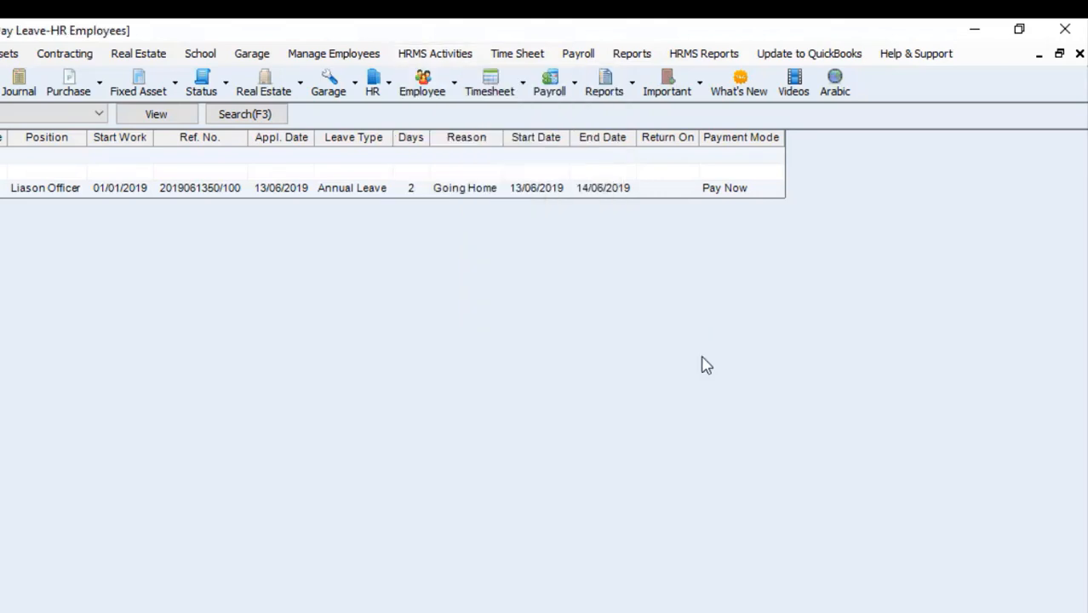
- List pending leaves, tick the employee's leave, and try paying it; it's refused as not updated to accounting
click(303, 144)
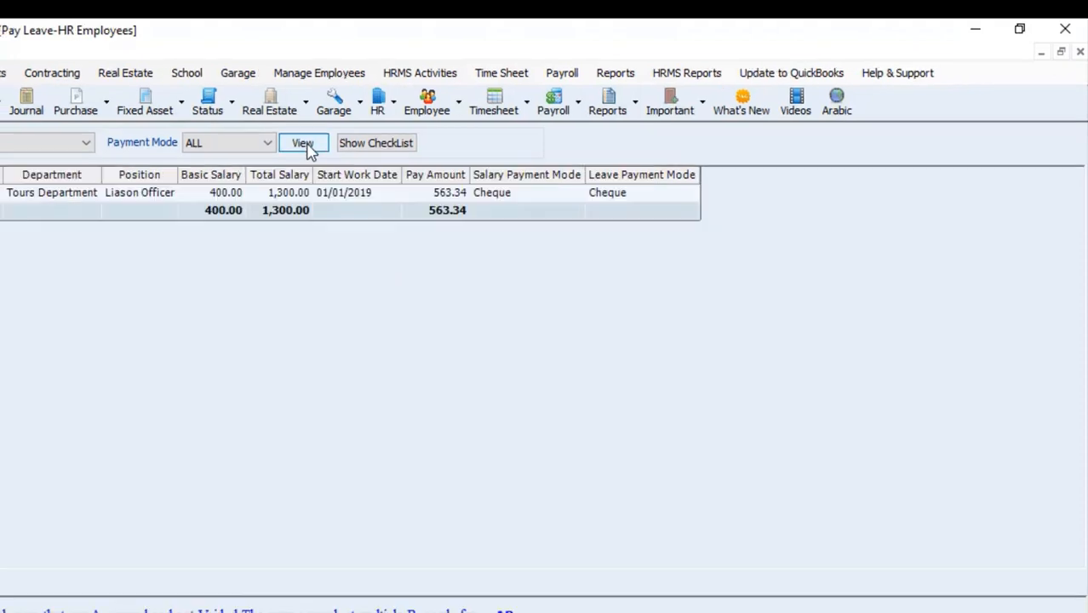
click(86, 156)
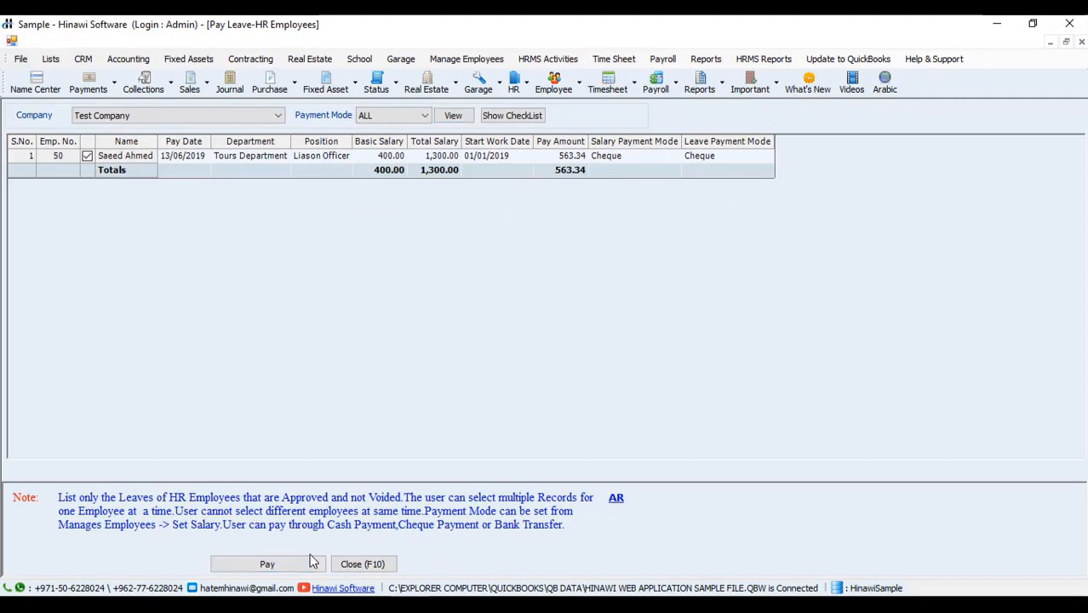
click(312, 561)
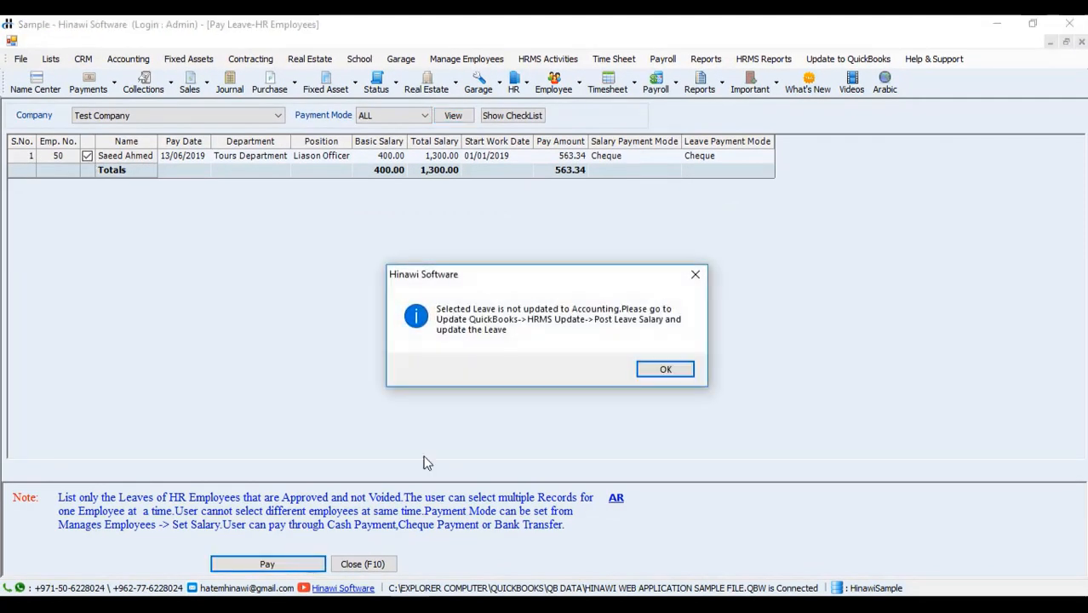
click(665, 370)
click(837, 61)
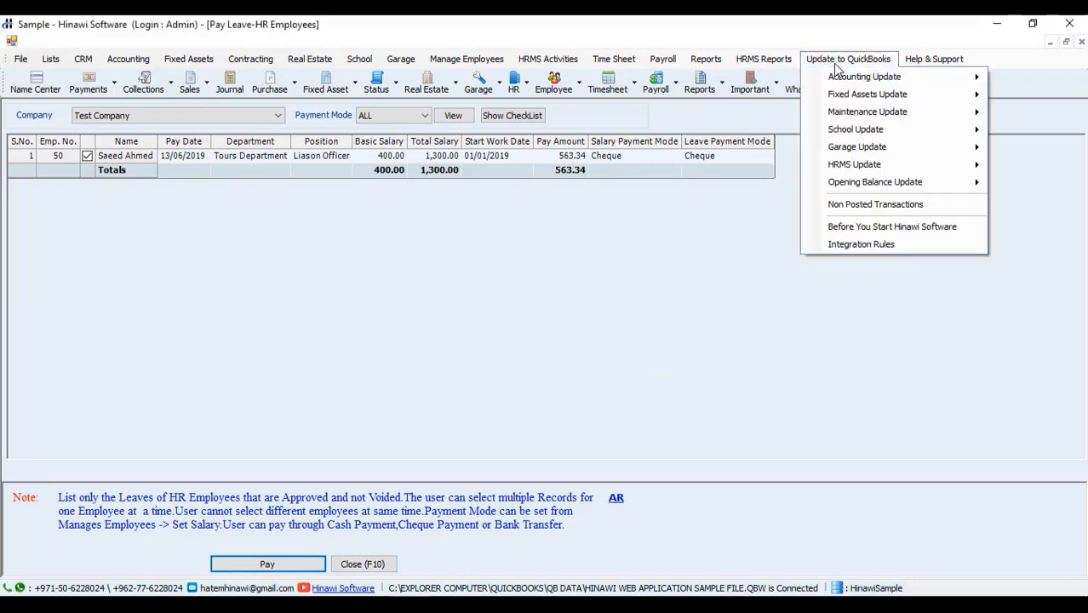
click(274, 566)
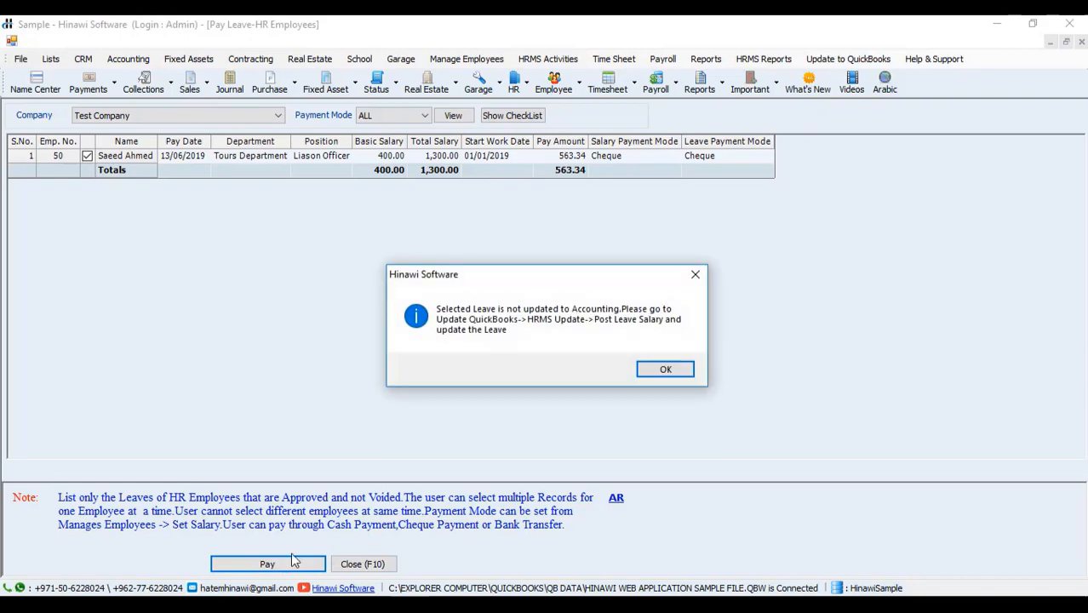
click(665, 368)
- Open Post Leave Salary from Update to QuickBooks > HRMS Update
click(830, 61)
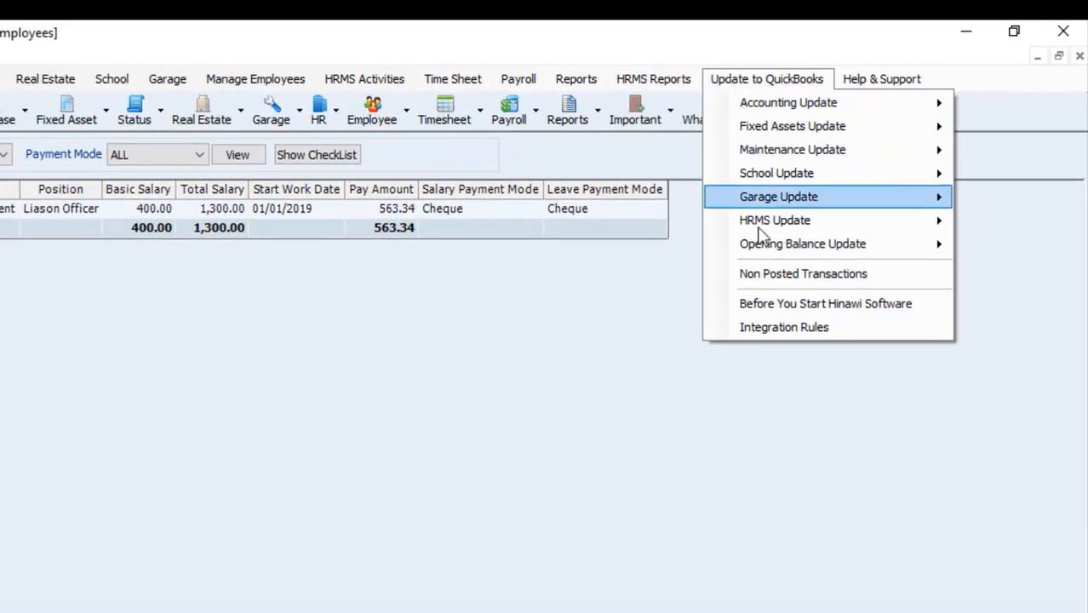
mouse_move(742, 218)
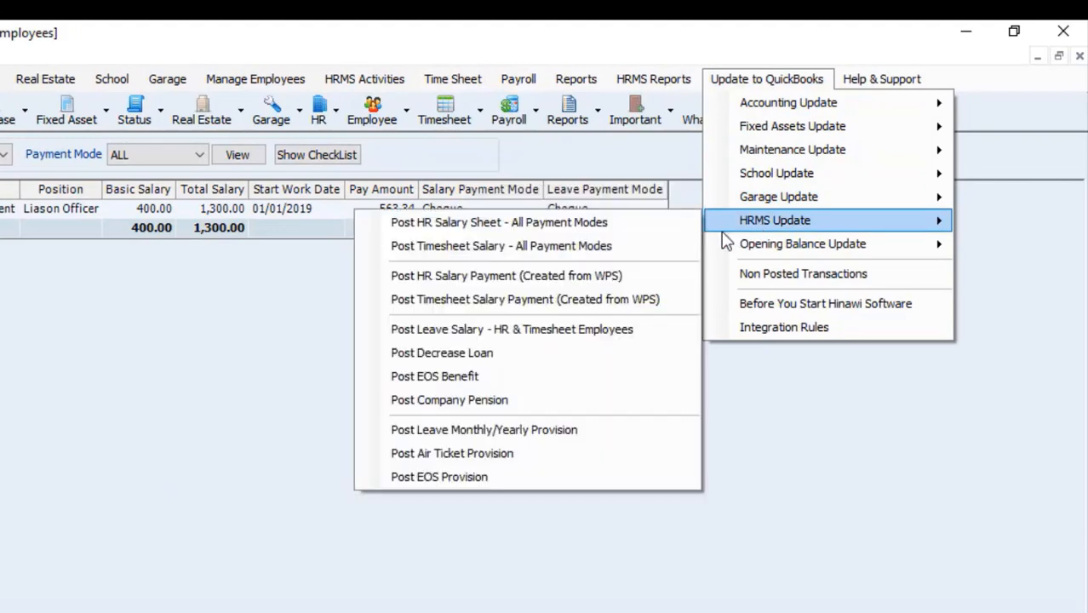
click(596, 332)
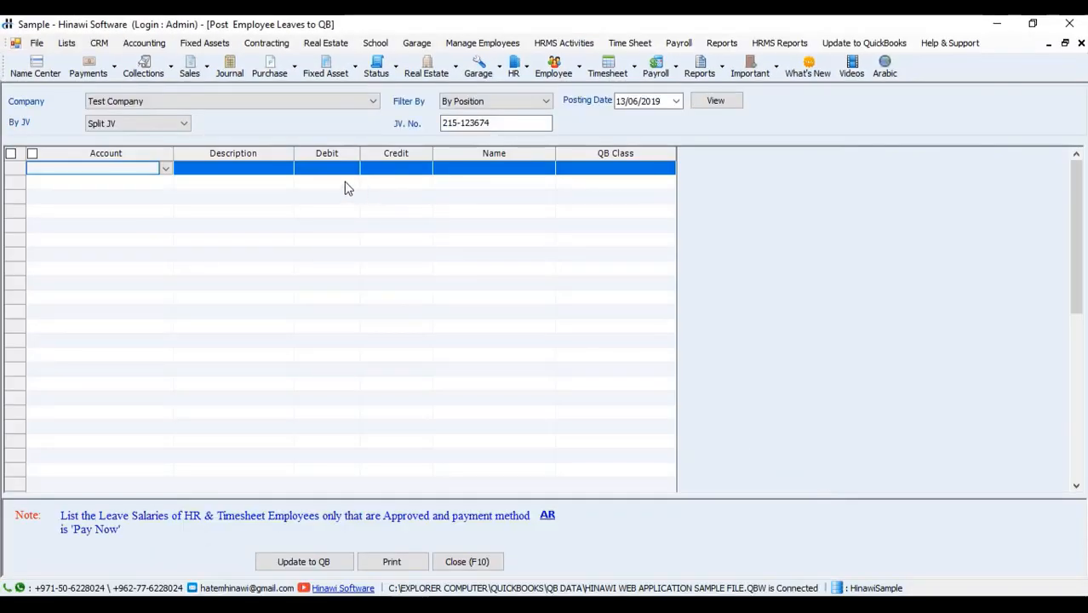
- Load the leave salary entries, assign 01202 Petty Cash 2 to both, and tick the first
click(715, 100)
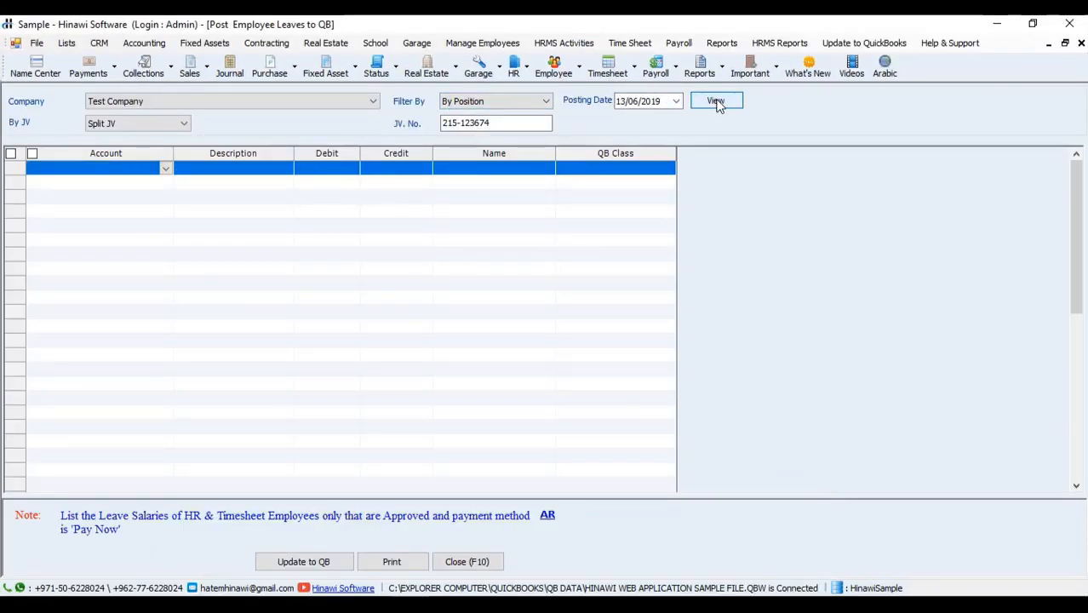
click(160, 173)
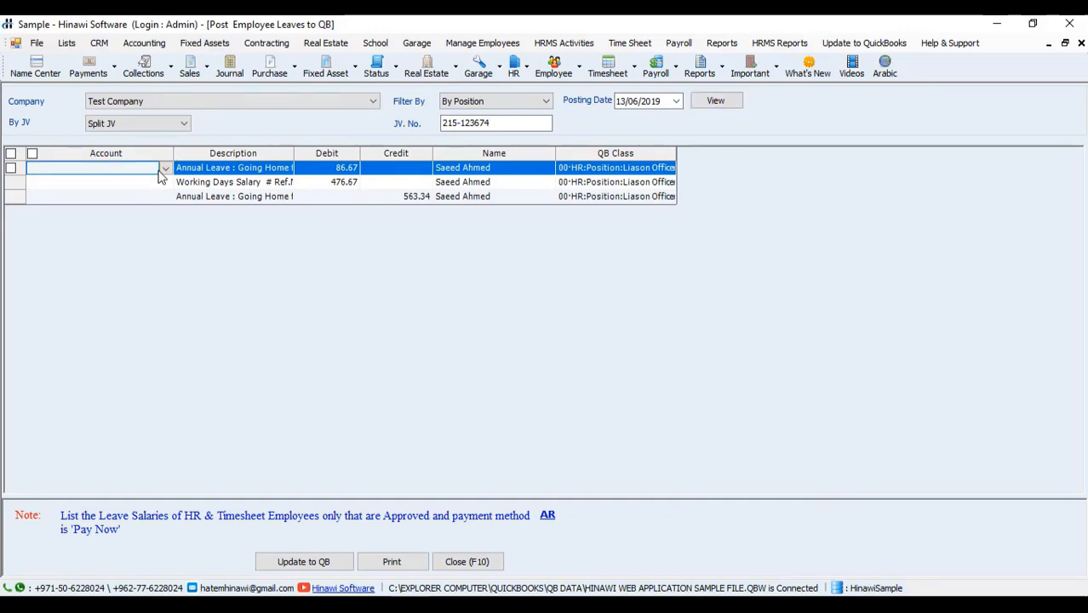
click(164, 171)
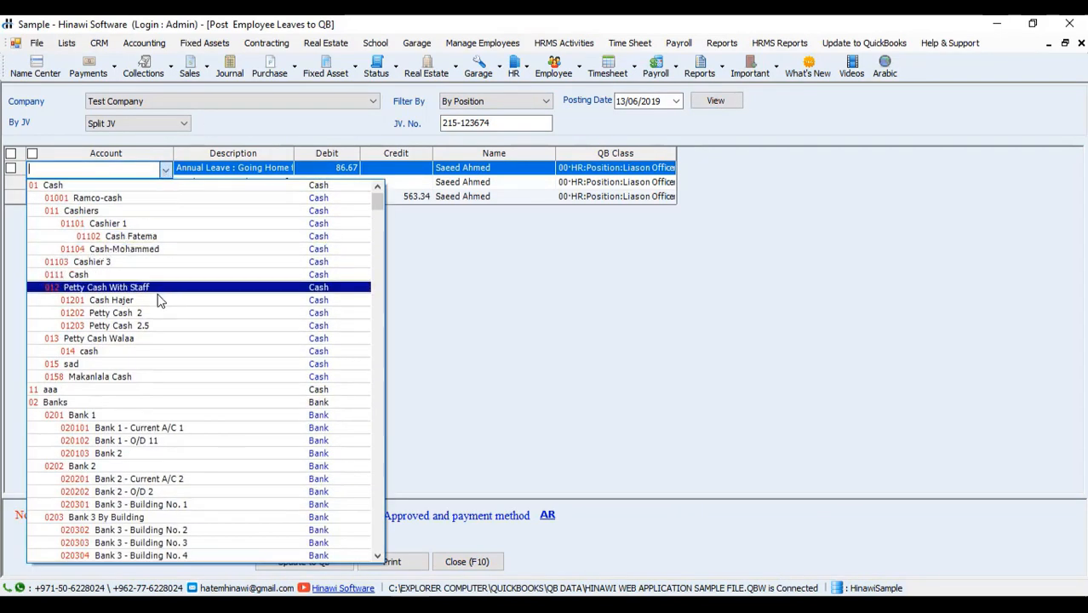
click(158, 313)
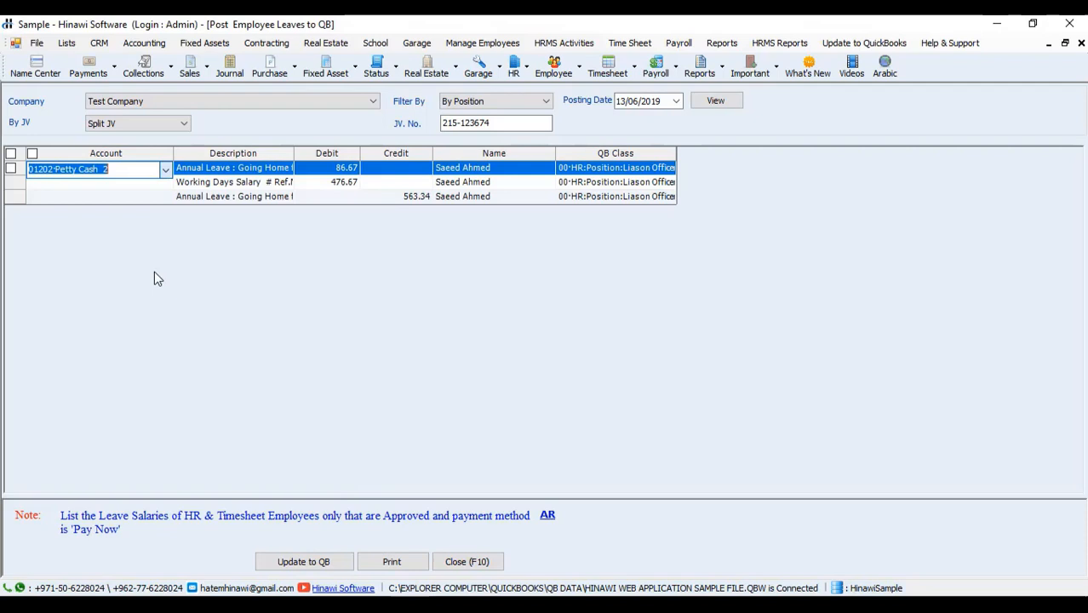
click(160, 185)
click(165, 186)
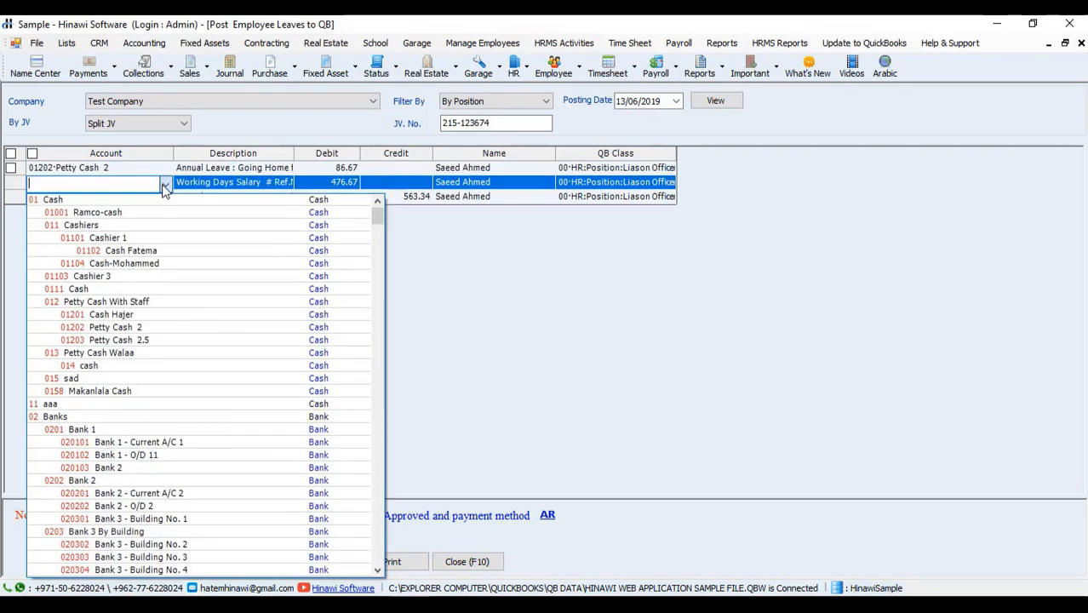
click(172, 332)
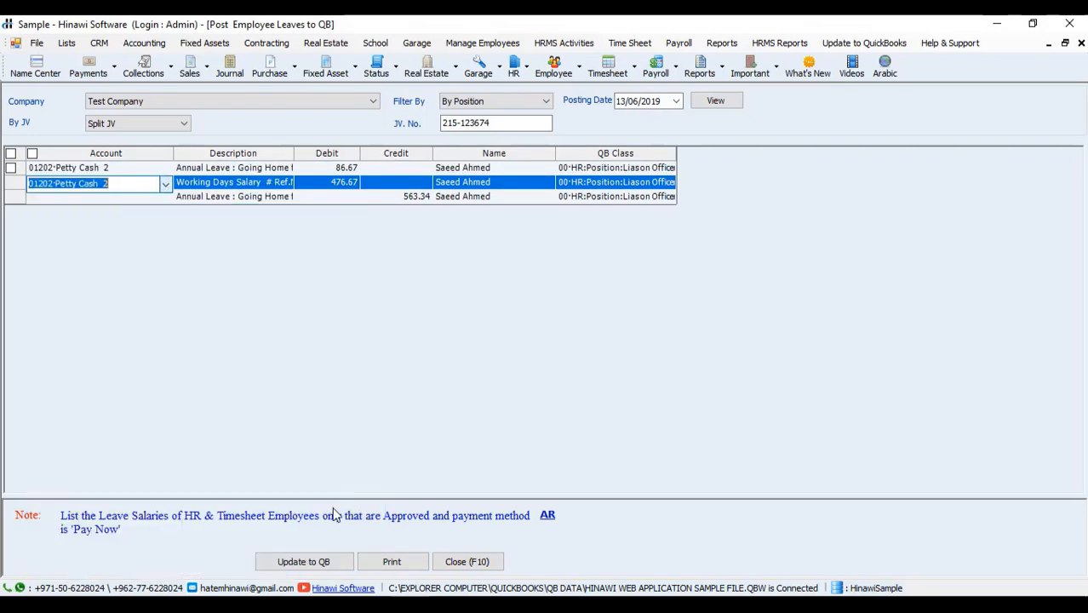
click(10, 168)
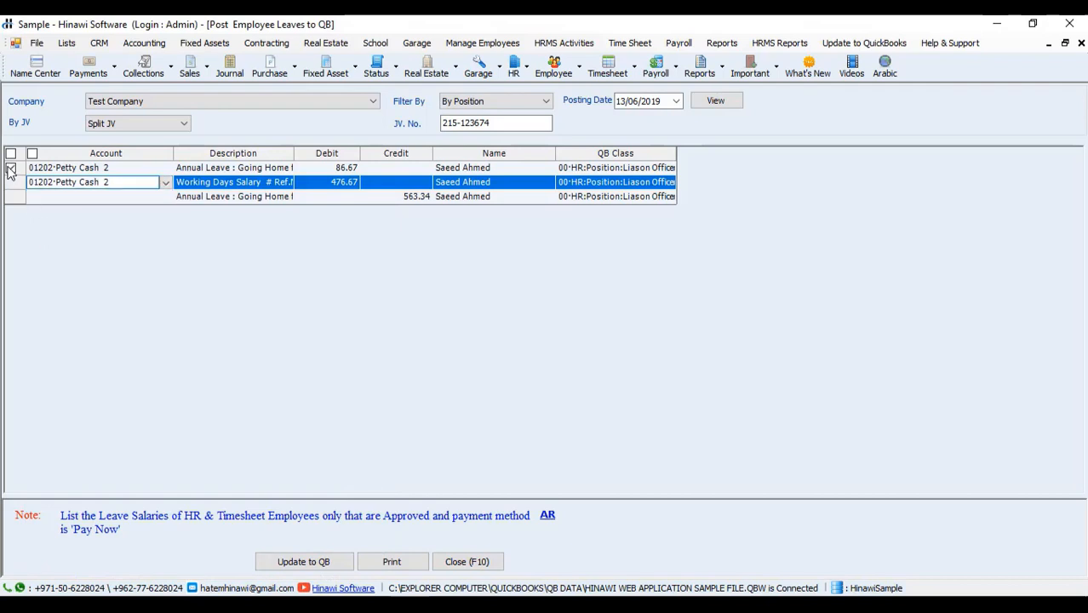
- Post the leave salary entries to QuickBooks dated 13/06/2019, then close the posting window
click(311, 562)
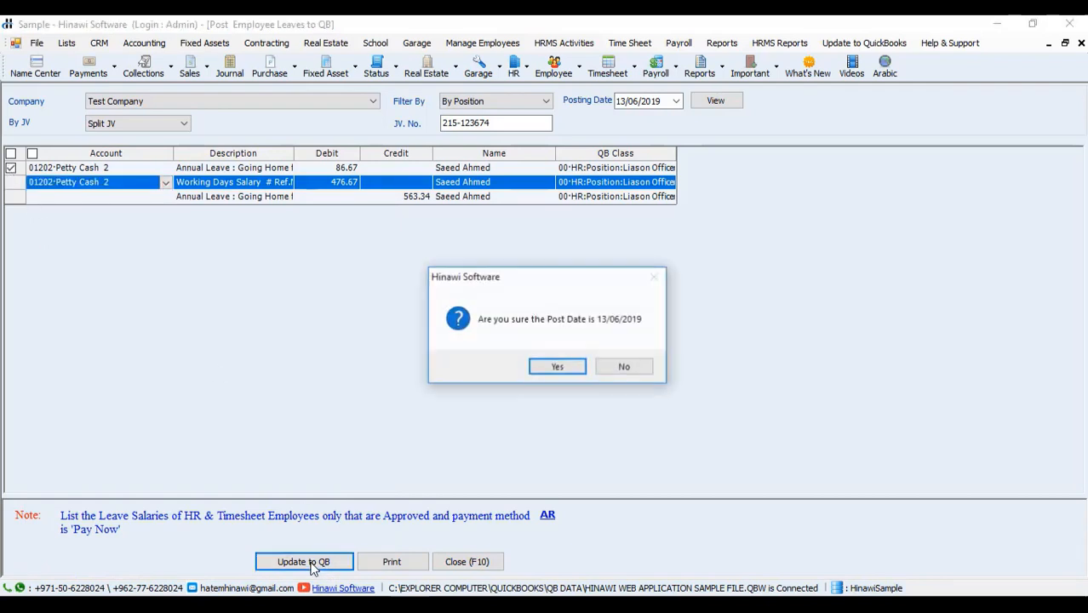
click(571, 369)
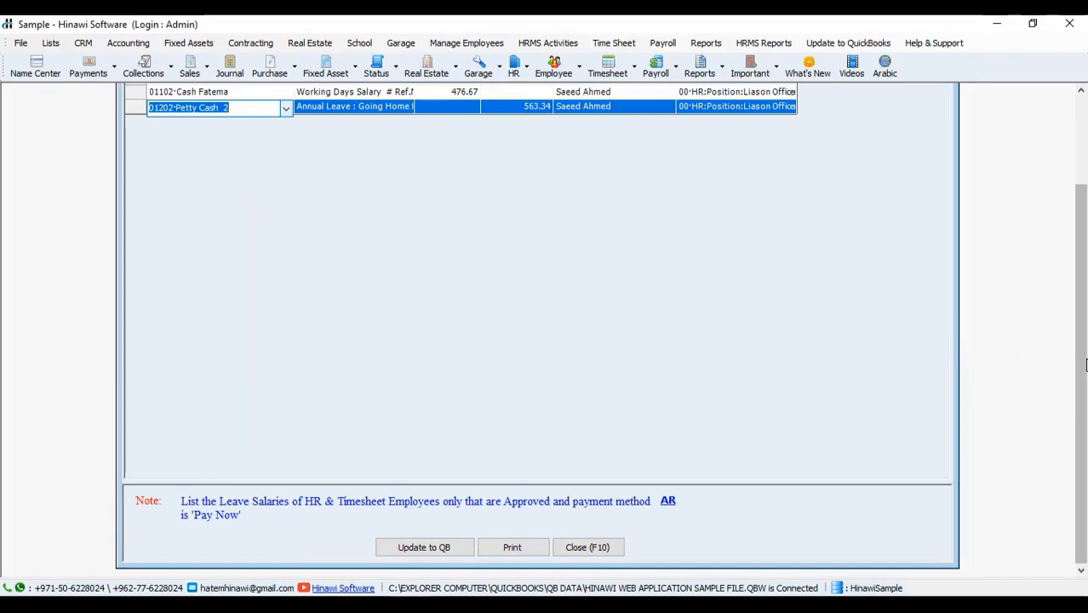
drag(1082, 364, 1082, 301)
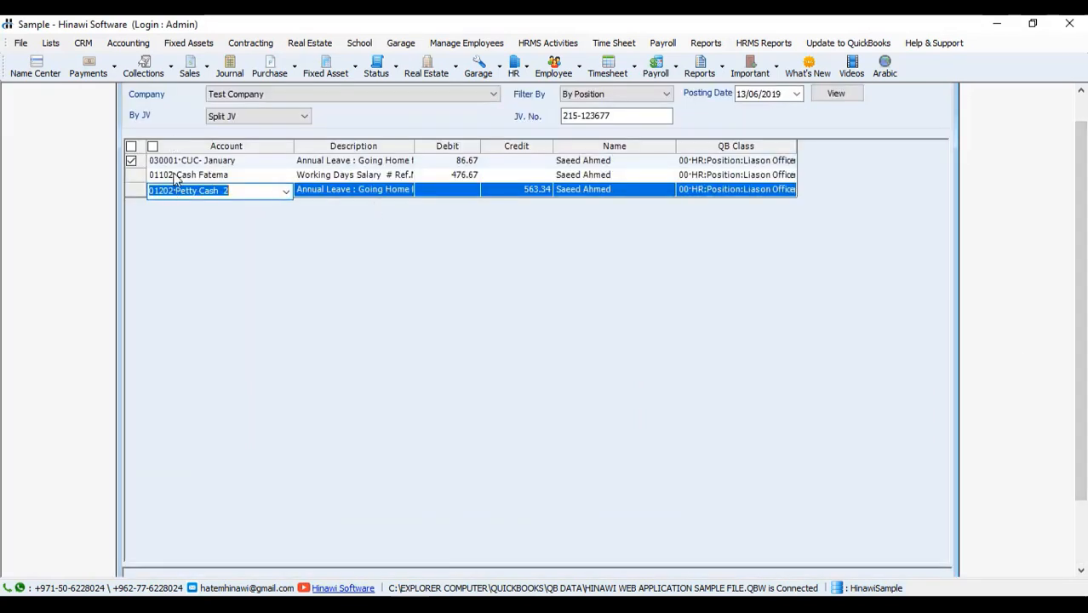
drag(1083, 232, 1083, 297)
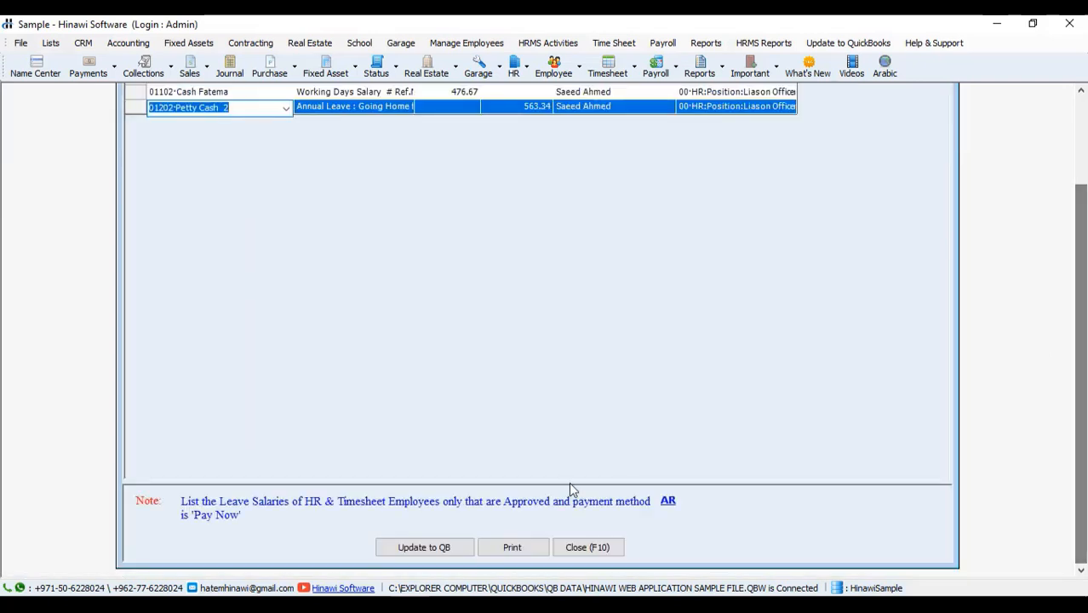
click(402, 552)
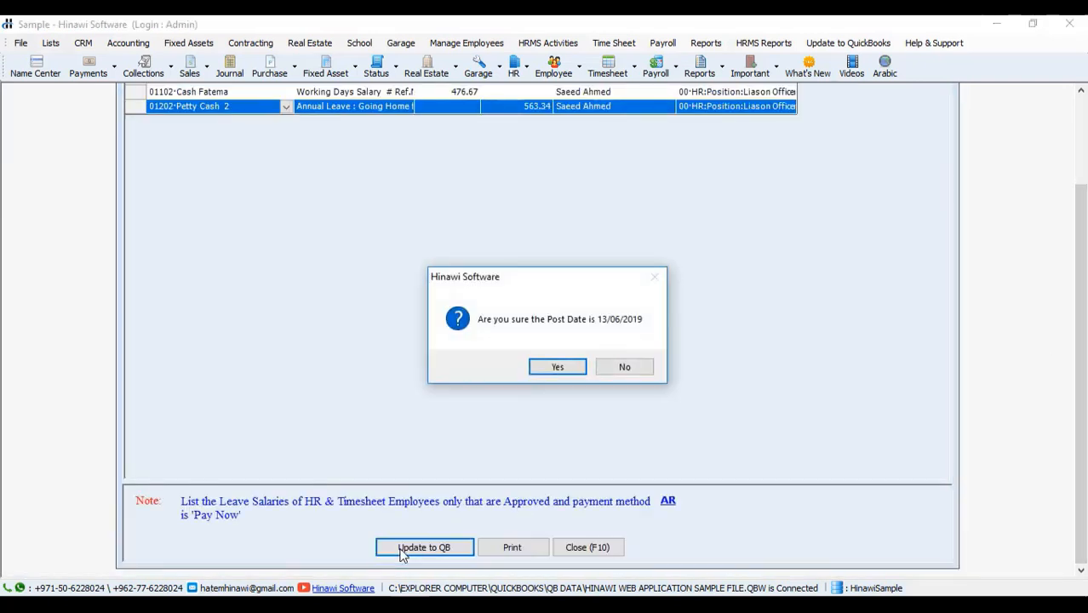
click(558, 367)
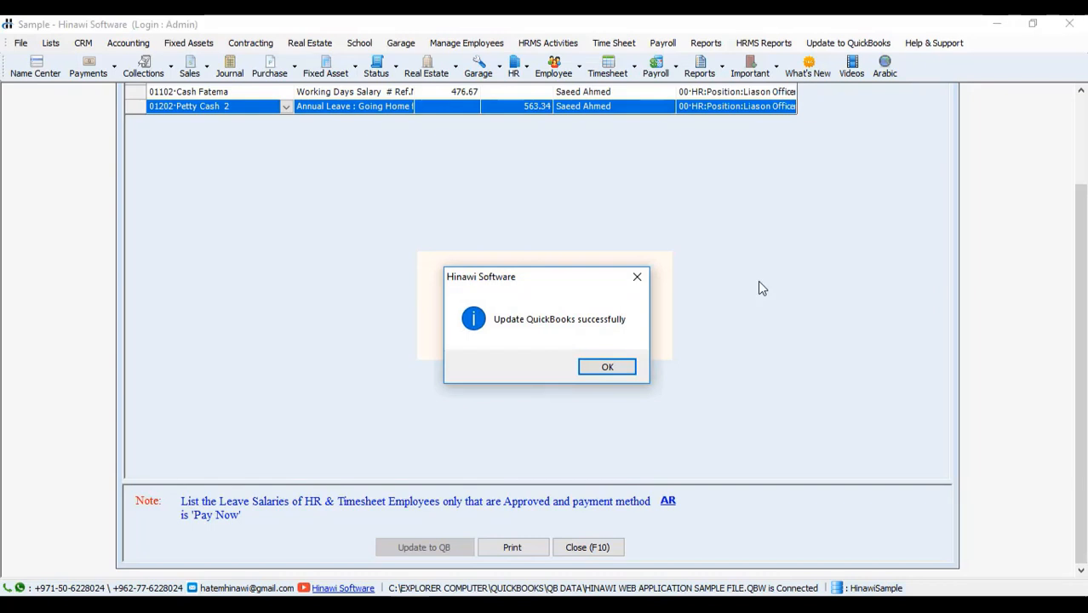
click(608, 368)
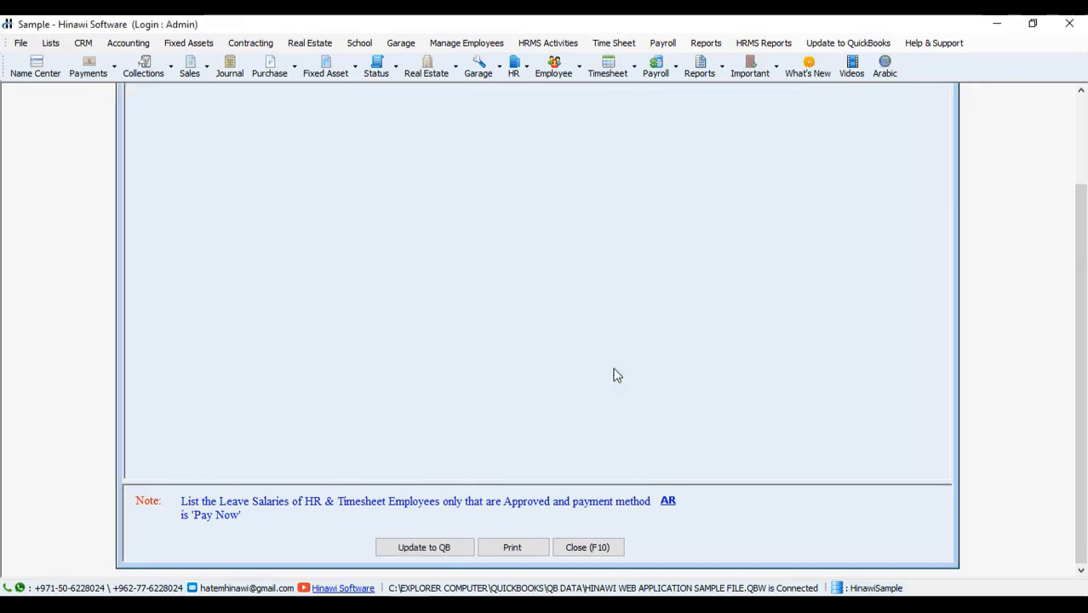
drag(1085, 312, 915, 102)
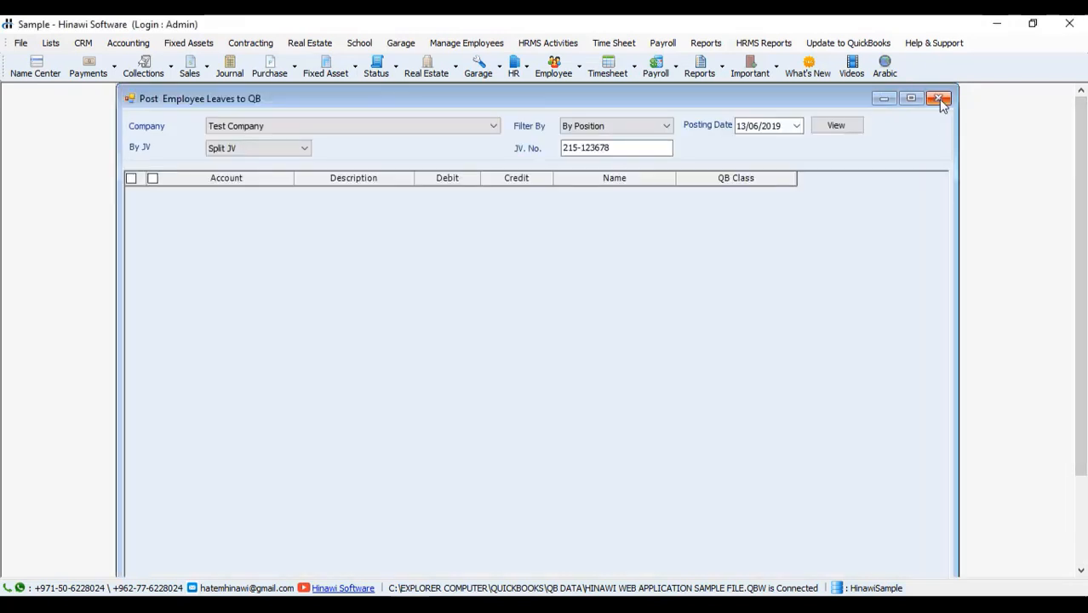
click(939, 99)
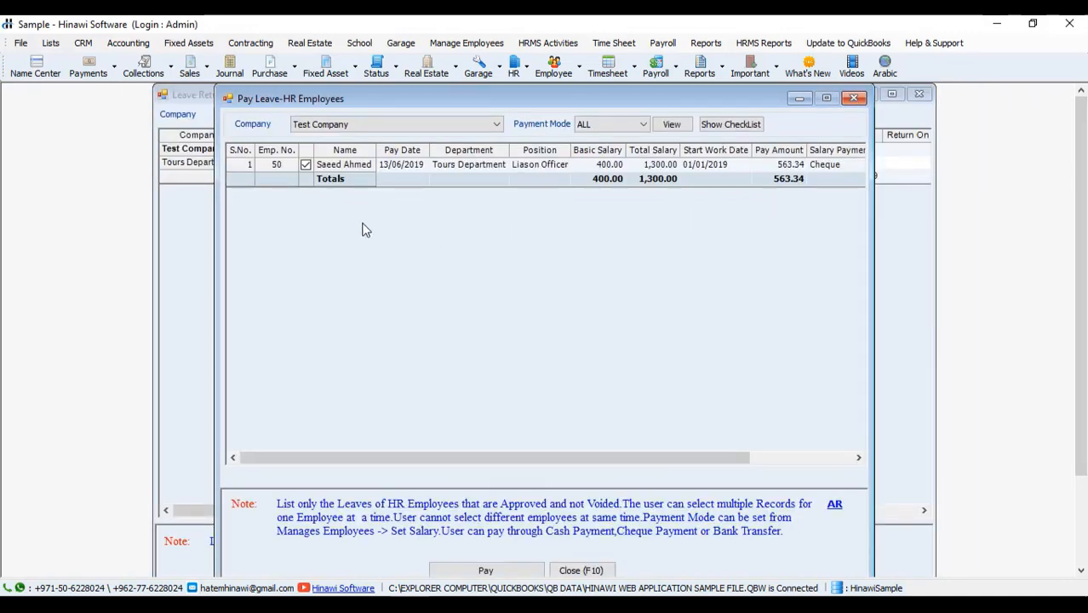
- Save cheque 607 paying the 563.34 leave salary from the Bank 3 account, bank name ADCB
click(503, 563)
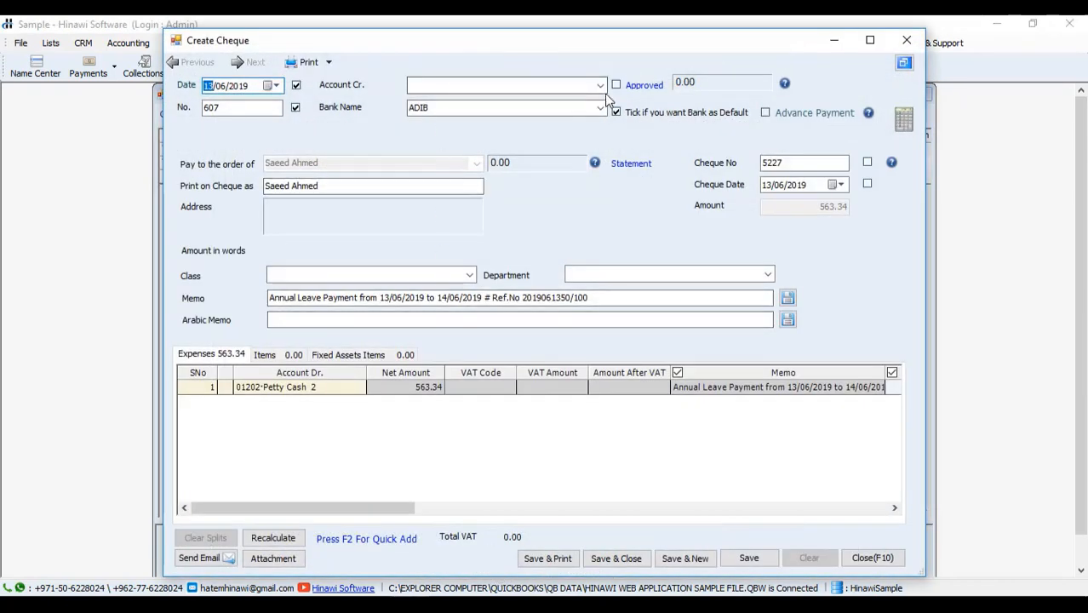
click(549, 85)
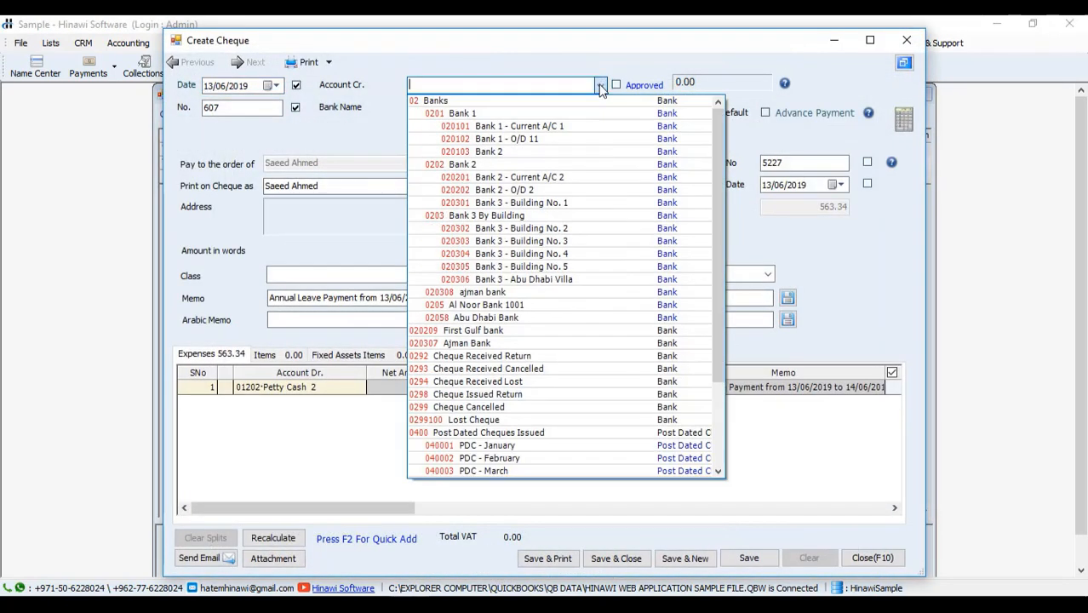
click(549, 241)
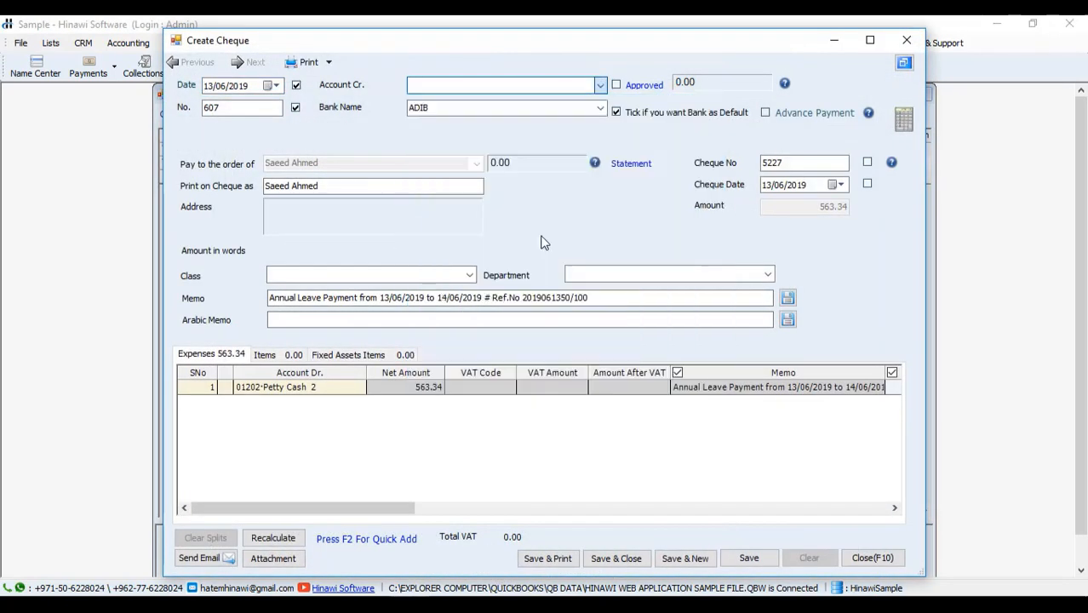
click(606, 561)
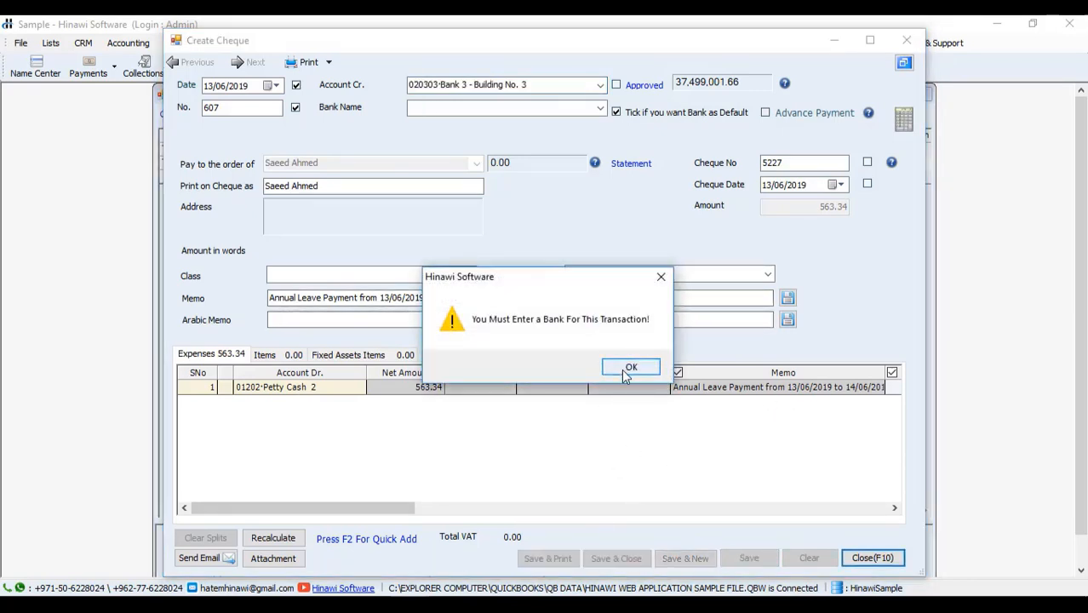
click(630, 367)
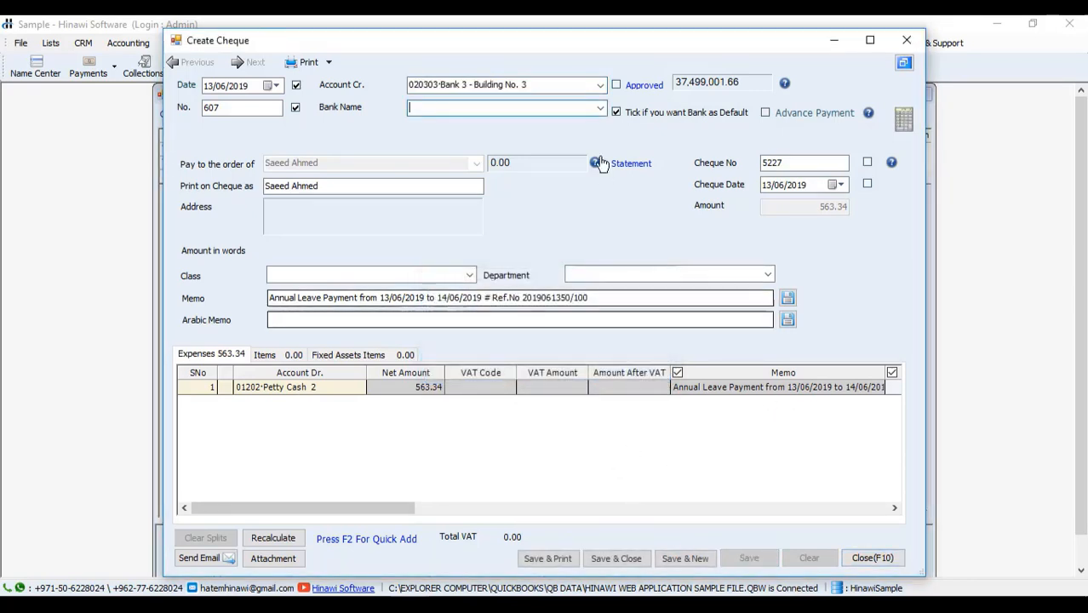
click(600, 108)
click(599, 124)
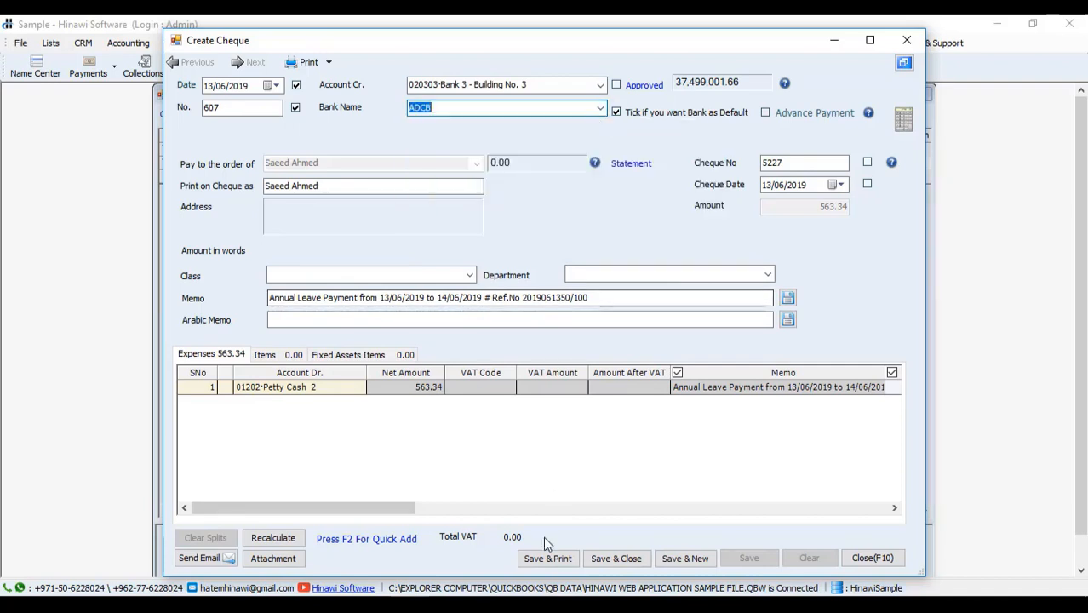
click(603, 560)
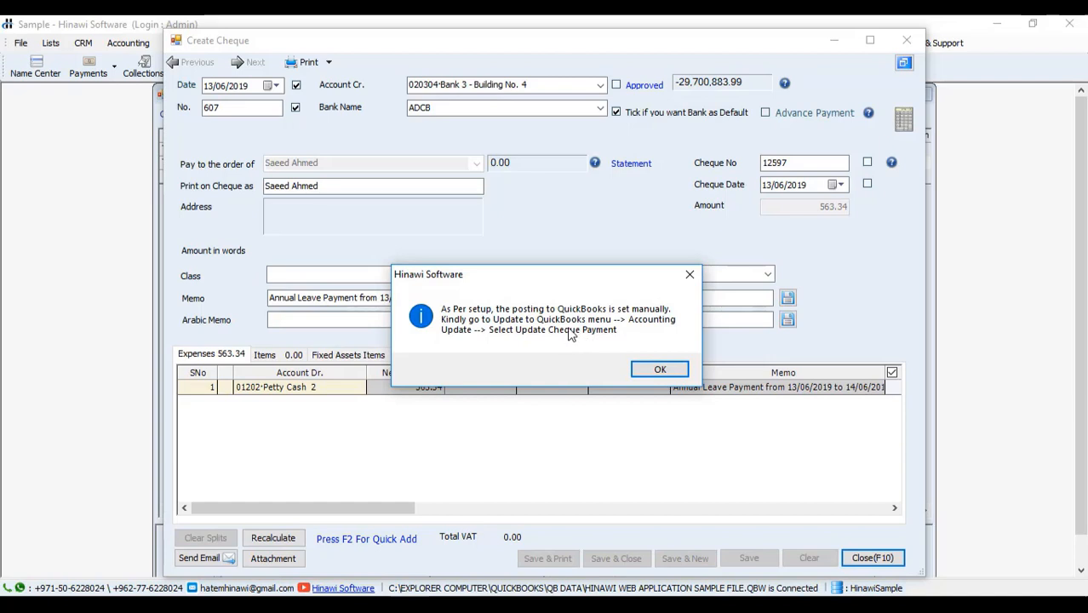
click(660, 370)
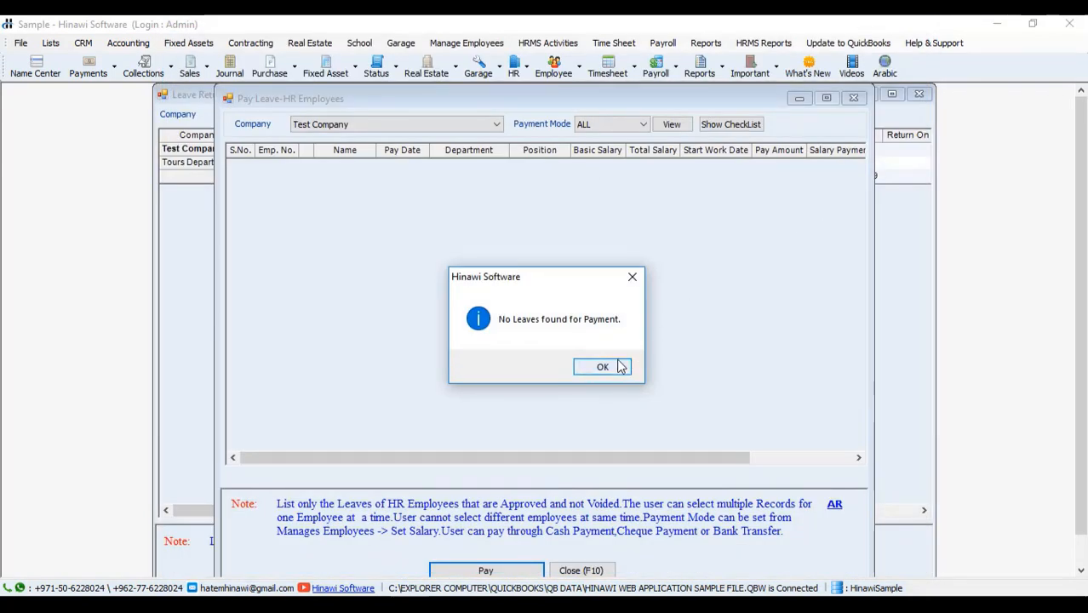
- Open Update Cheque(s) Payment under Update to QuickBooks > Accounting Update
click(618, 368)
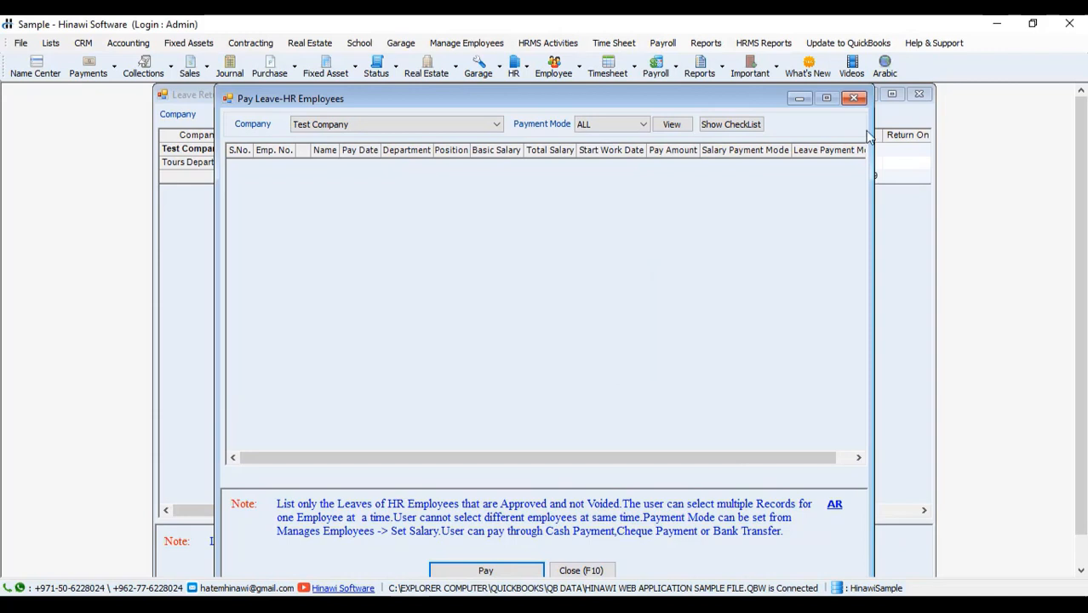
click(820, 44)
mouse_move(830, 68)
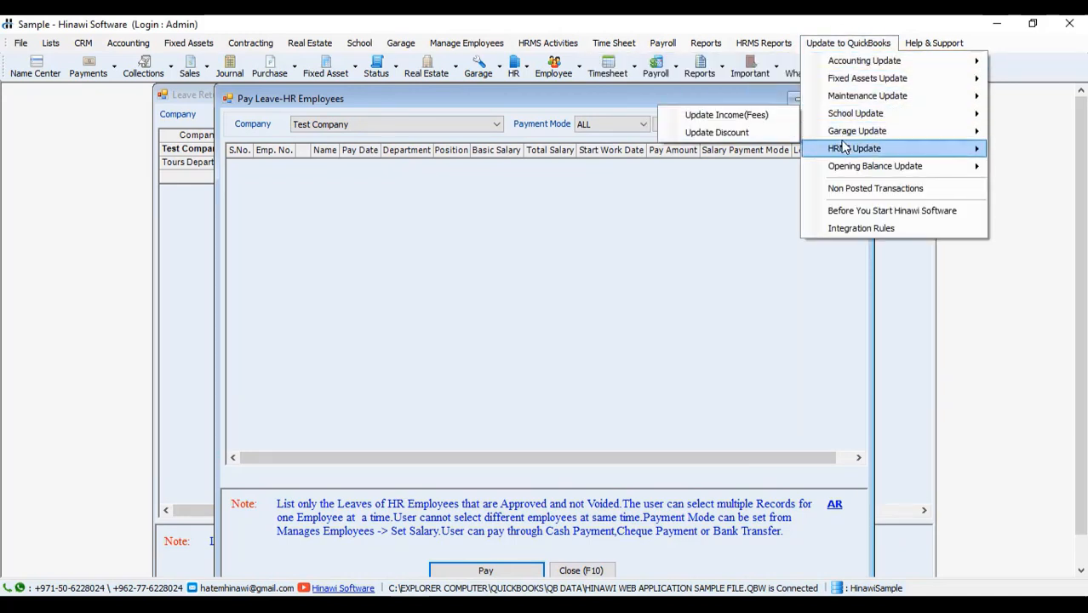
mouse_move(843, 152)
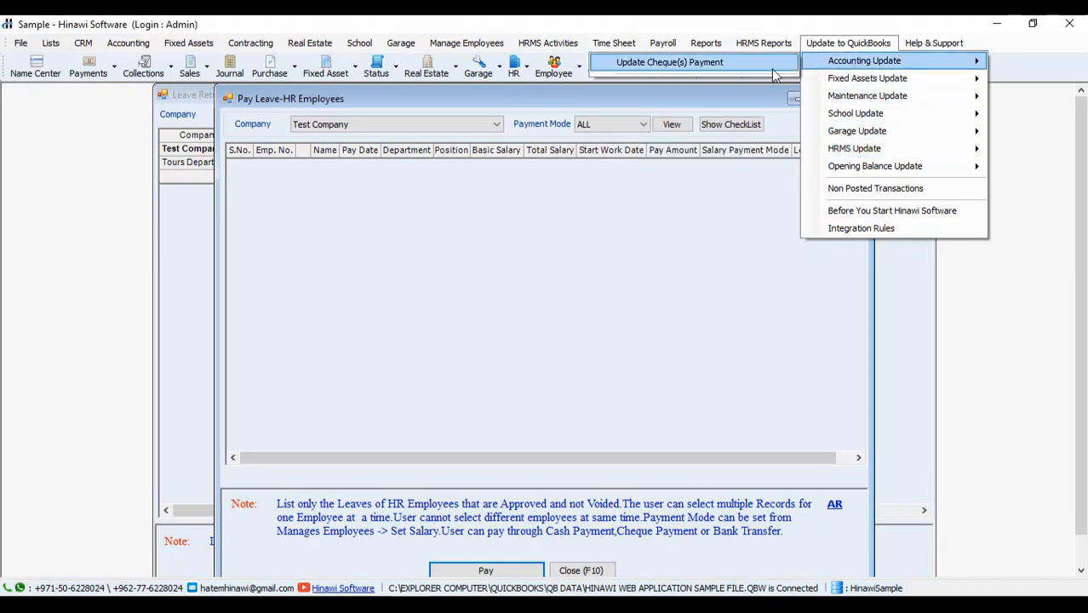
click(753, 74)
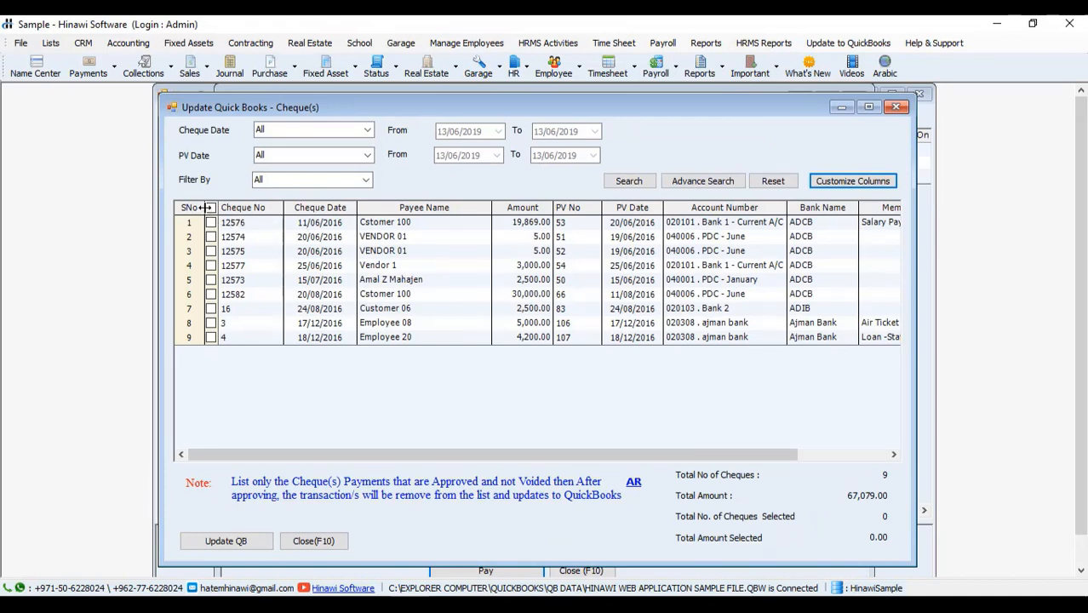
- Select all 9 cheques totalling 67,079.00, update them to QuickBooks, and close the leave payment window
click(207, 209)
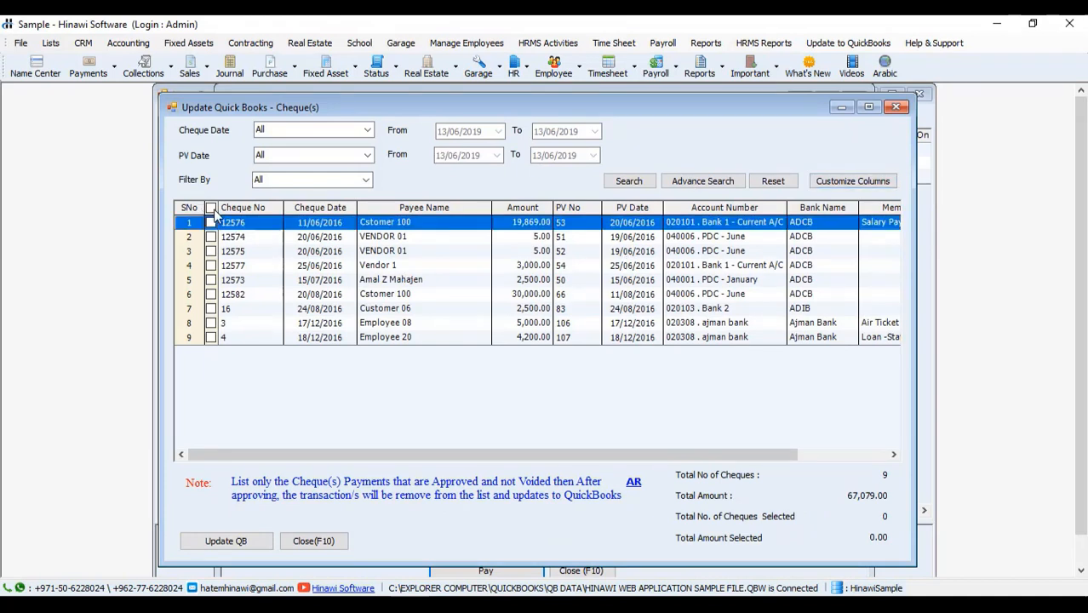
click(211, 209)
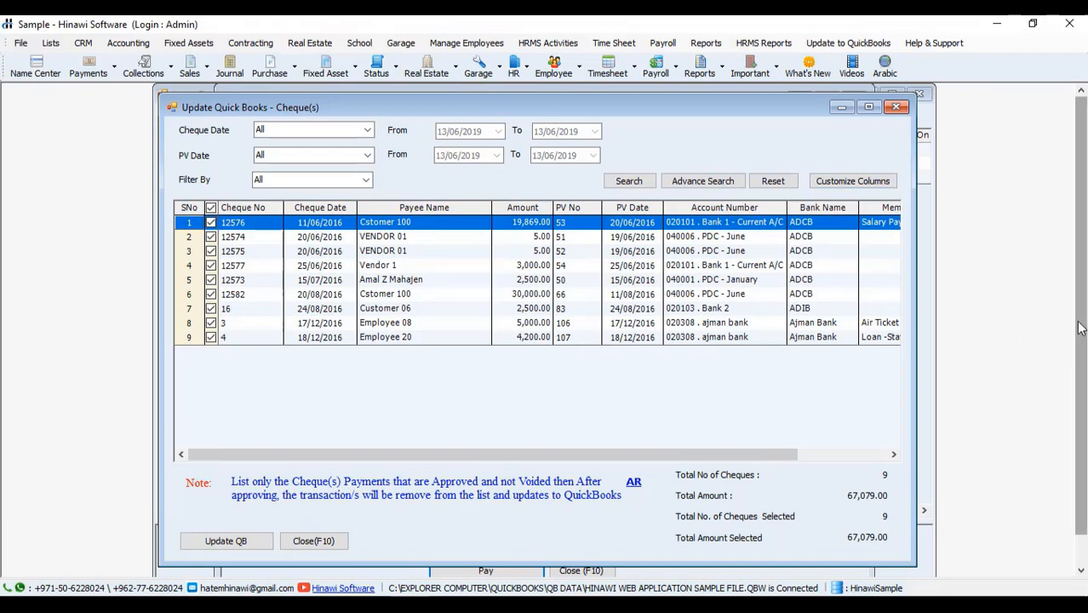
scroll(1079, 328, down, 1)
click(217, 509)
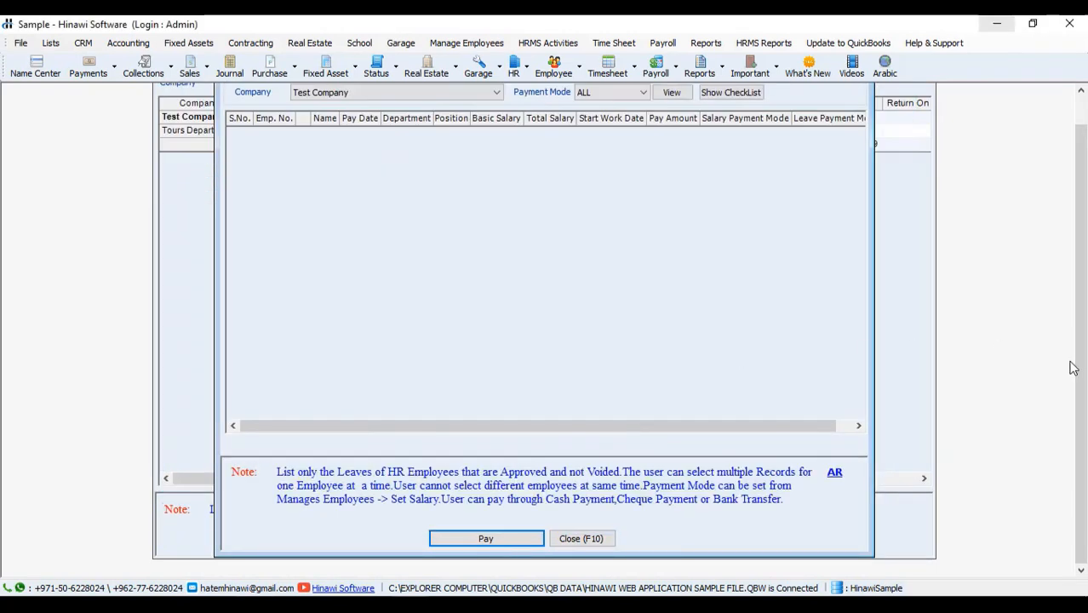
scroll(1078, 341, up, 1)
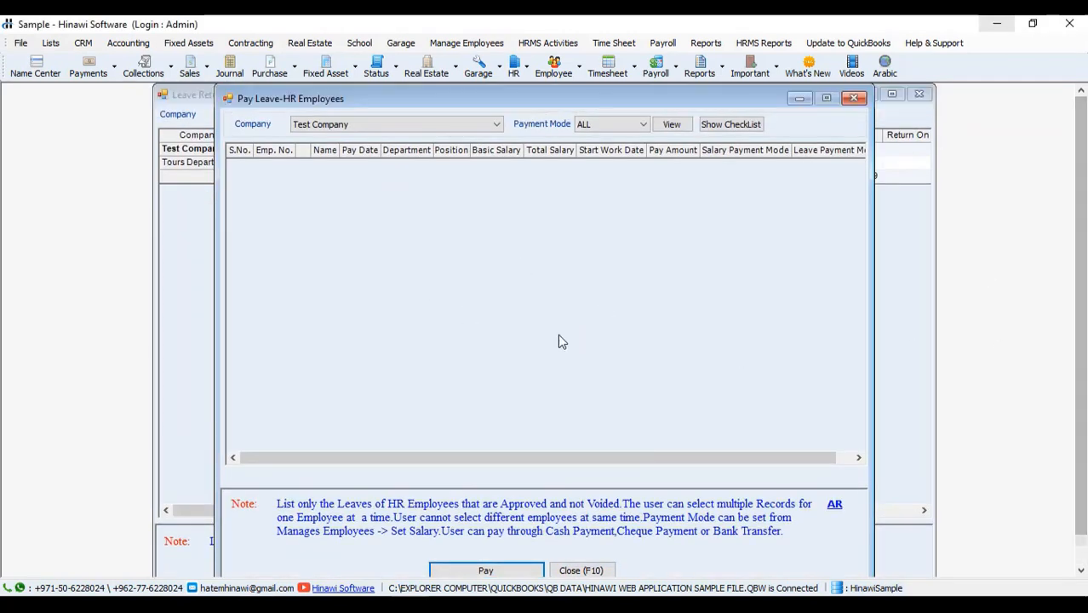
click(855, 100)
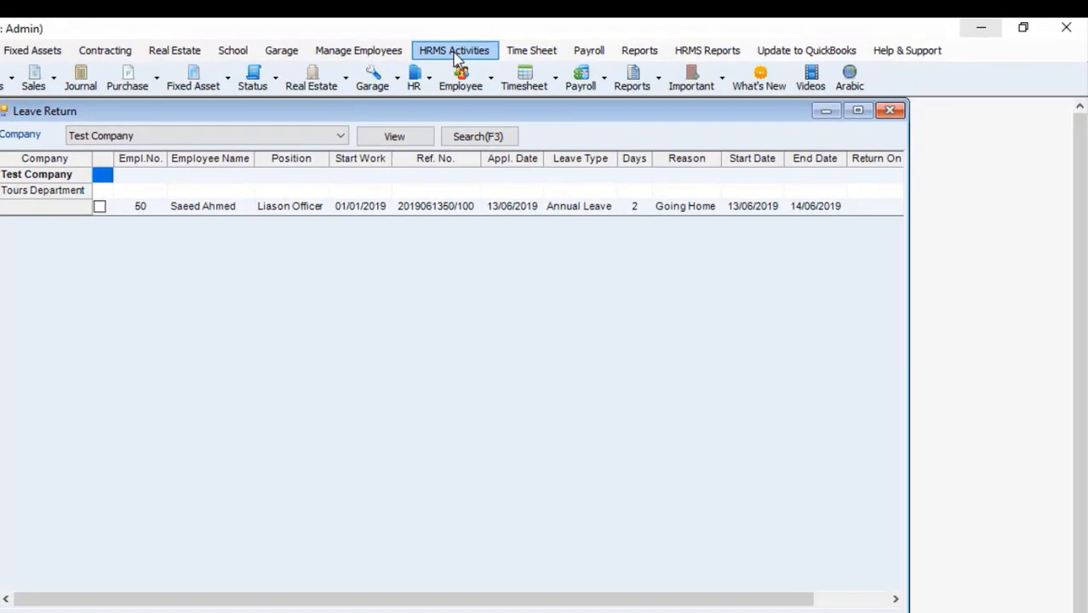
- View refund loans in Create Receipt Voucher for Refund Loan for Sample, finding none, and close it
click(548, 42)
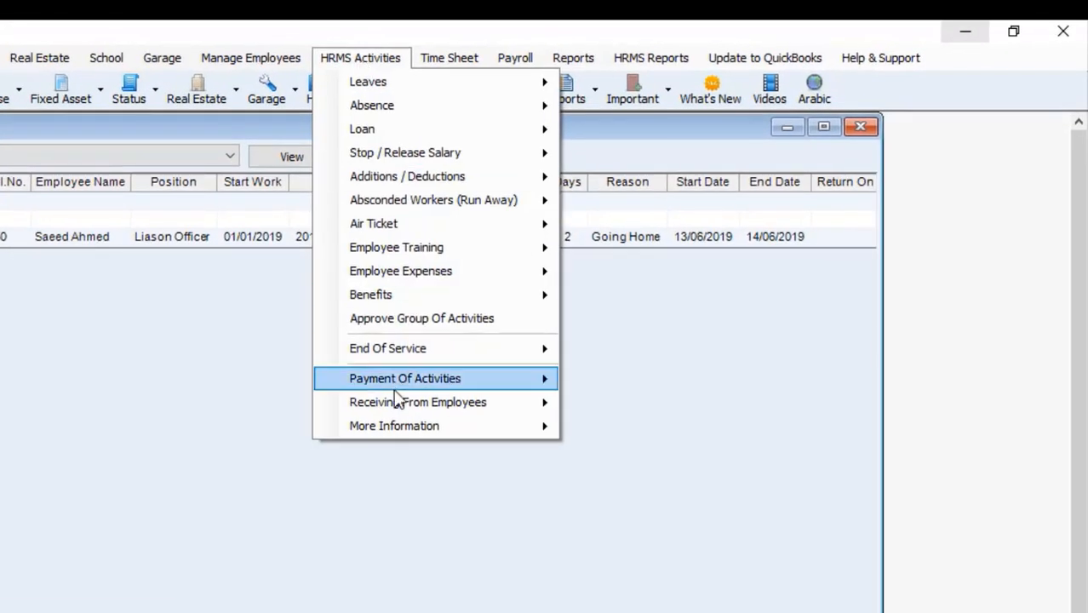
mouse_move(396, 395)
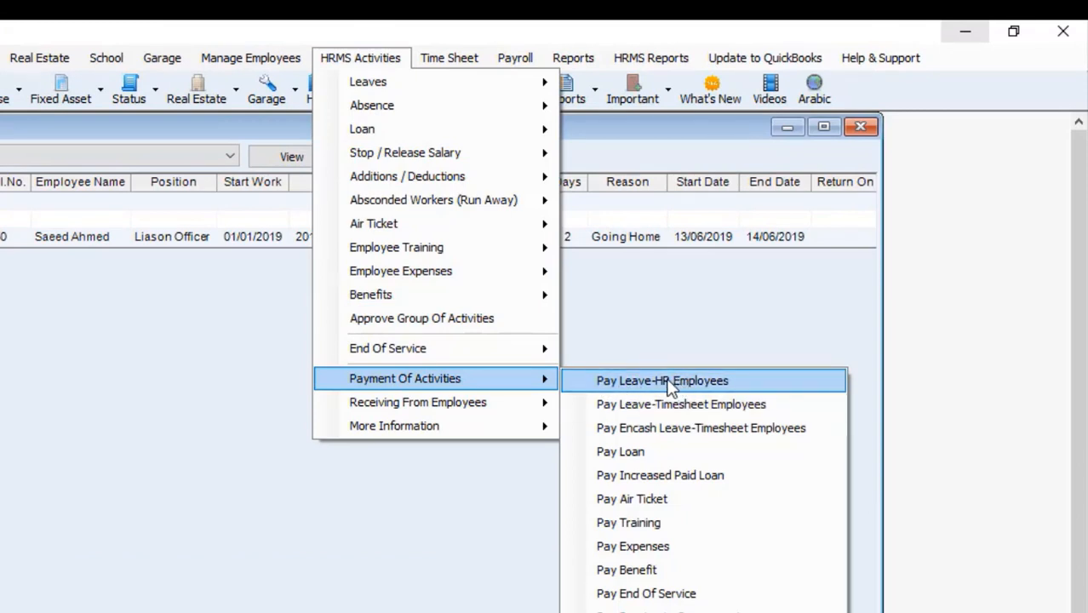
mouse_move(481, 408)
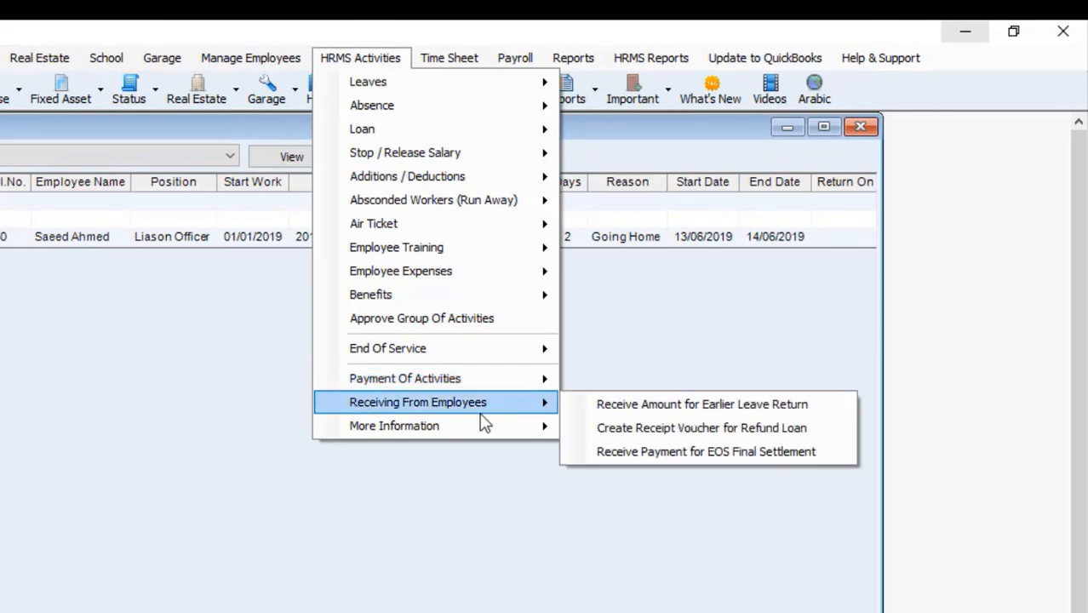
click(628, 429)
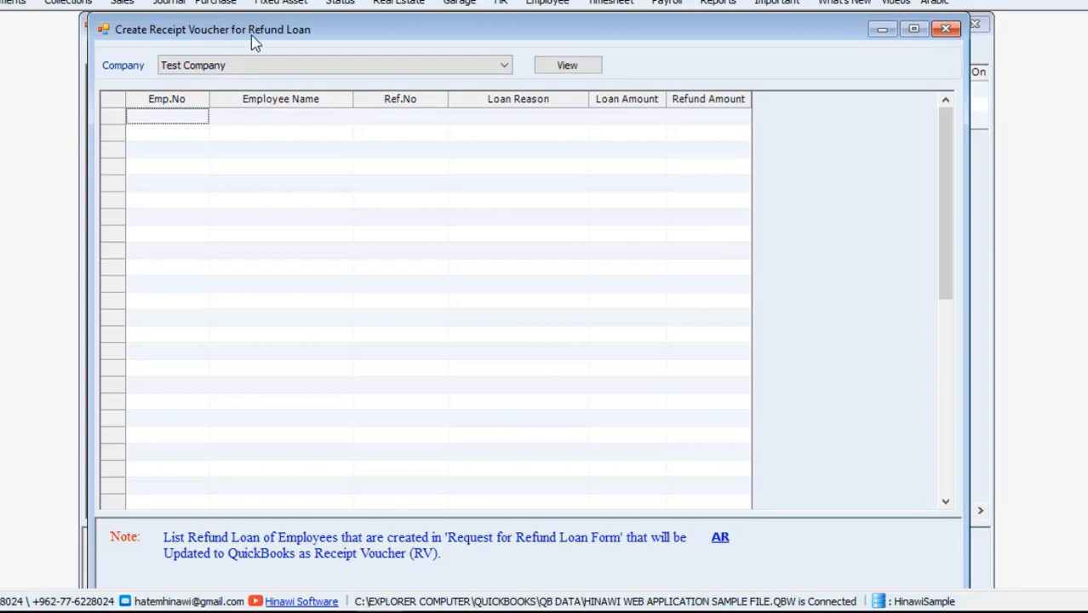
click(508, 61)
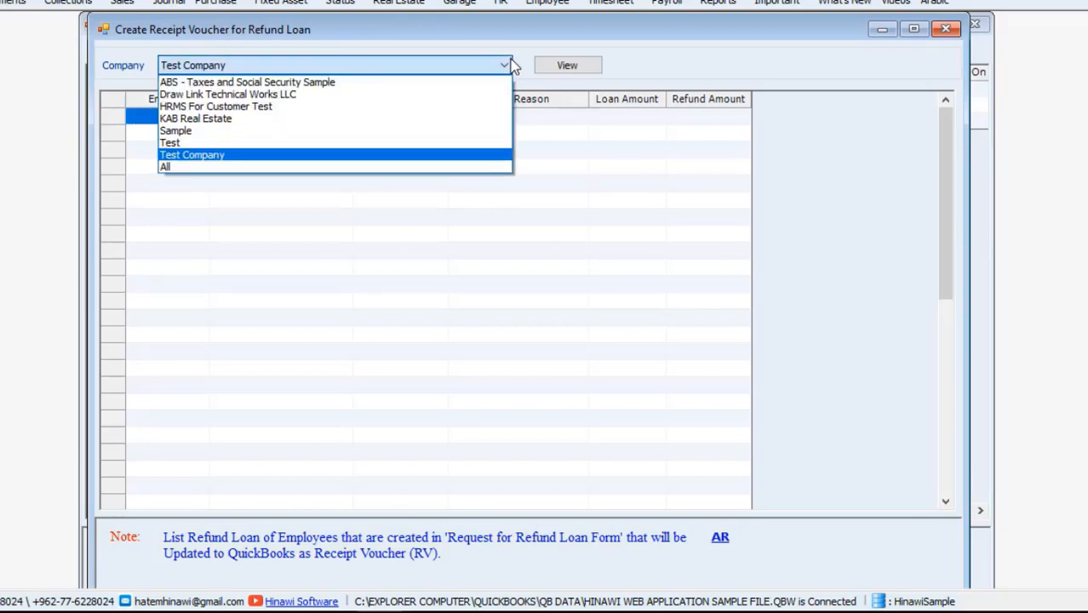
click(469, 133)
click(591, 71)
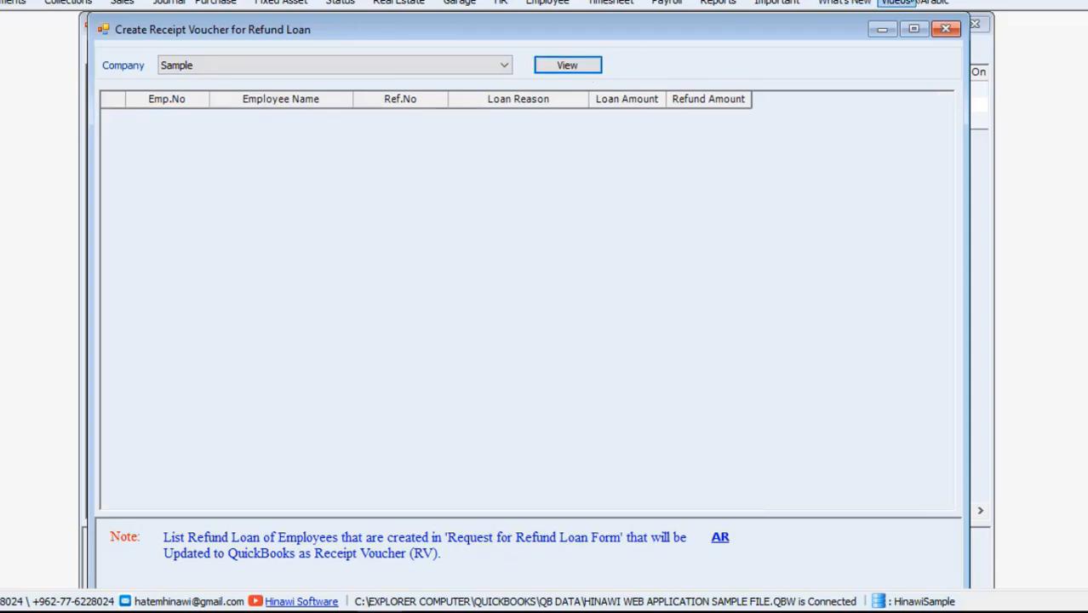
click(945, 29)
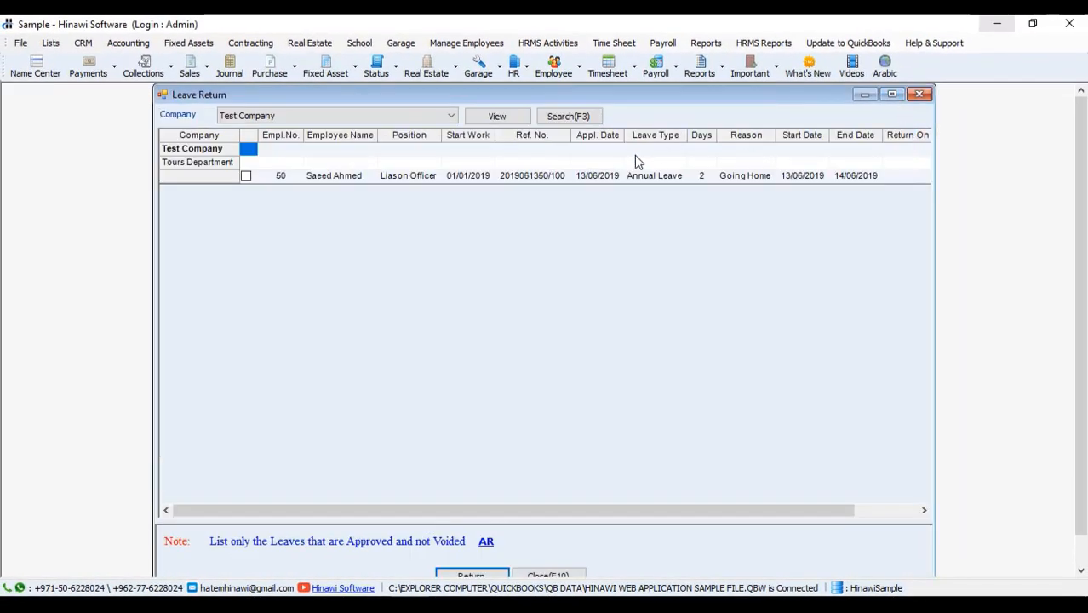
- Open Receive Amount for Earlier Leave Return and view the Sample company, which lists no employees
click(539, 47)
mouse_move(573, 284)
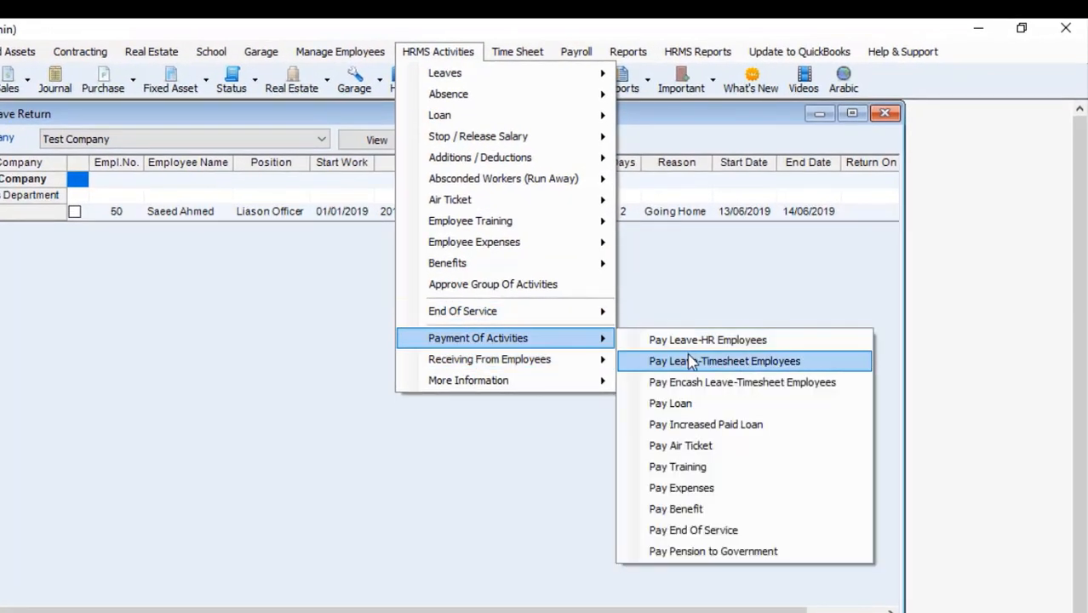
mouse_move(599, 364)
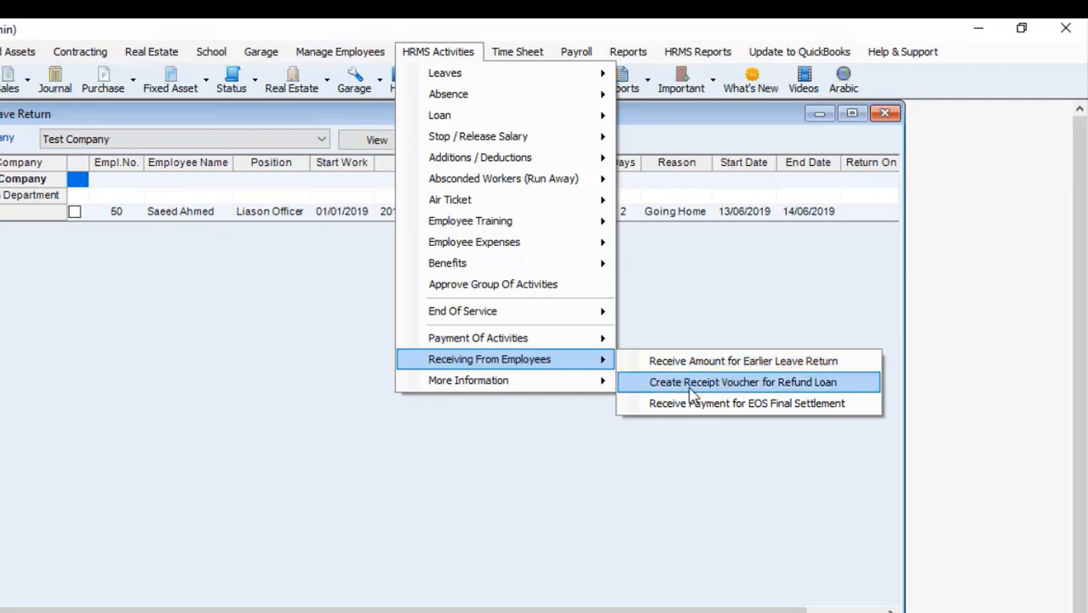
click(762, 366)
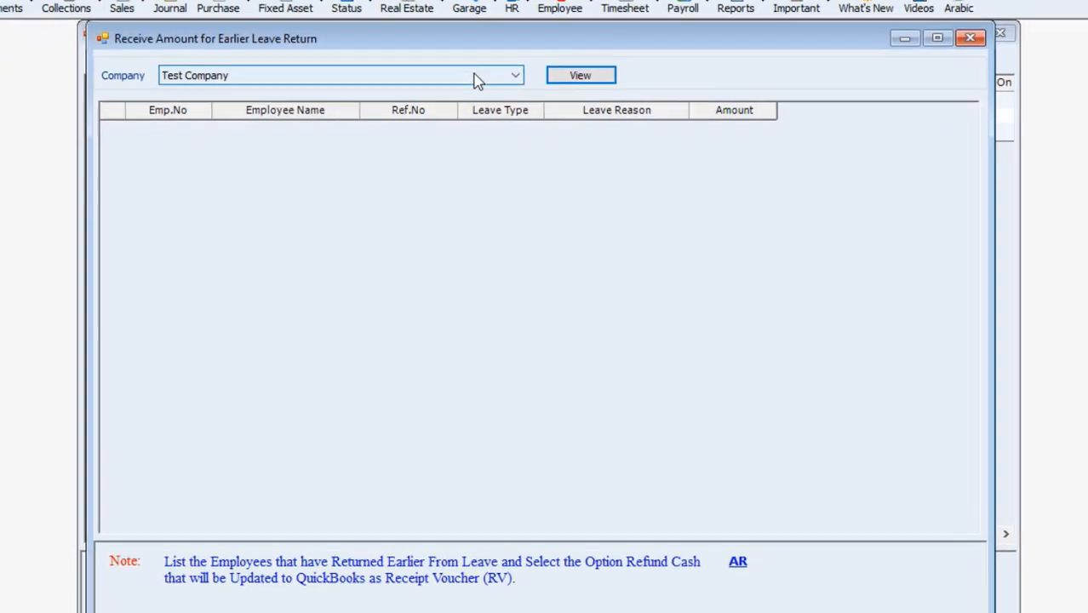
click(477, 79)
click(440, 143)
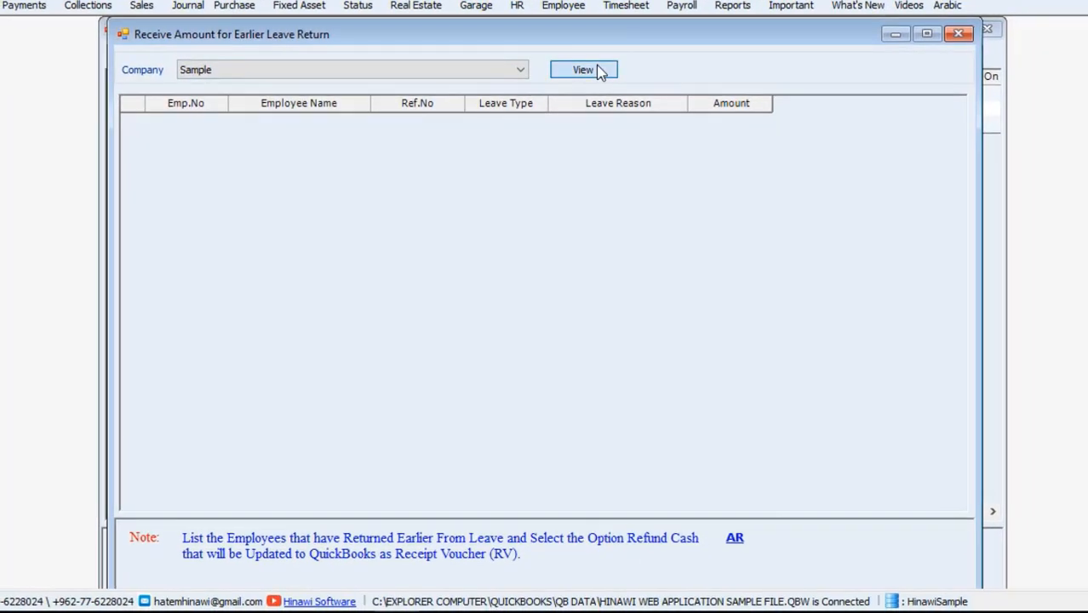
click(598, 71)
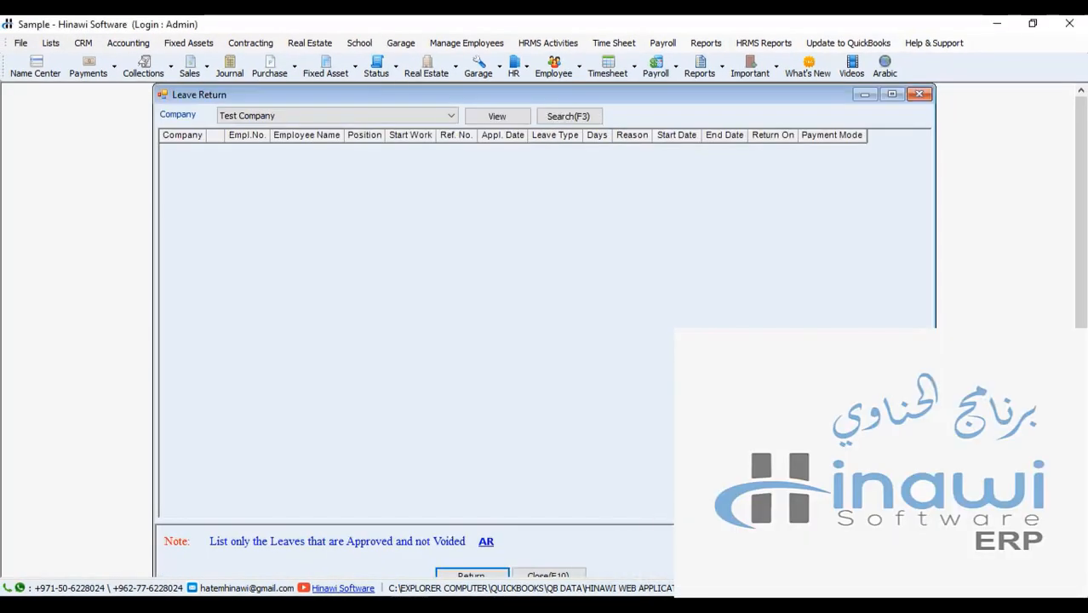
- Open Receive Amount for Earlier Leave Return, view Test Company, and tick employee 50's 43.33 refund
click(545, 44)
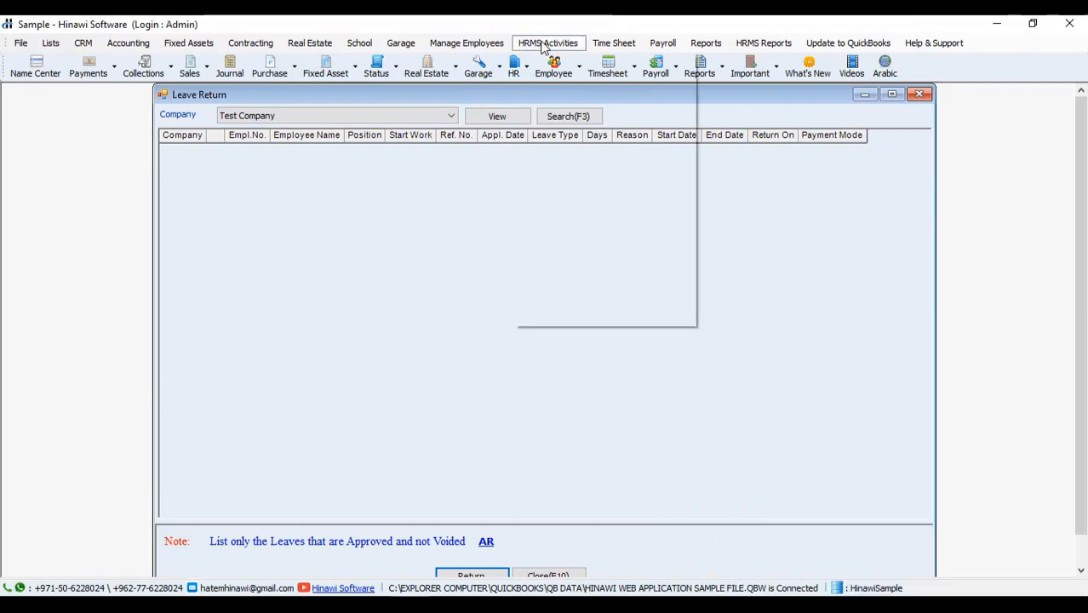
mouse_move(577, 284)
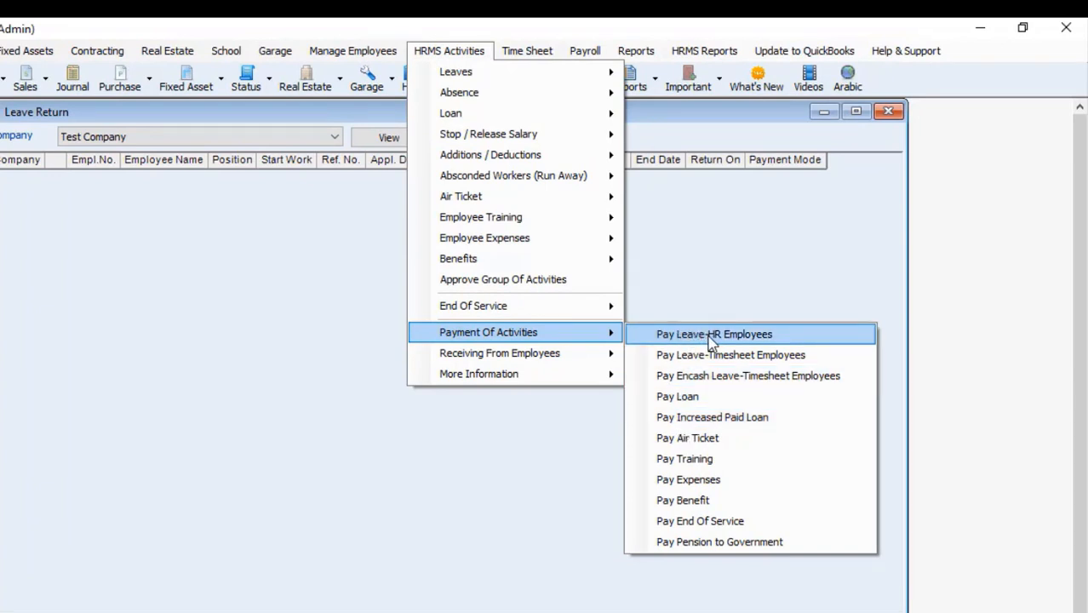
mouse_move(570, 358)
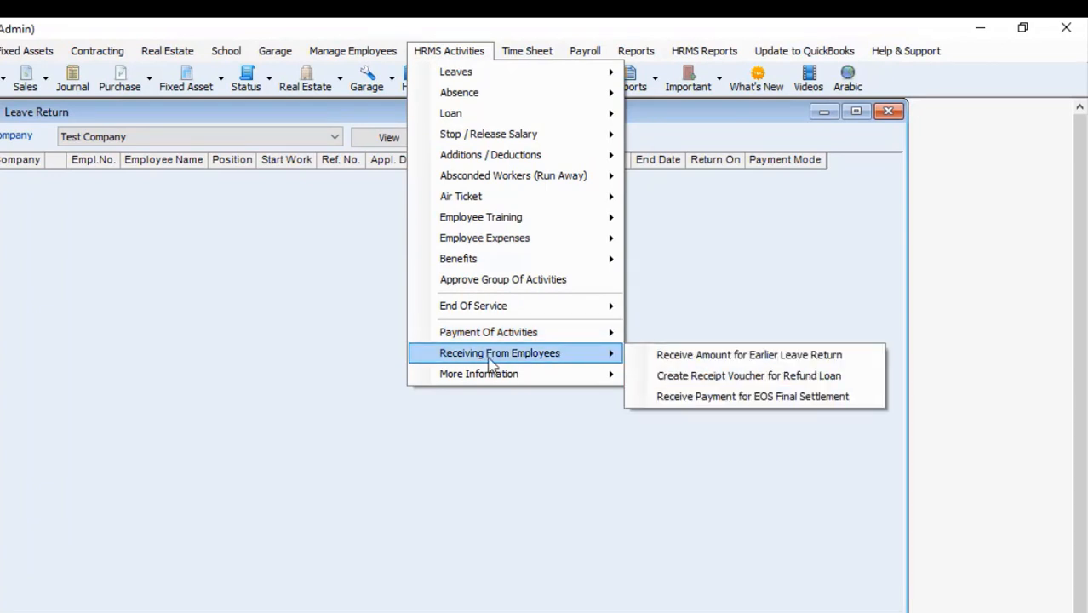
click(700, 356)
click(474, 158)
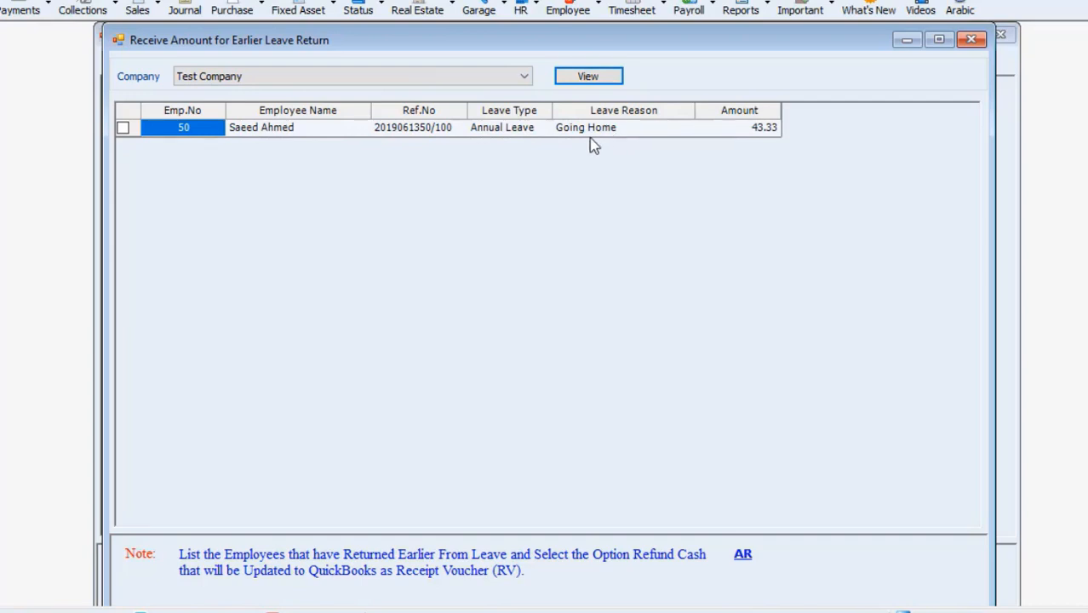
click(122, 129)
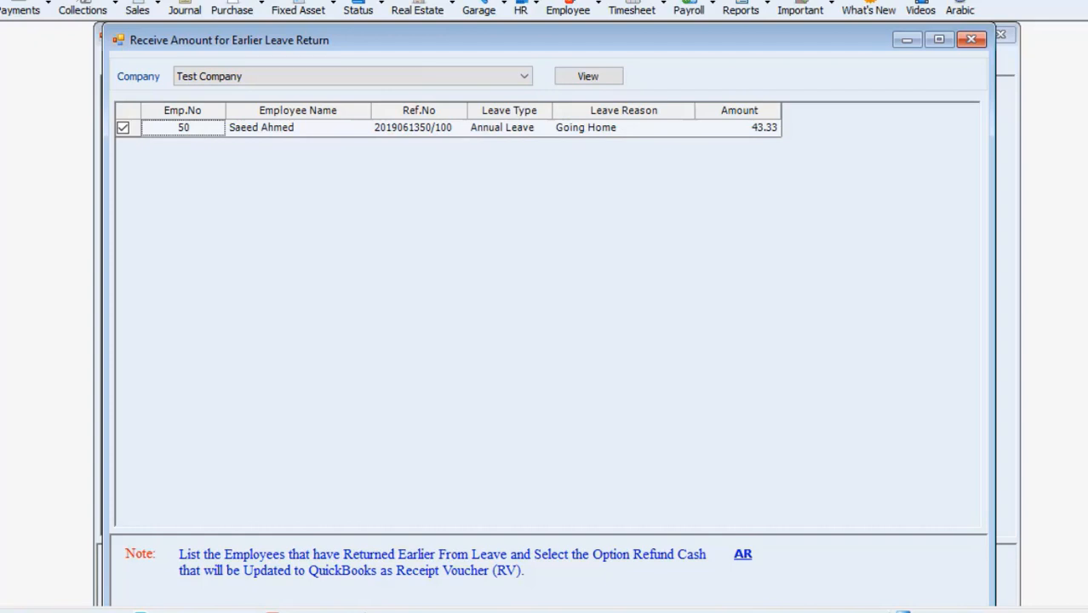
click(479, 572)
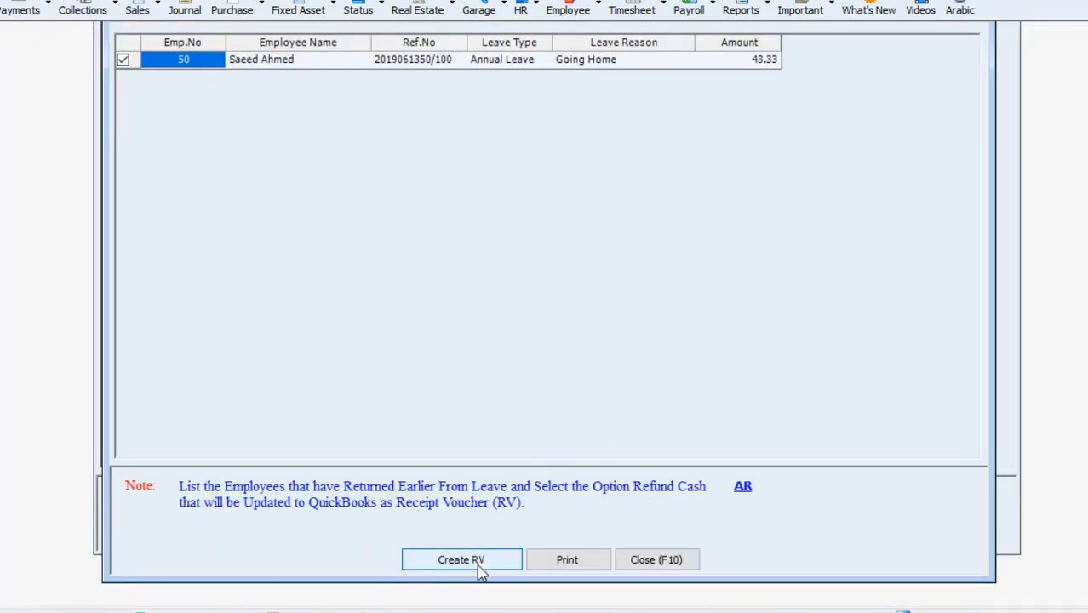
- Create a receipt voucher for the 43.33 refund with Cheque as the payment method
click(480, 572)
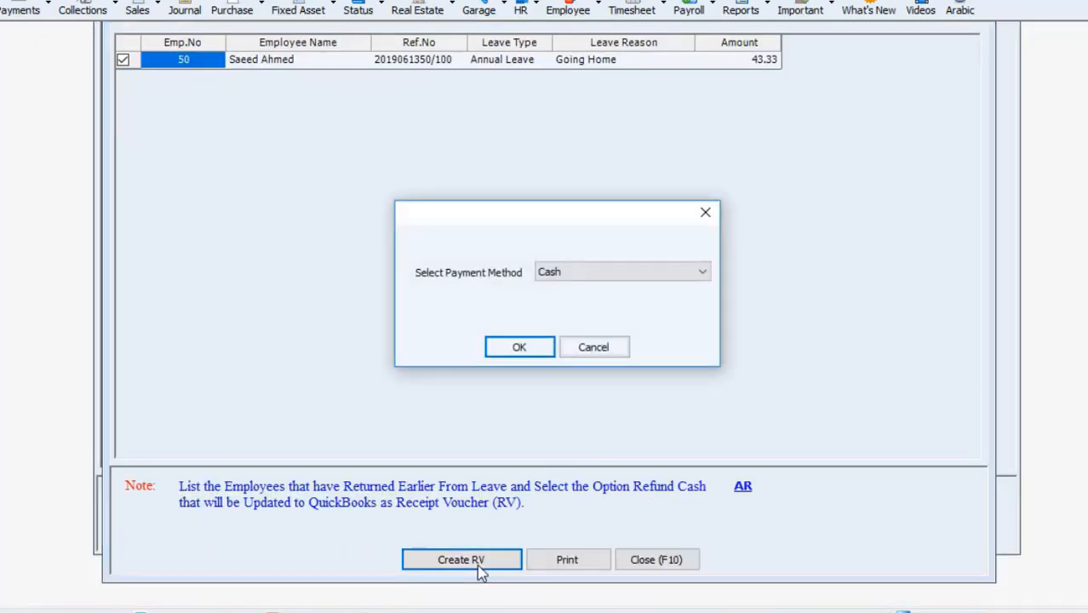
click(578, 272)
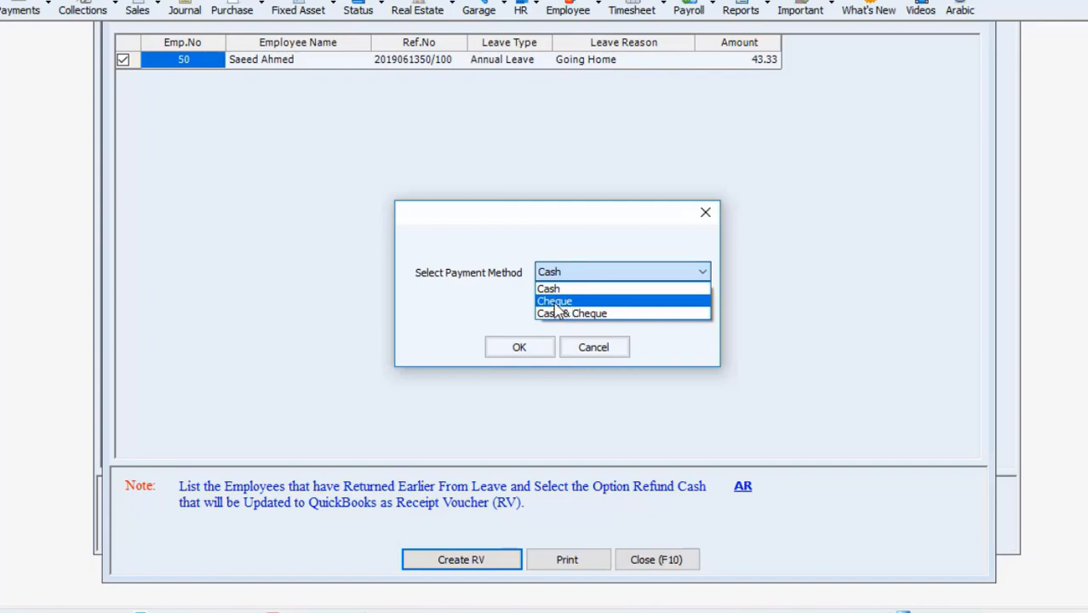
click(558, 303)
click(521, 346)
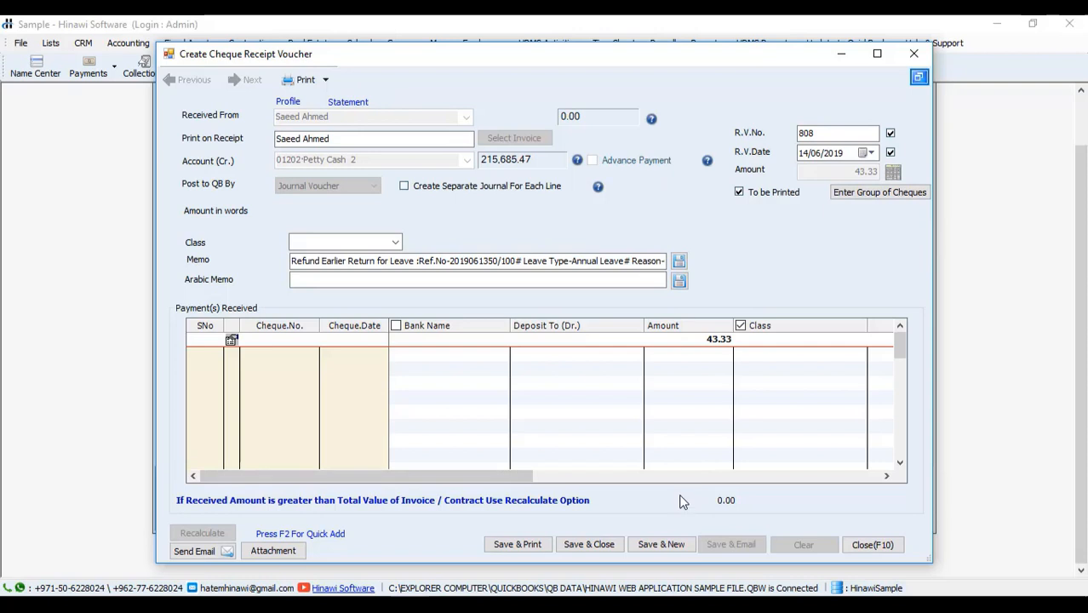
- Close cheque receipt voucher 808 without saving, then close the early leave-return window
click(914, 53)
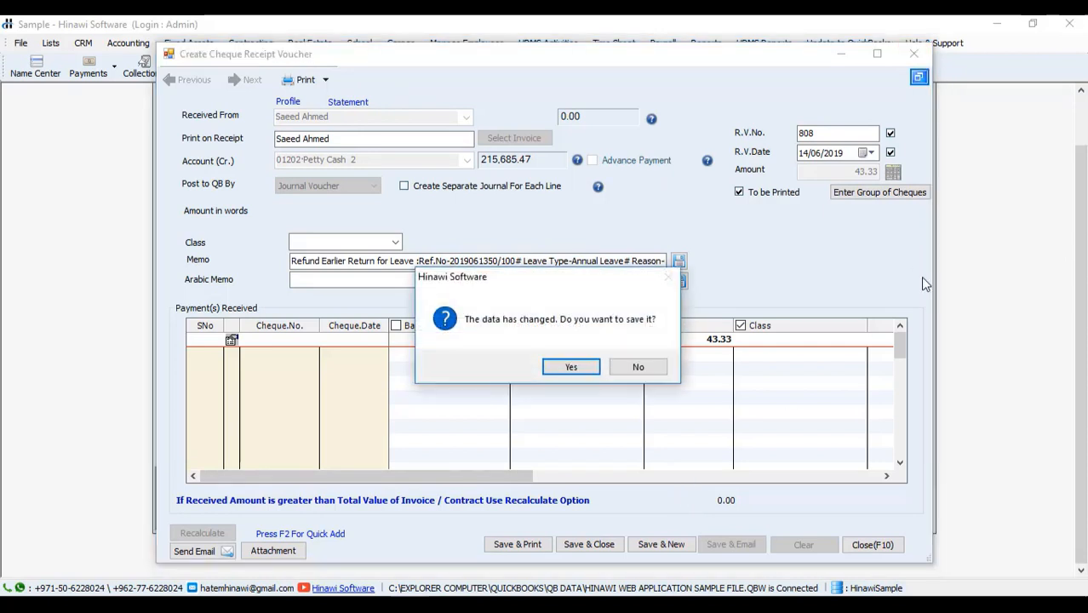
click(613, 368)
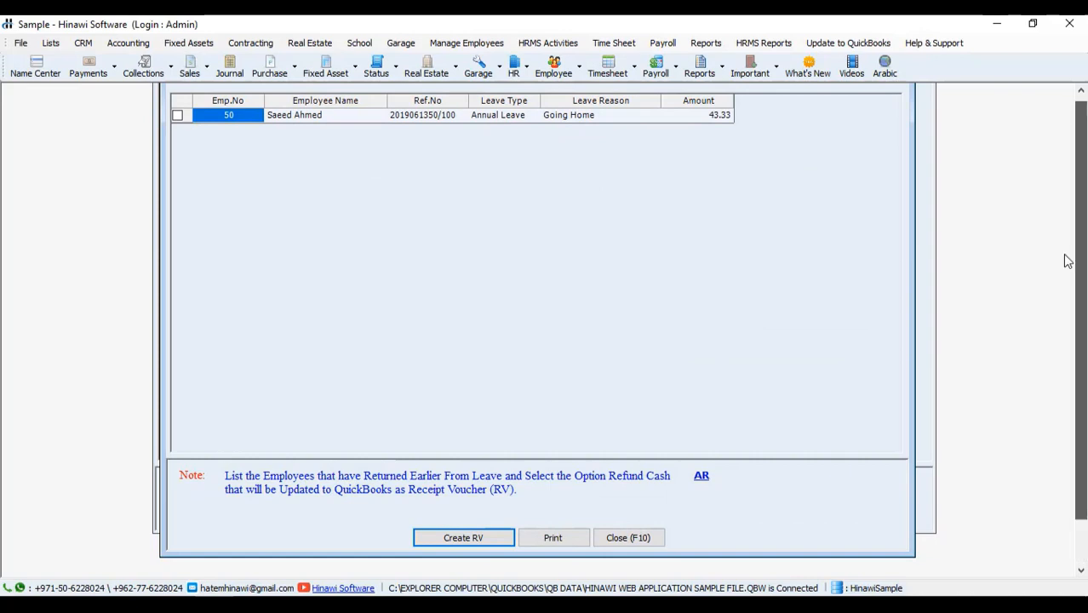
scroll(1064, 260, up, 2)
click(896, 99)
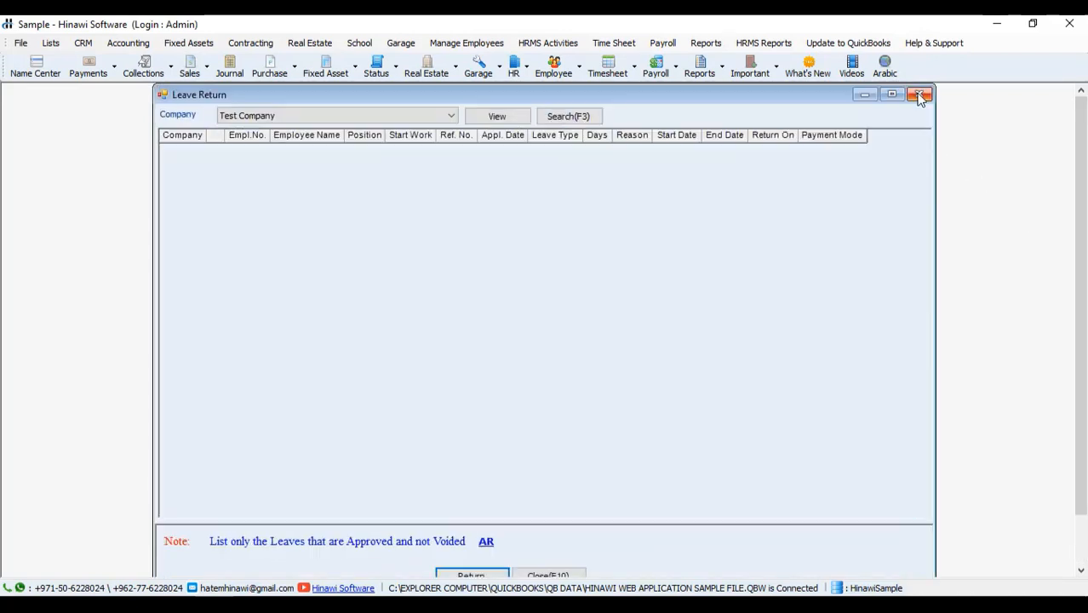
- Close the Leave Return window and look through the HRMS Activities menu
click(920, 94)
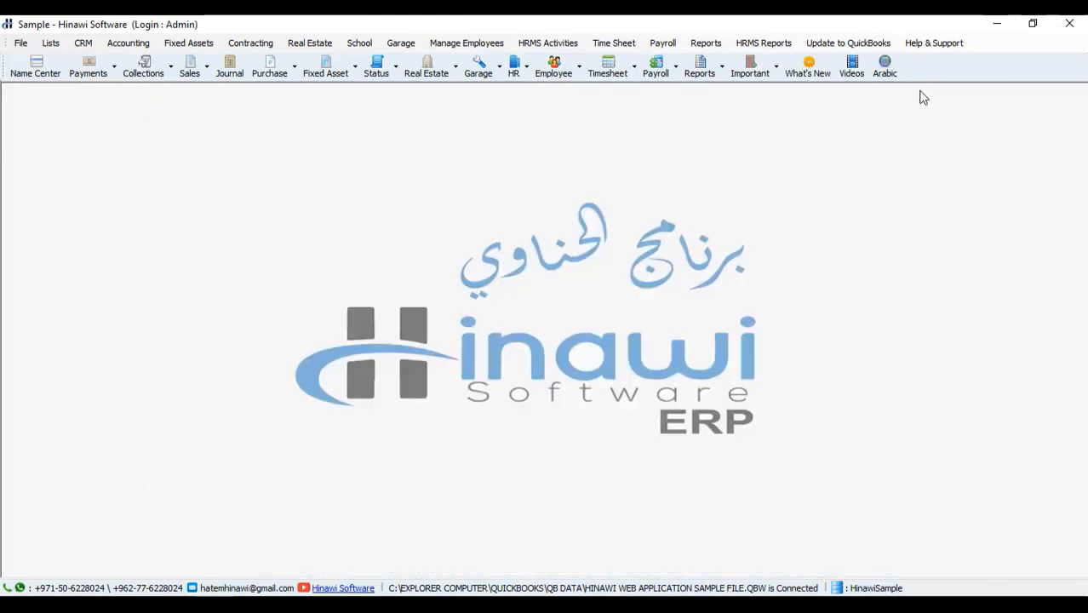
click(550, 42)
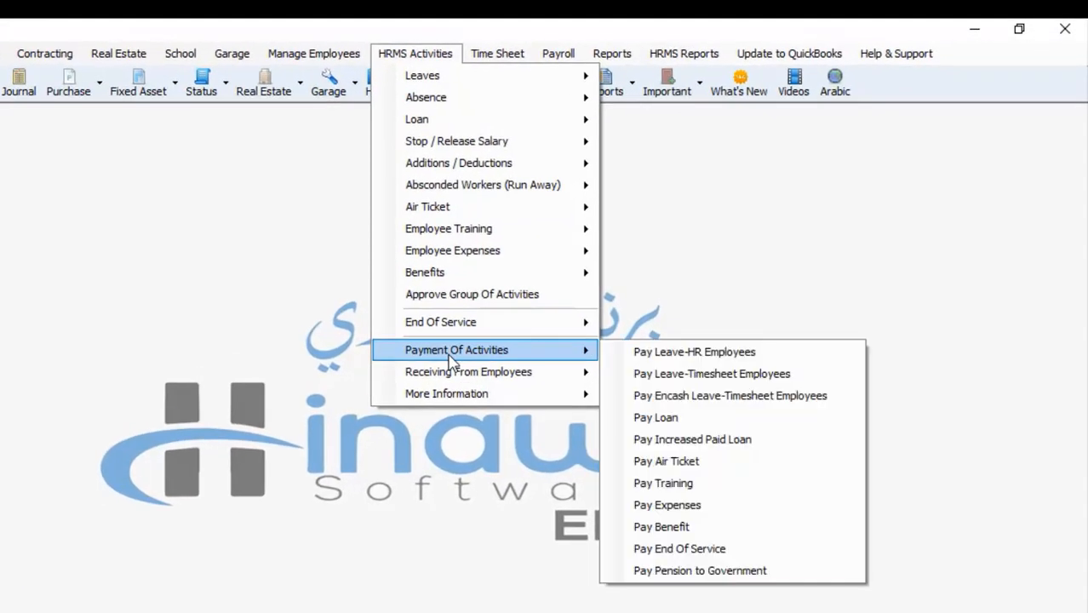
mouse_move(515, 348)
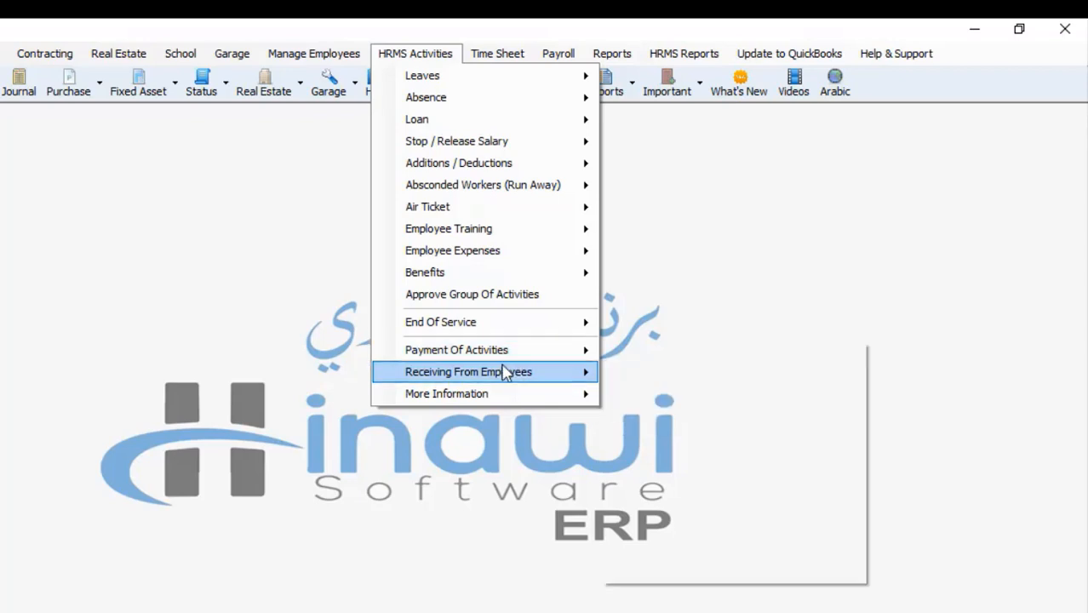
- Browse the Manage Employees and HRMS Reports menus, then close them without choosing anything
click(337, 56)
mouse_move(354, 120)
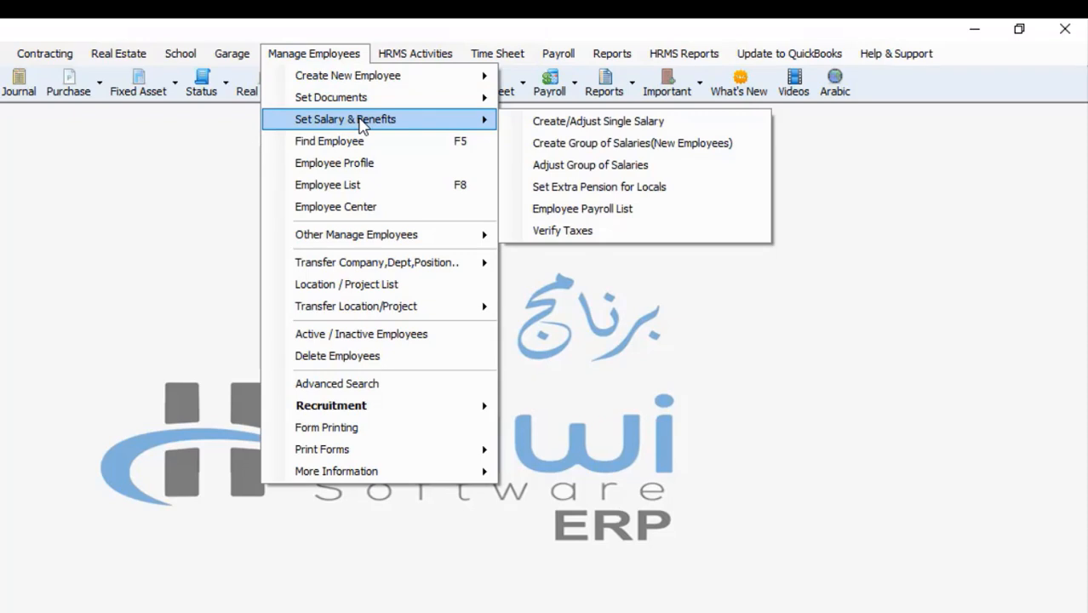
click(855, 350)
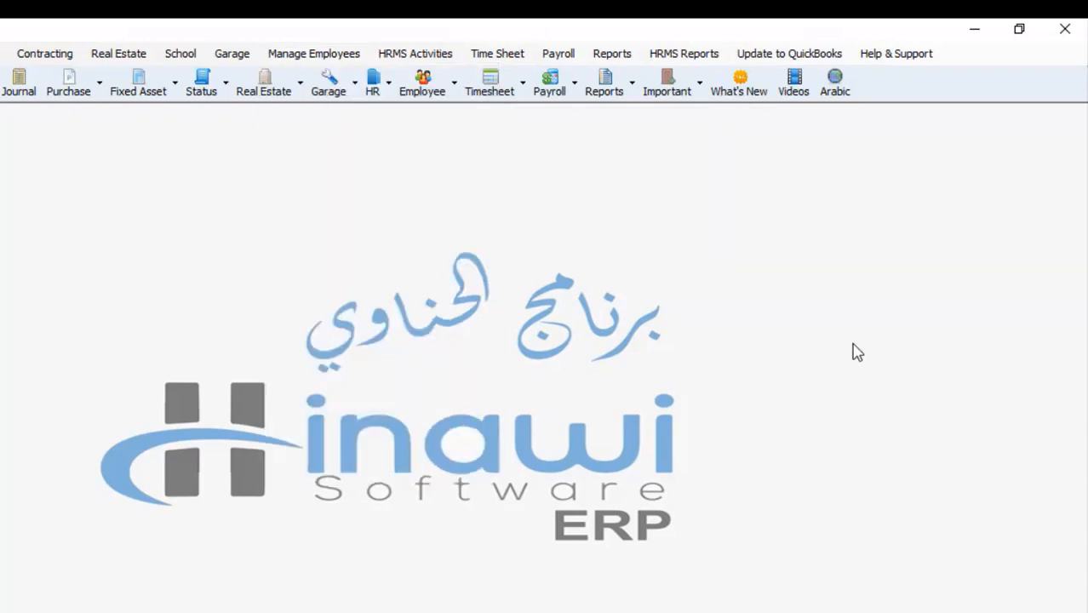
click(670, 56)
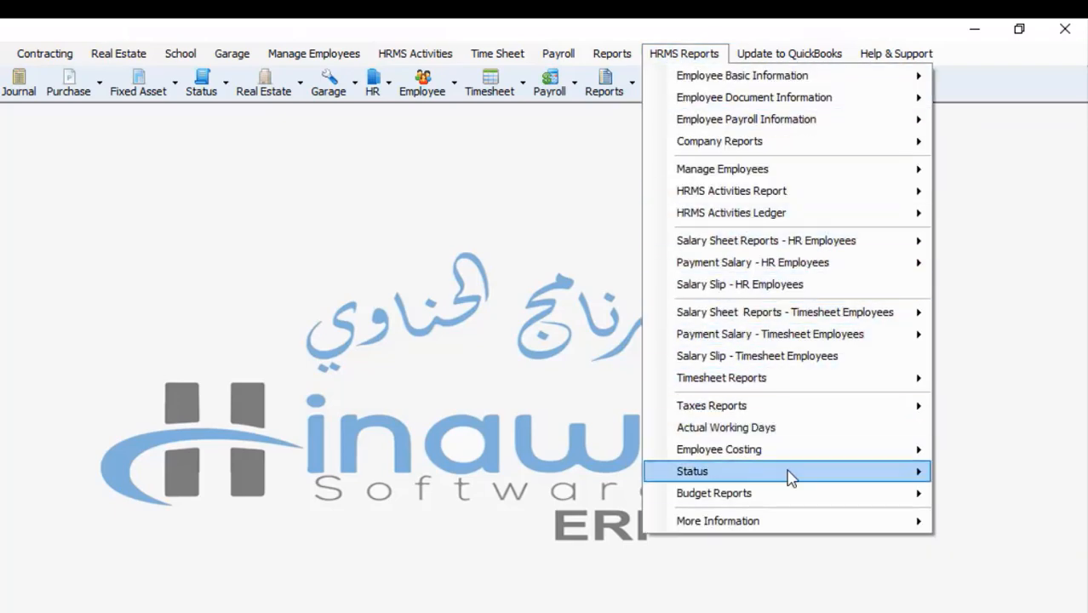
mouse_move(817, 467)
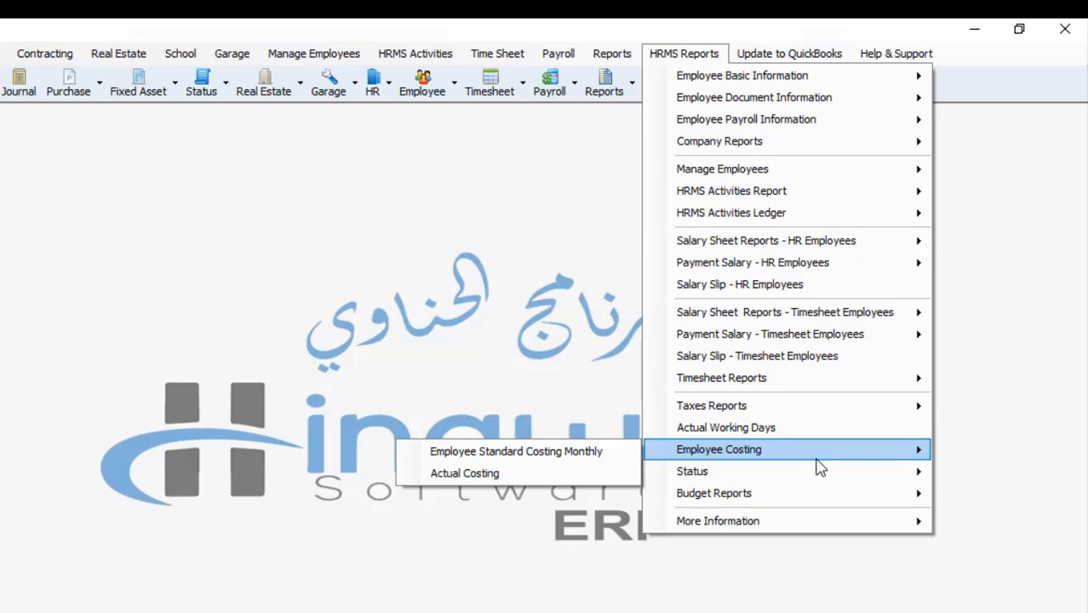
click(562, 305)
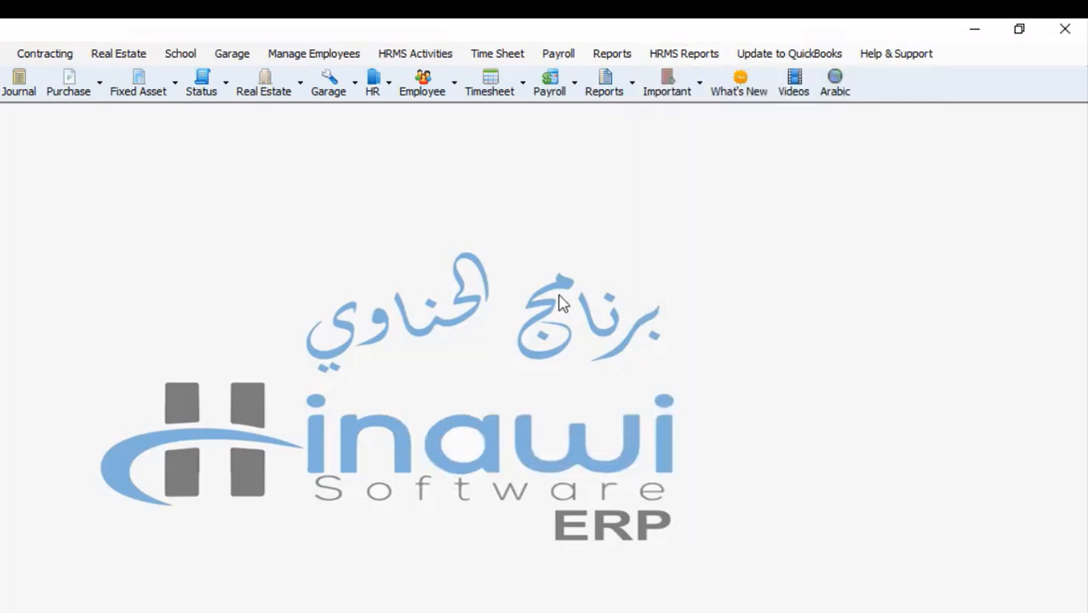